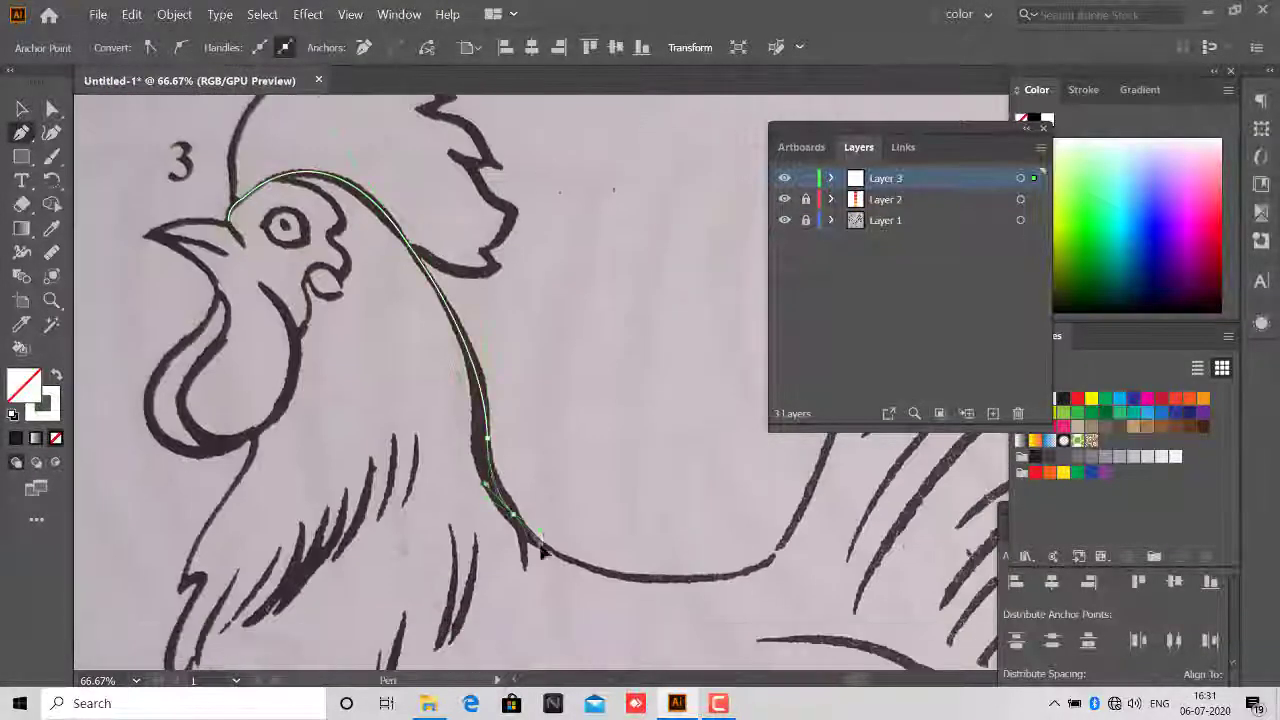
Scroll the view down along the neck feathers to keep tracing them.
scroll(540, 550, "down", 1)
scroll(526, 514, "down", 1)
scroll(509, 420, "down", 1)
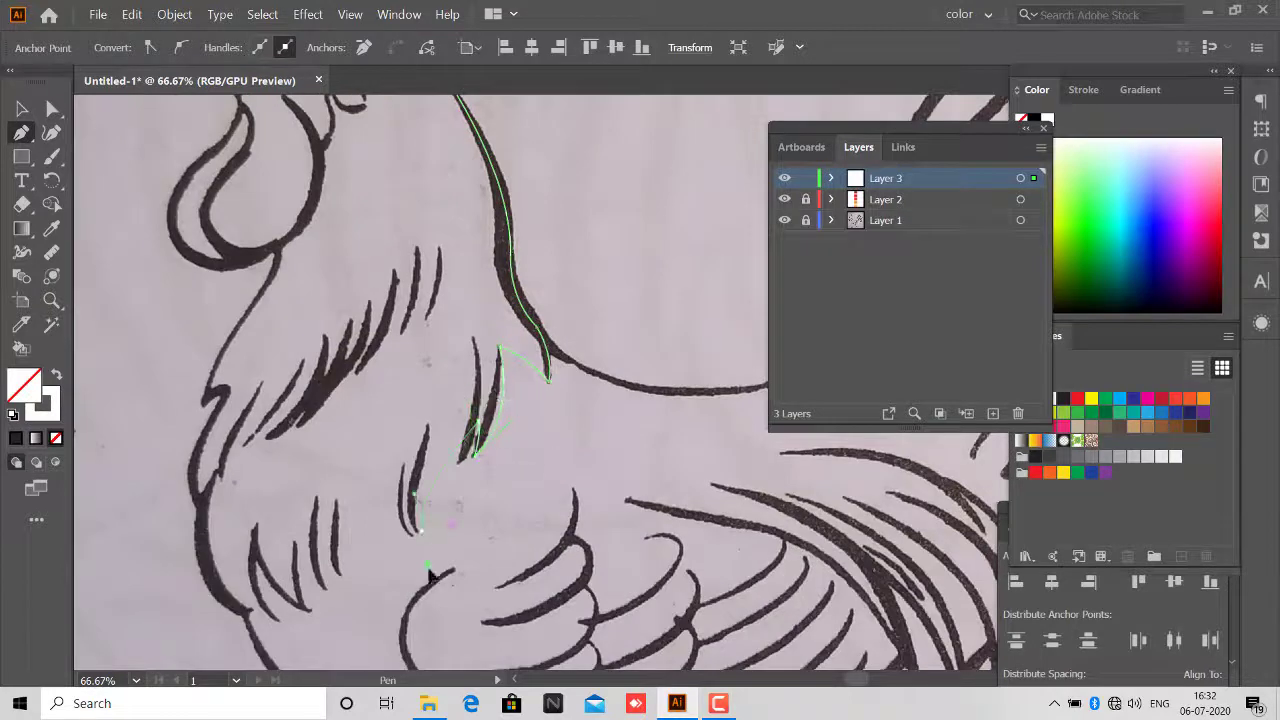
scroll(395, 465, "down", 1)
scroll(392, 500, "left", 1)
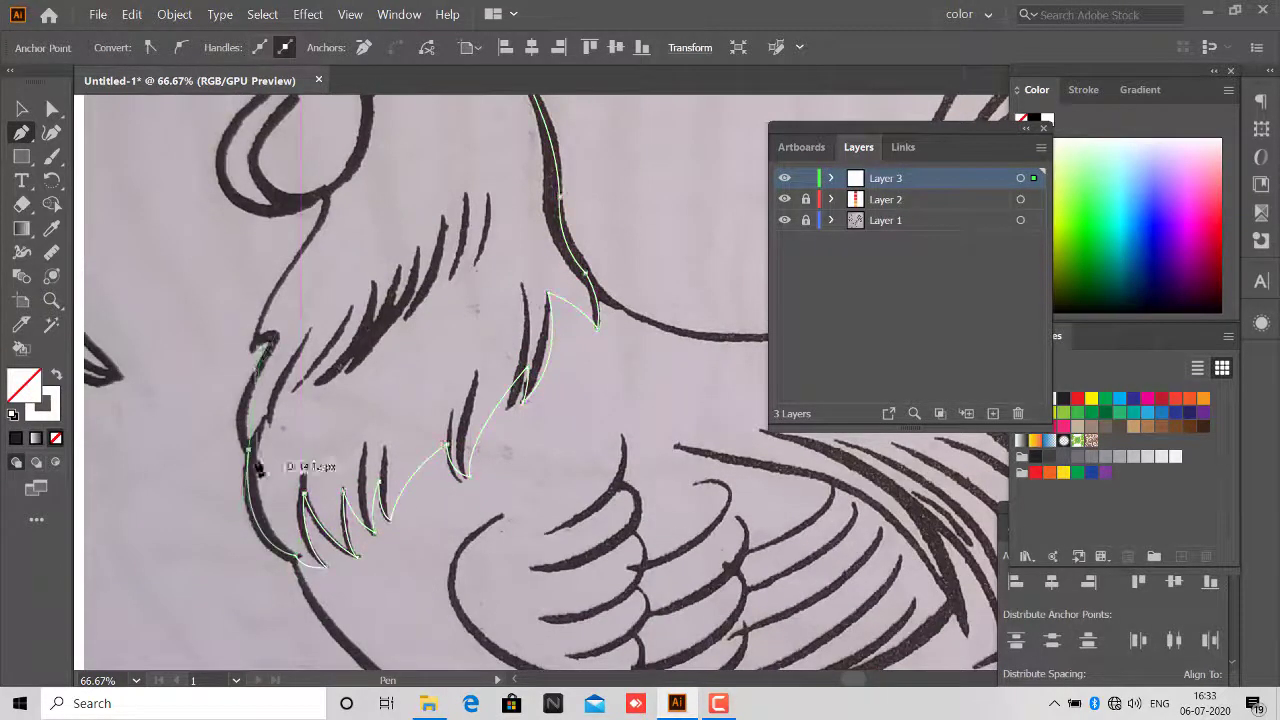
scroll(314, 280, "up", 1)
Close the neck outline, fill it white, then recolour the neck shape red.
scroll(330, 195, "up", 1)
left_click(330, 195)
key("shift+x")
key("ctrl+0")
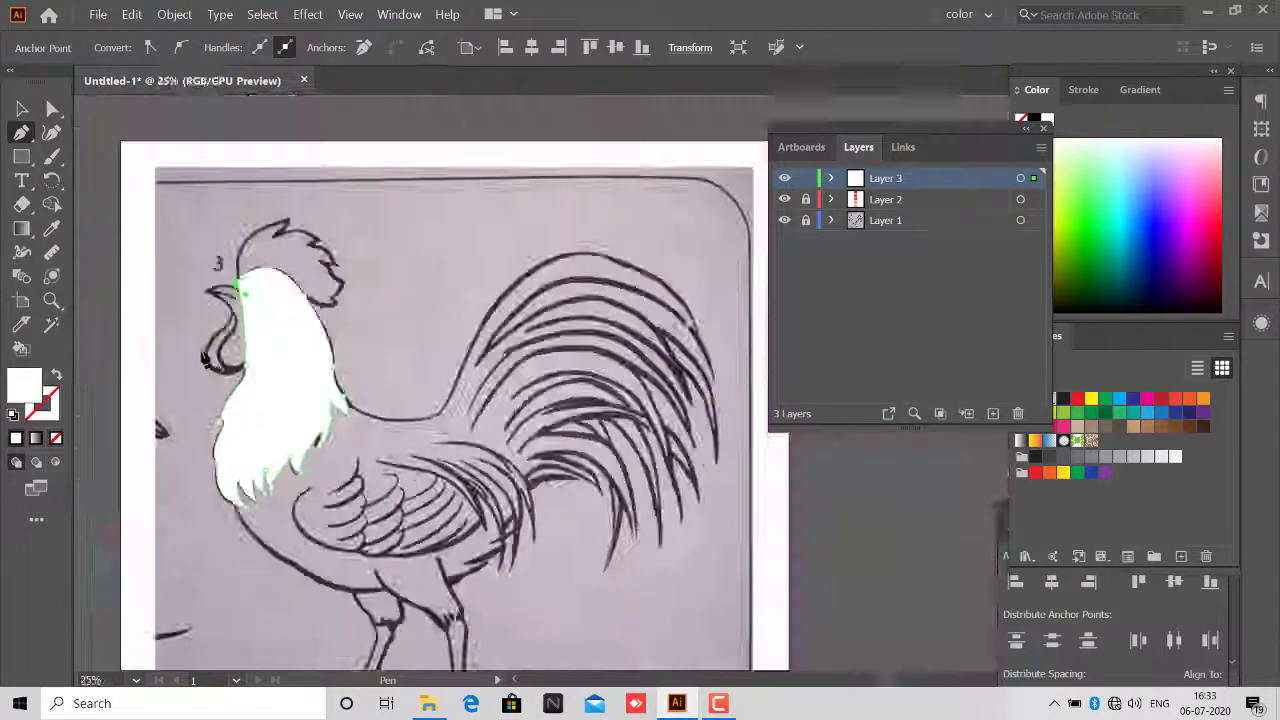
key("v")
left_click(140, 375)
key("ctrl+plus")
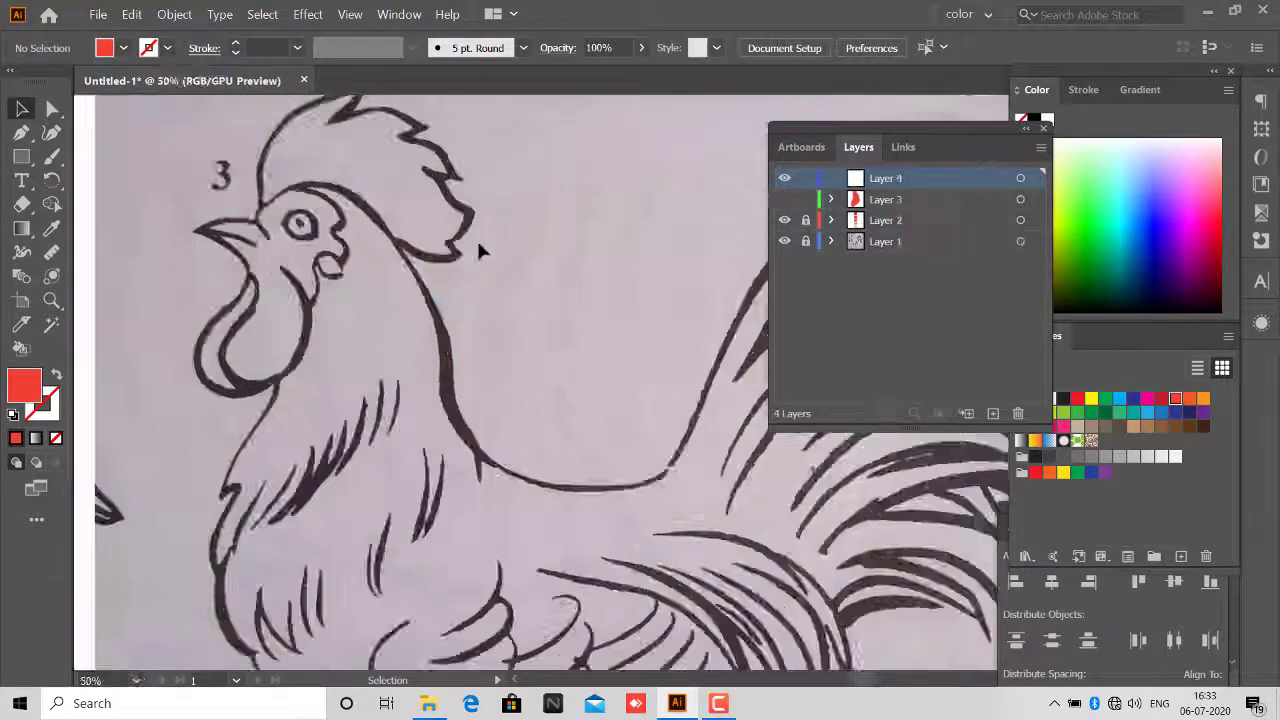
Begin tracing the comb with Pen anchors along its top edge.
key("ctrl+plus")
key("p")
scroll(271, 220, "up", 1)
left_click(243, 400)
left_click(310, 215)
left_click(447, 162)
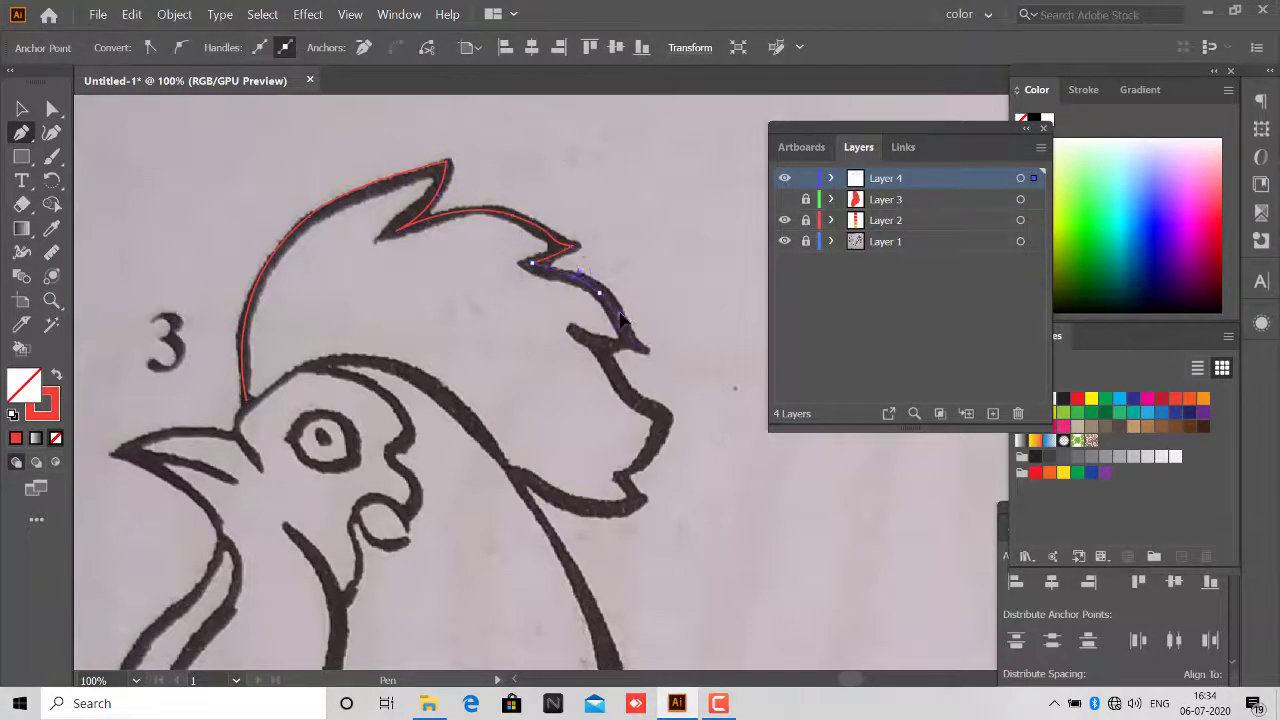
Continue the comb outline down the head toward the neck.
scroll(530, 319, "down", 3)
left_click(465, 234)
left_click(515, 282)
left_click(493, 320)
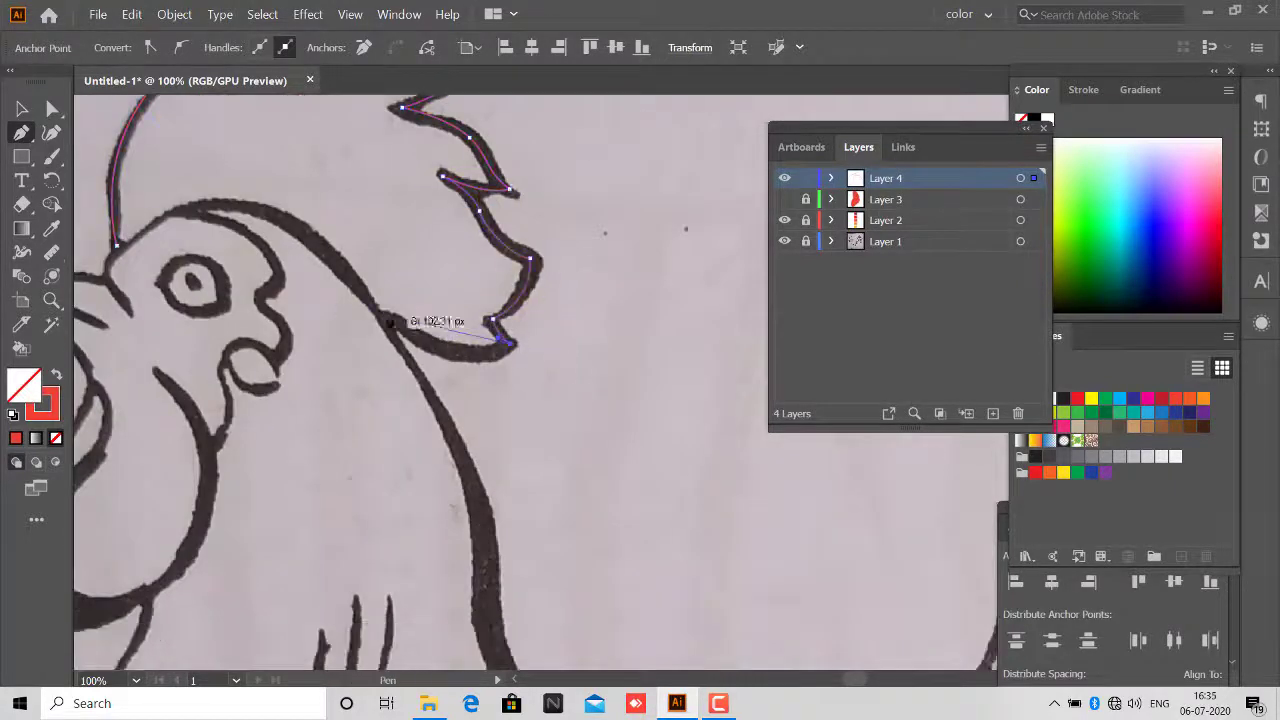
scroll(390, 322, "left", 2)
scroll(207, 325, "left", 5)
key("ctrl+minus")
key("ctrl+minus")
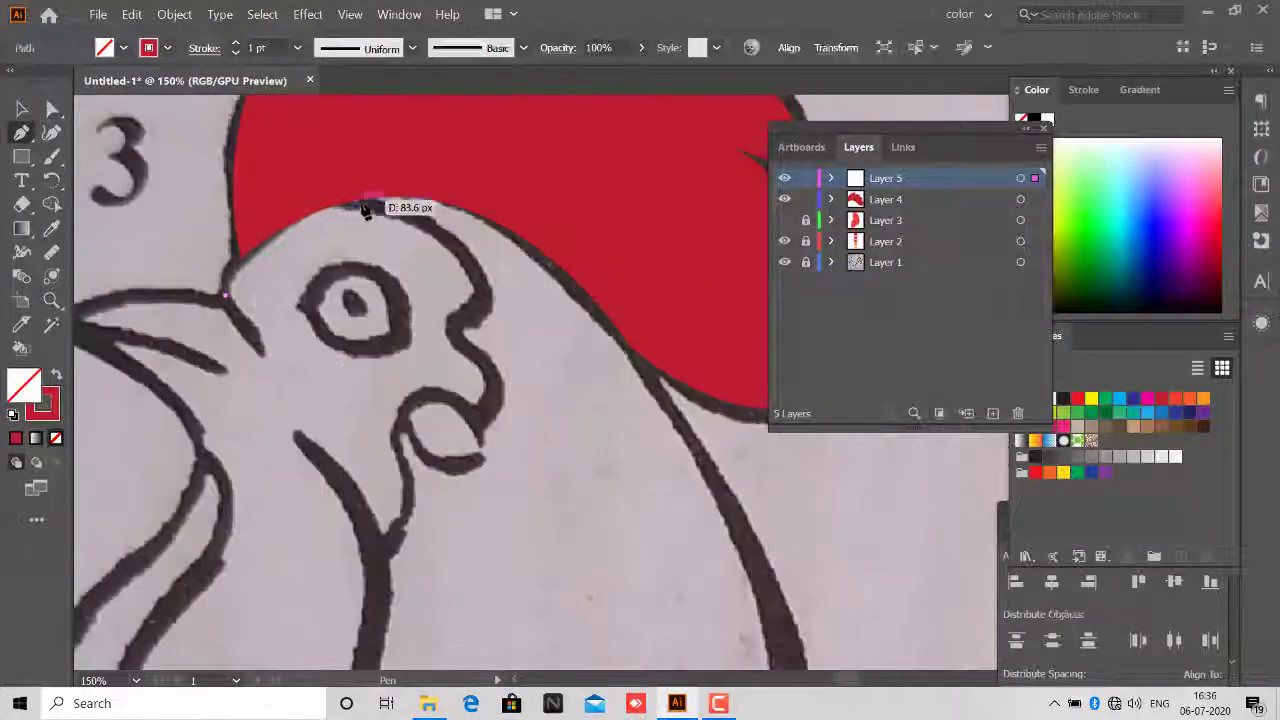
Trace the face, wattle and beak with curved Pen anchors on Layer 5.
scroll(547, 438, "up", 1)
left_click_drag(476, 318, 465, 360)
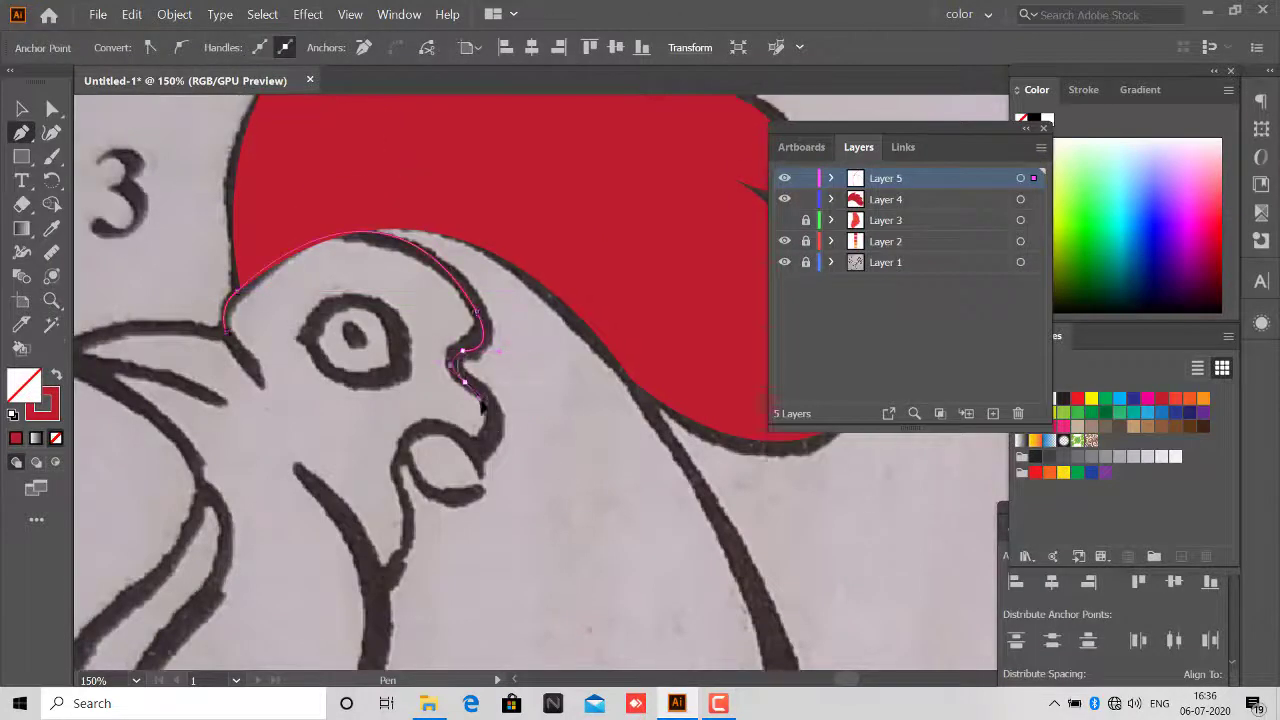
scroll(481, 487, "down", 1)
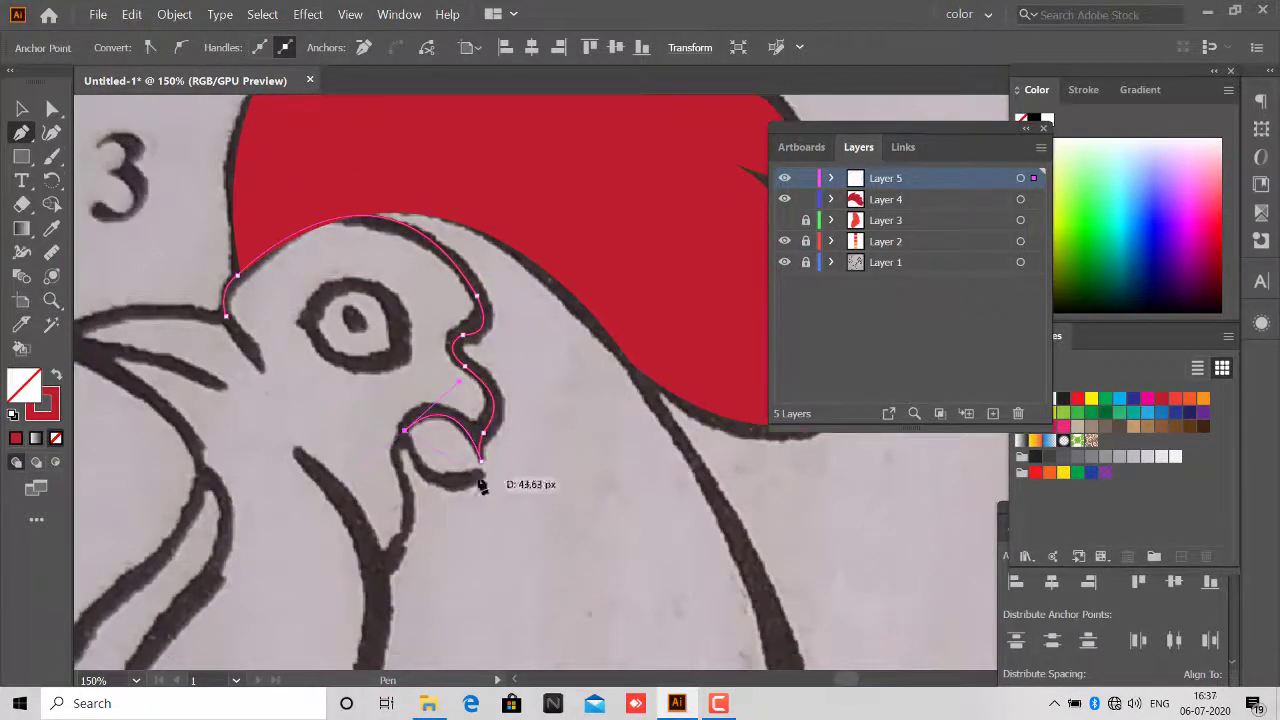
scroll(412, 500, "down", 10)
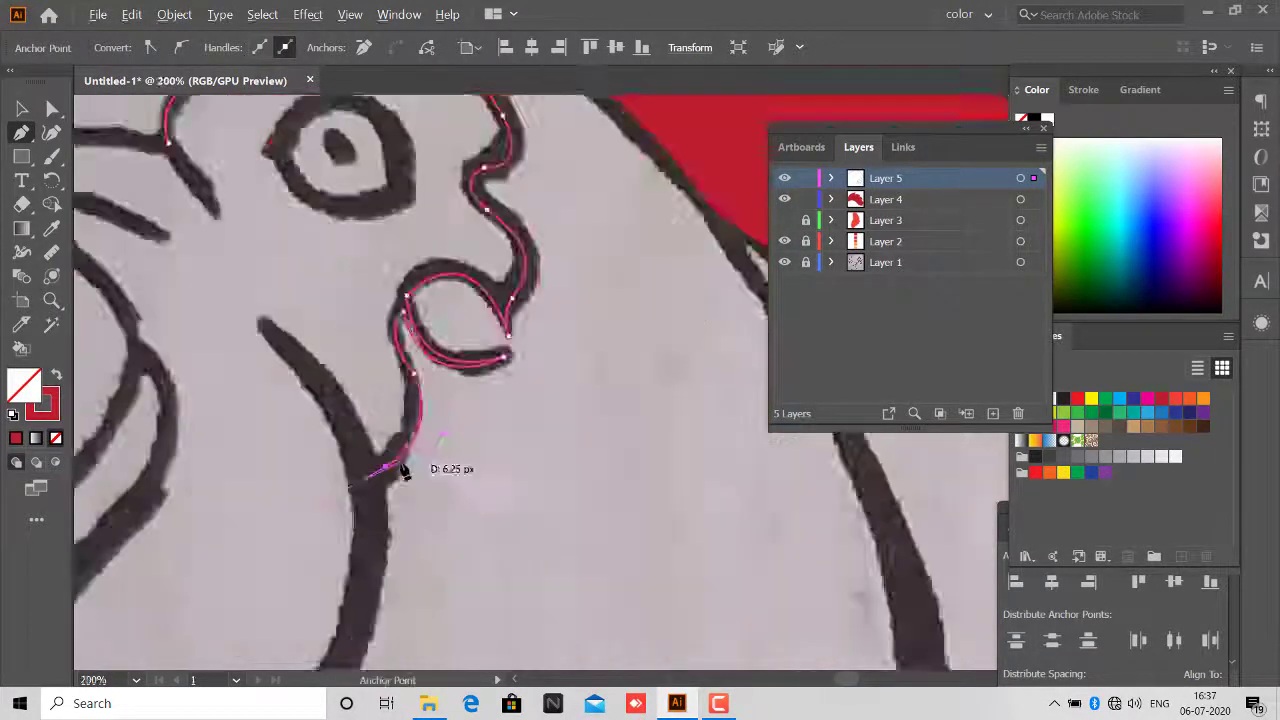
scroll(412, 500, "left", 5)
left_click_drag(443, 457, 443, 460)
left_click_drag(336, 488, 340, 490)
scroll(400, 500, "left", 5)
left_click_drag(470, 470, 429, 286)
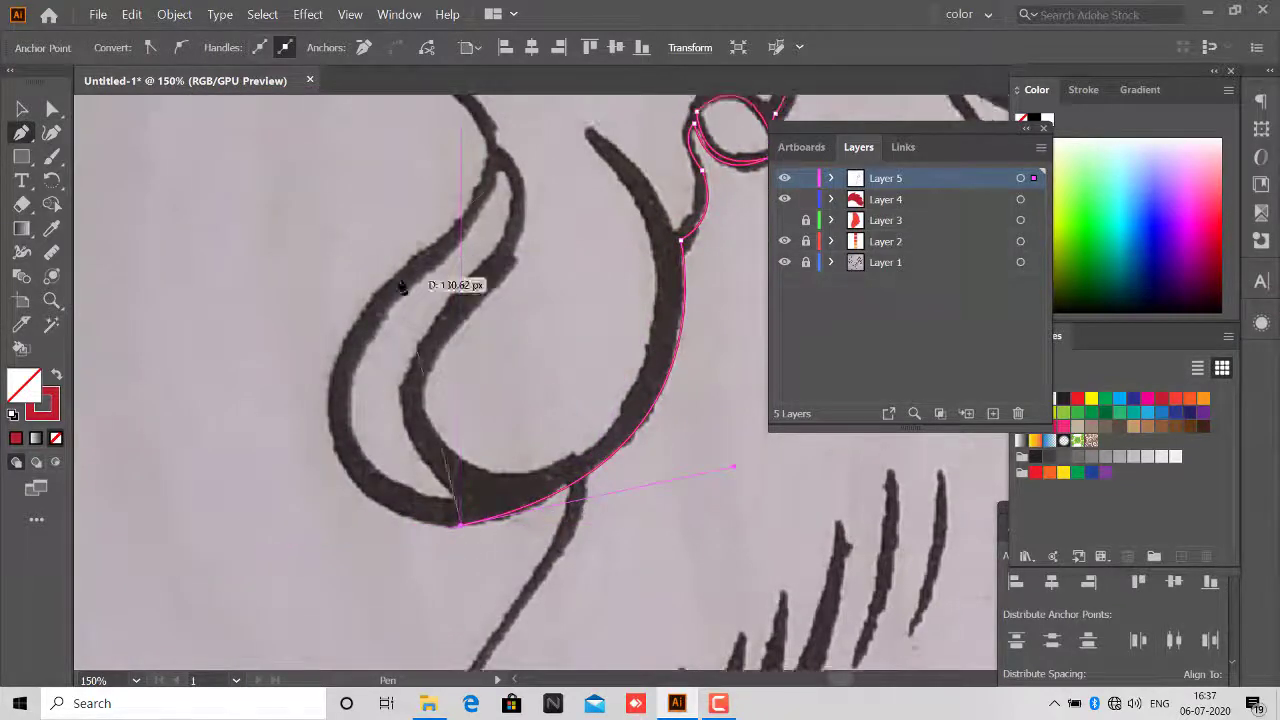
scroll(500, 200, "up", 10)
left_click_drag(487, 320, 490, 258)
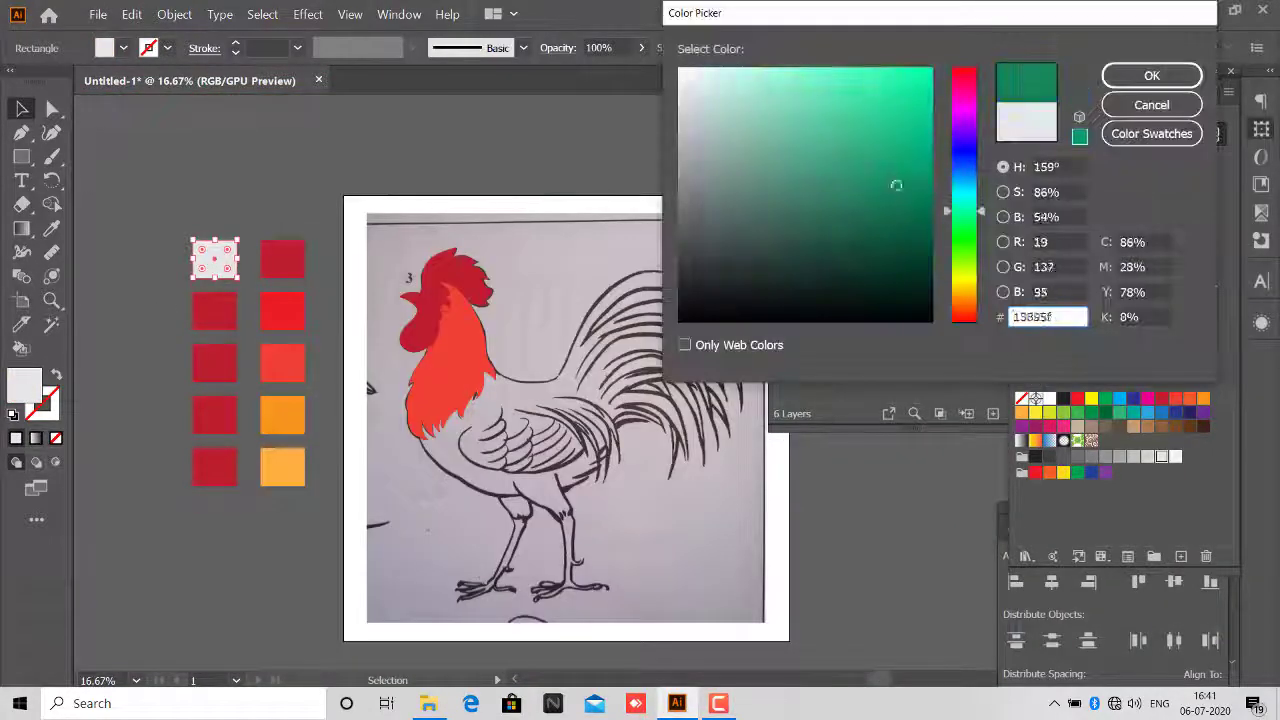
Fill the reference rectangles with blue, green, light blue and cyan shades.
left_click(214, 313)
double_click(24, 385)
left_click(1152, 75)
left_click(214, 362)
left_click(214, 413)
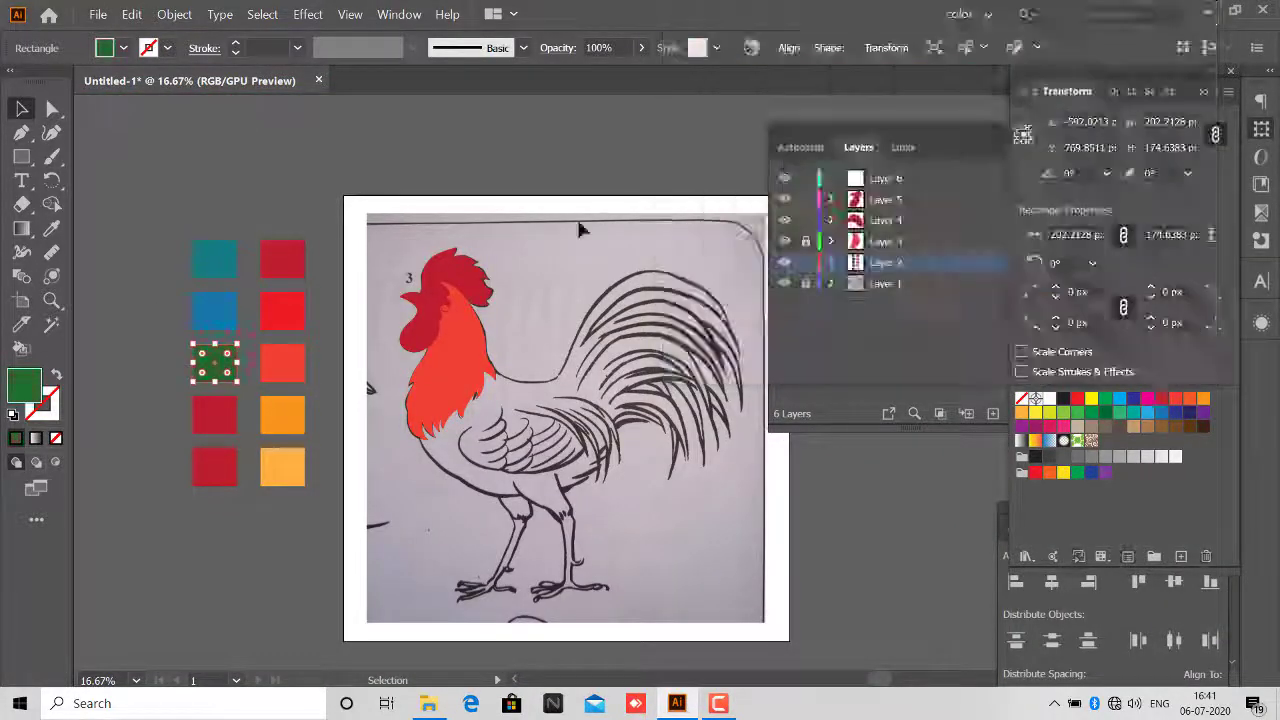
double_click(24, 385)
left_click(1152, 75)
left_click(214, 465)
left_click(1120, 398)
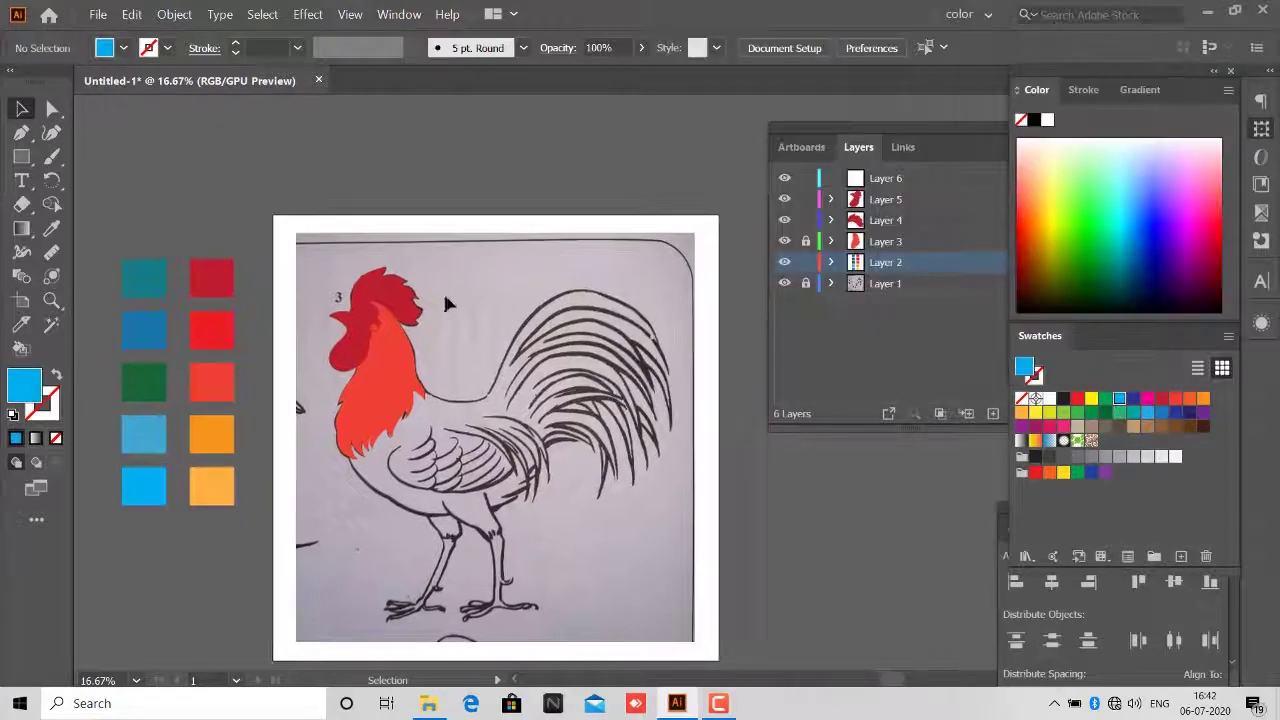
Set teal as the stroke colour with no fill.
mouse_move(365, 375)
left_mouse_down()
mouse_move(268, 322)
mouse_move(272, 352)
left_mouse_up()
left_click(125, 215)
key("shift+x")
Trace the top and outer tail feather with curved Pen anchors.
key("p")
scroll(440, 256, "up", 3)
scroll(490, 268, "down", 1)
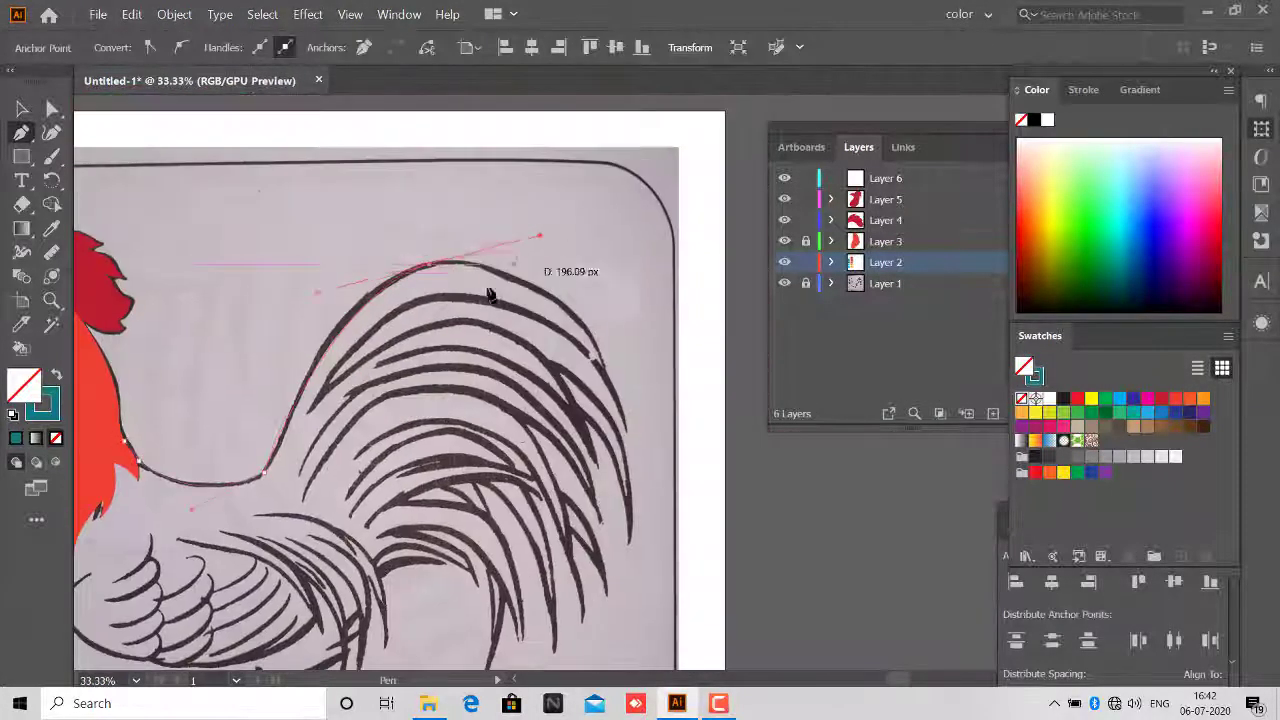
left_click_drag(565, 310, 635, 370)
scroll(520, 500, "up", 2)
left_click_drag(520, 517, 490, 545)
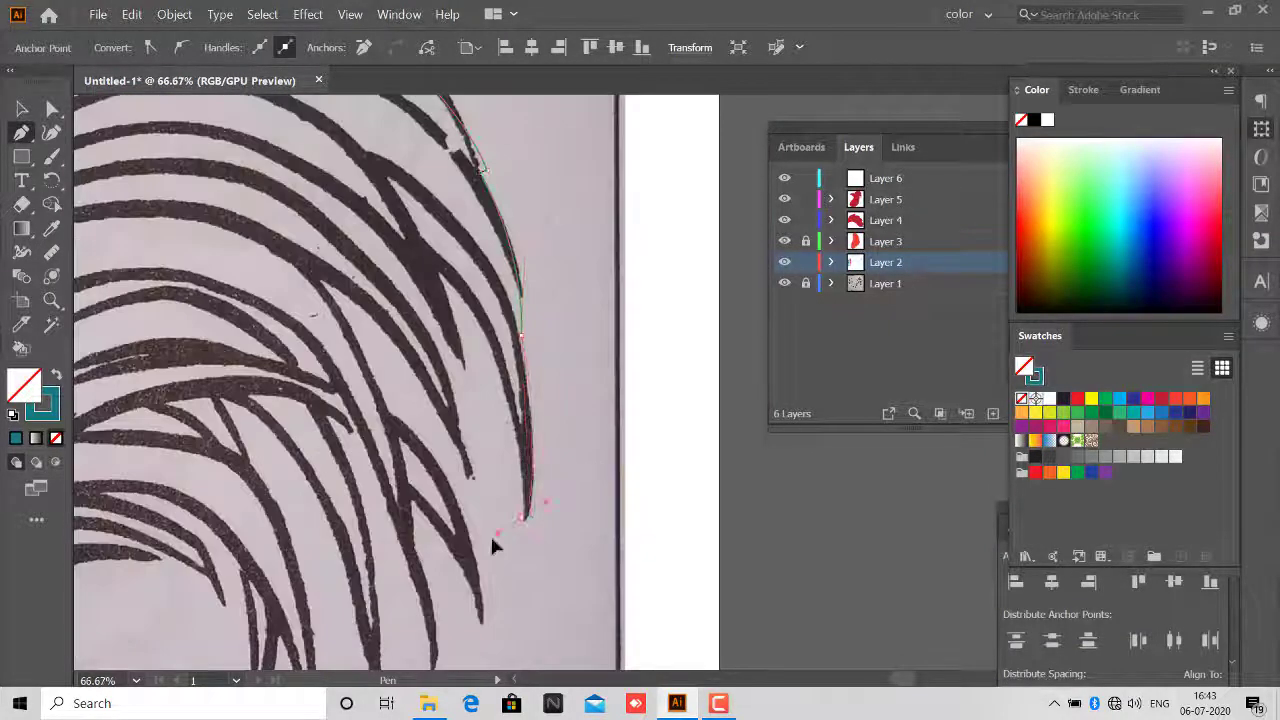
left_click_drag(437, 277, 355, 285)
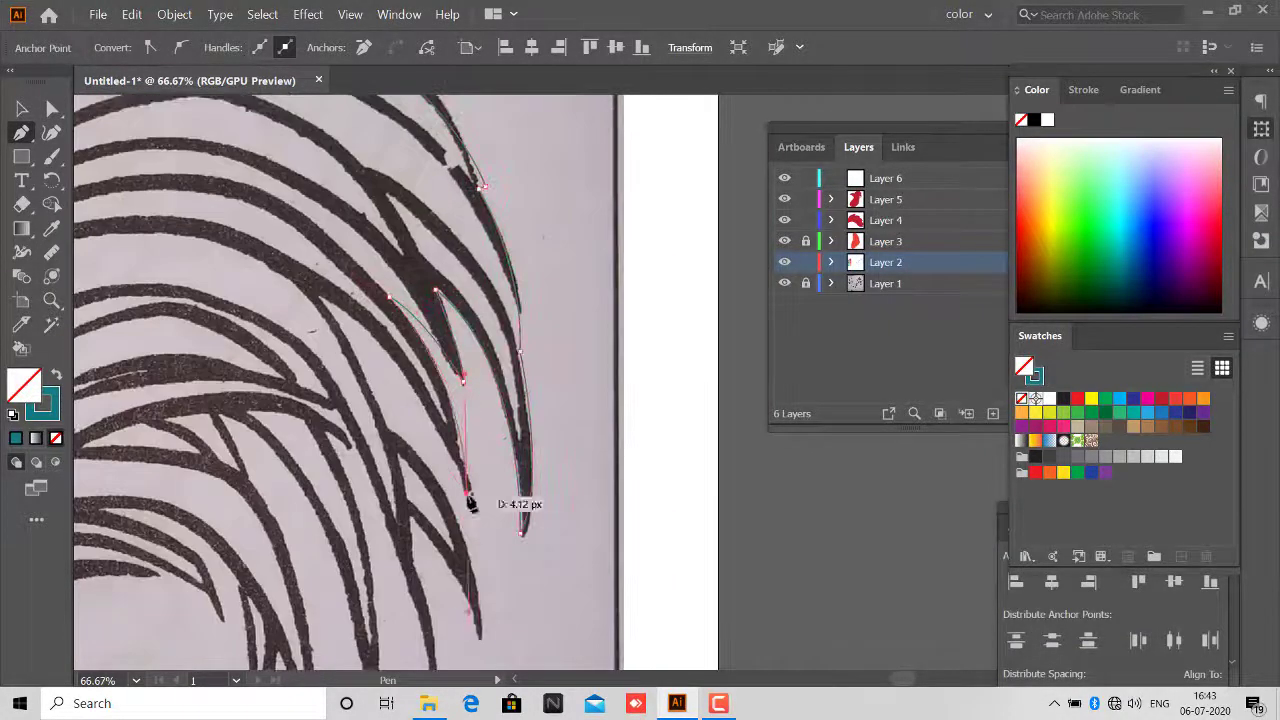
left_click_drag(392, 436, 458, 245)
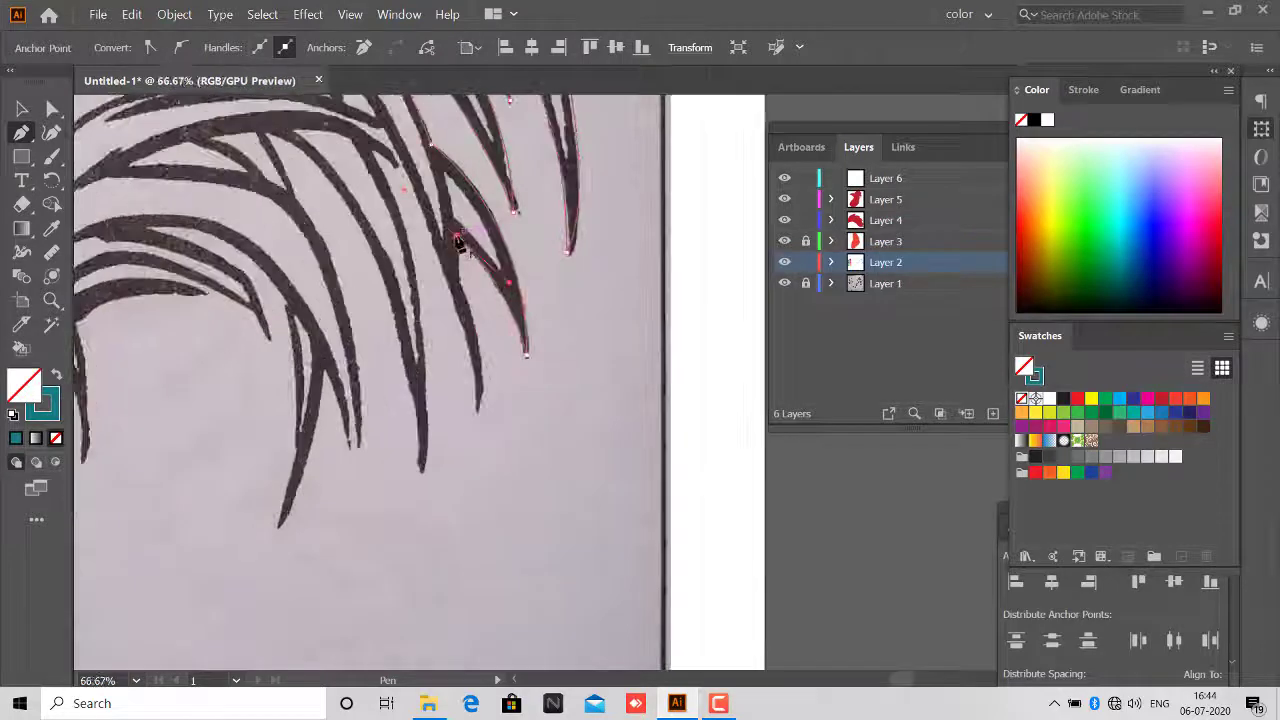
Trace the lower tail feathers and swap the teal stroke to a fill.
mouse_move(482, 422)
left_mouse_down()
mouse_move(400, 157)
mouse_move(462, 610)
left_mouse_up()
scroll(394, 500, "up", 3)
scroll(520, 525, "down", 3)
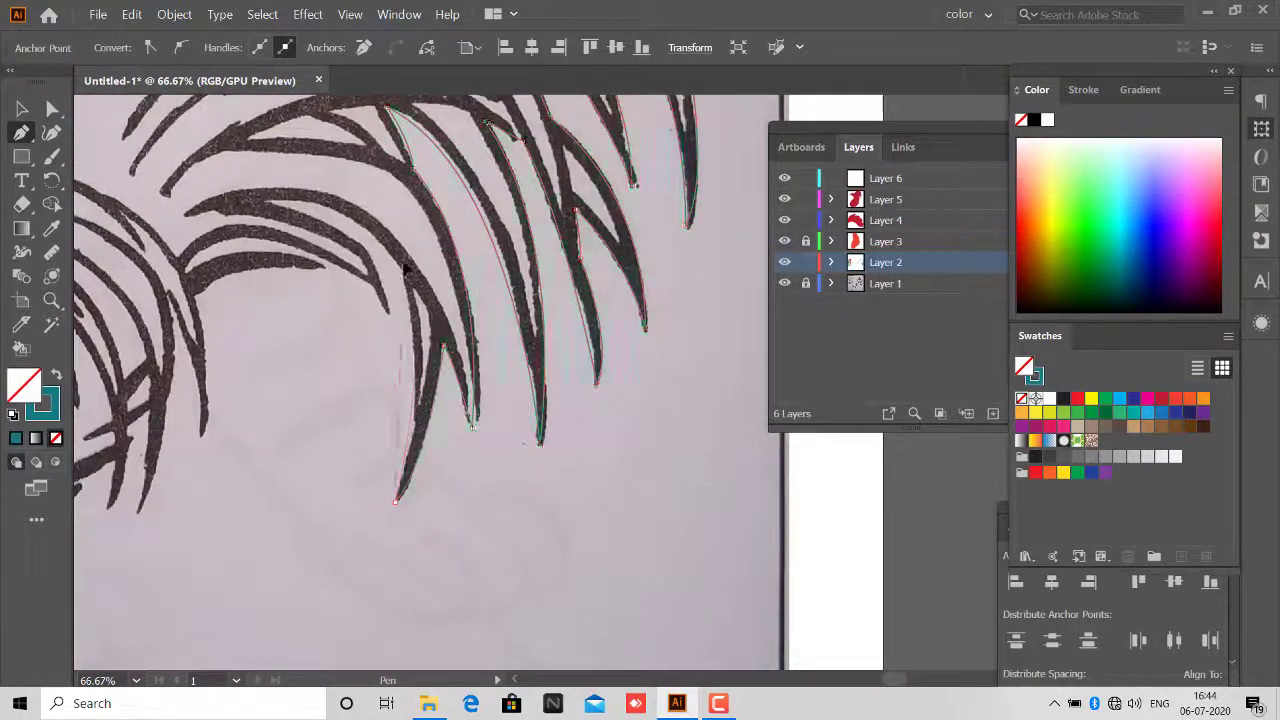
scroll(195, 305, "down", 2)
scroll(428, 251, "up", 1)
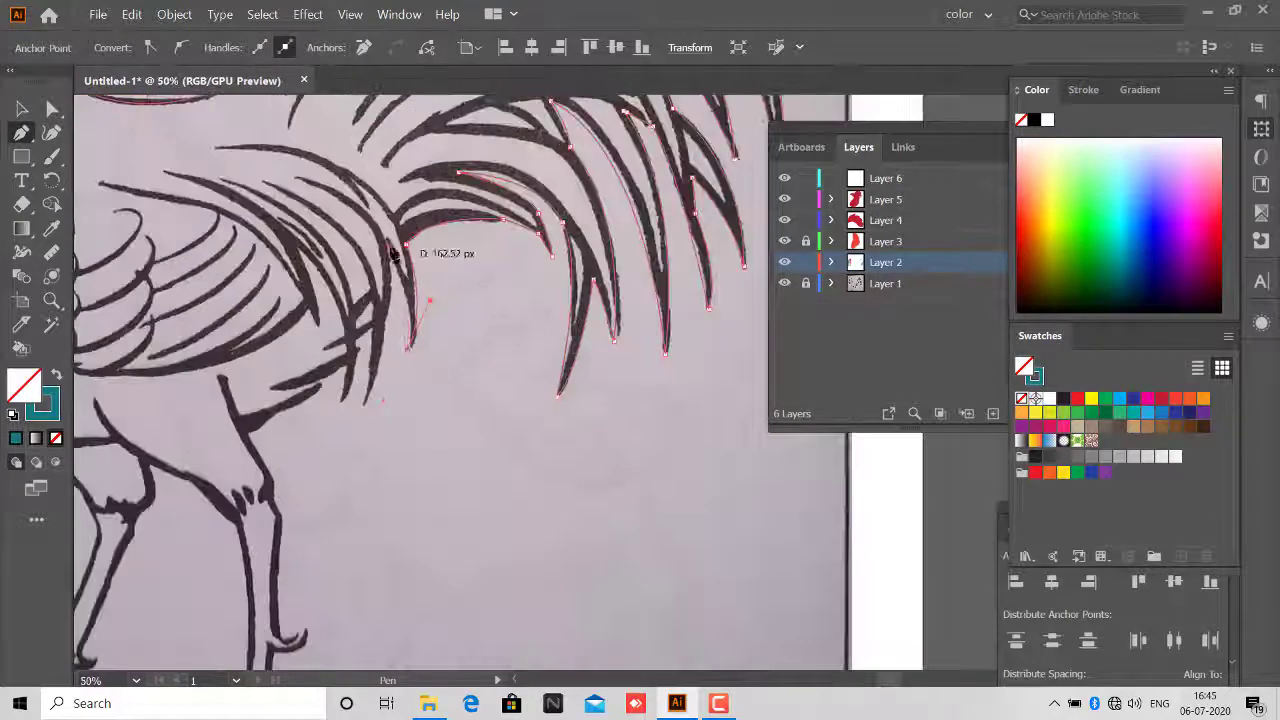
mouse_move(380, 374)
left_mouse_down()
mouse_move(325, 355)
mouse_move(285, 277)
left_mouse_up()
scroll(337, 520, "down", 1)
scroll(285, 277, "down", 1)
key("shift+x")
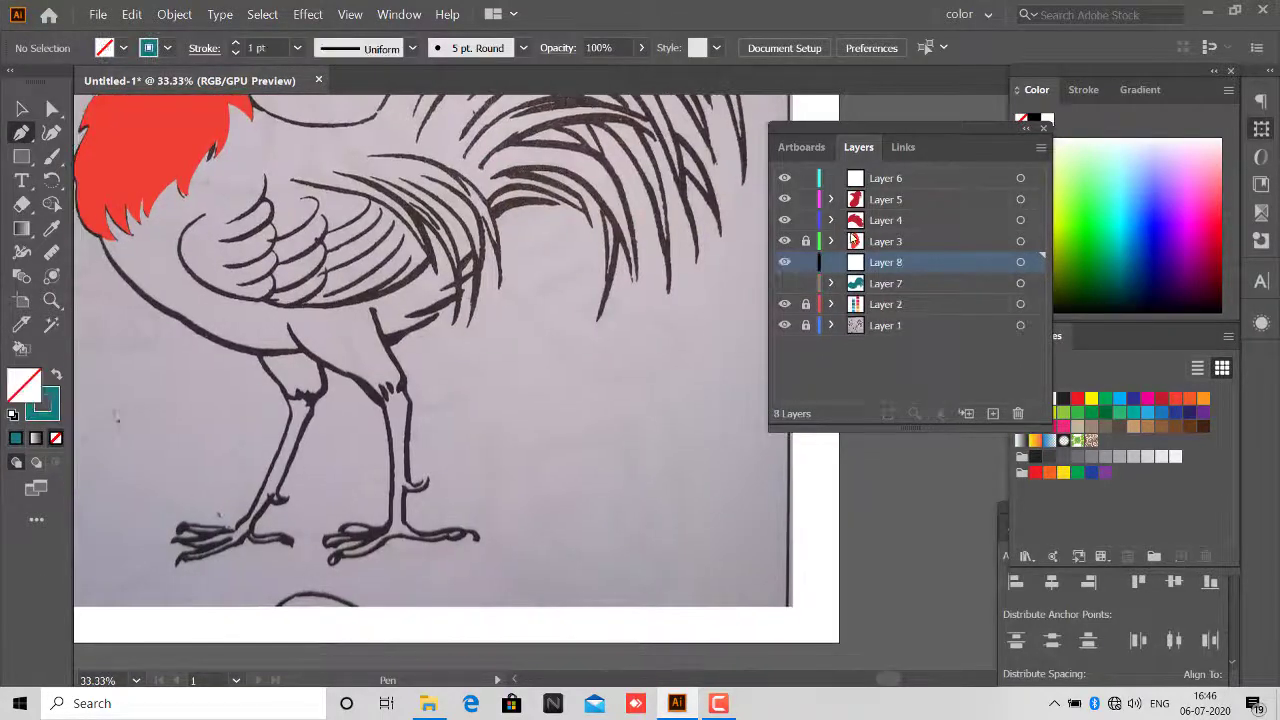
Curve the wing outline along its bottom and top, close it, and hide its layer.
scroll(230, 310, "up", 2)
left_click_drag(314, 304, 306, 310)
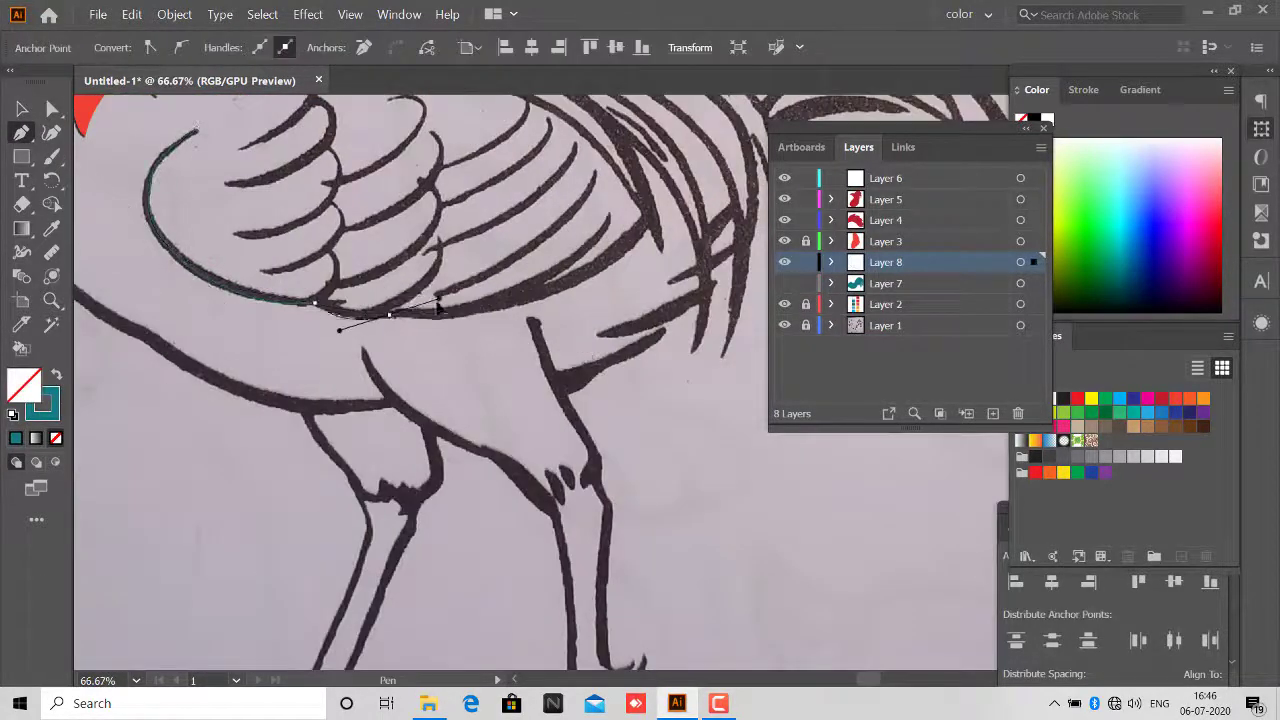
scroll(437, 310, "down", 2)
left_click_drag(571, 300, 503, 233)
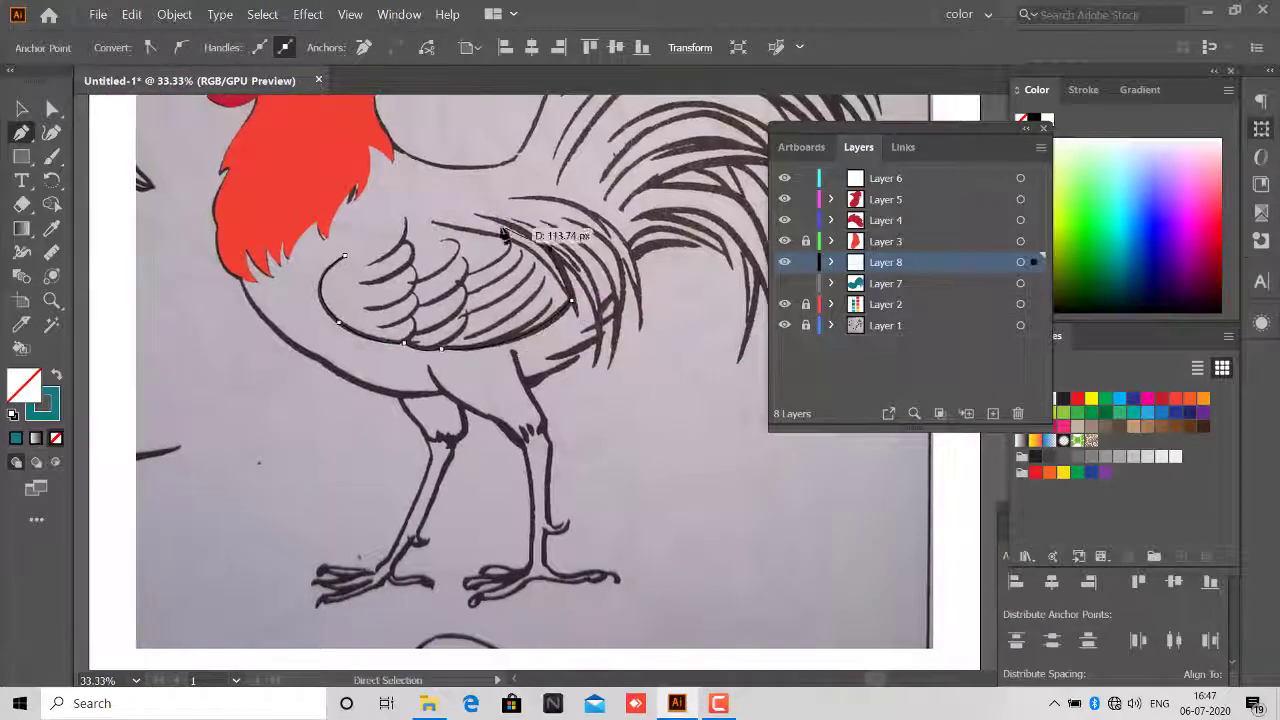
left_click(784, 262)
left_click(993, 413)
On a new layer, trace the long feathers over the wing down to their tips.
left_click(1035, 471)
scroll(300, 220, "up", 3)
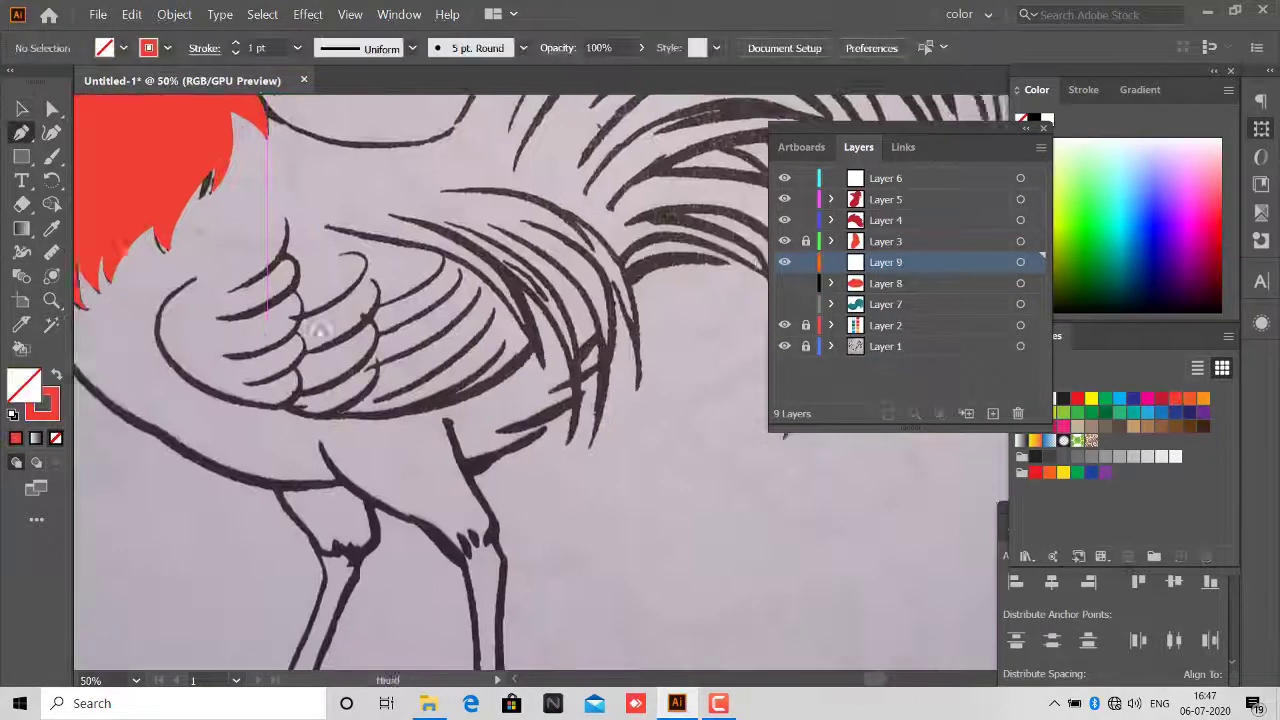
left_click(155, 188)
left_click(382, 237)
mouse_move(593, 465)
left_mouse_down()
mouse_move(590, 487)
mouse_move(558, 343)
left_mouse_up()
scroll(530, 290, "down", 1)
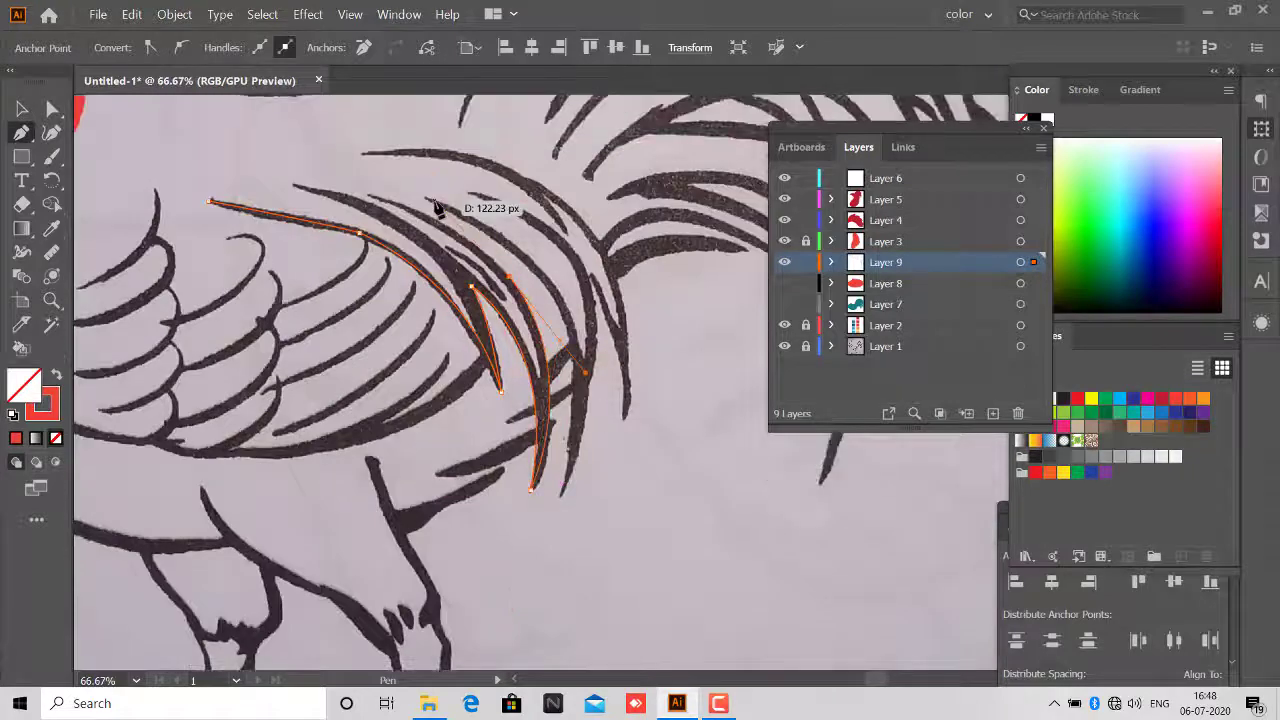
scroll(541, 170, "up", 3)
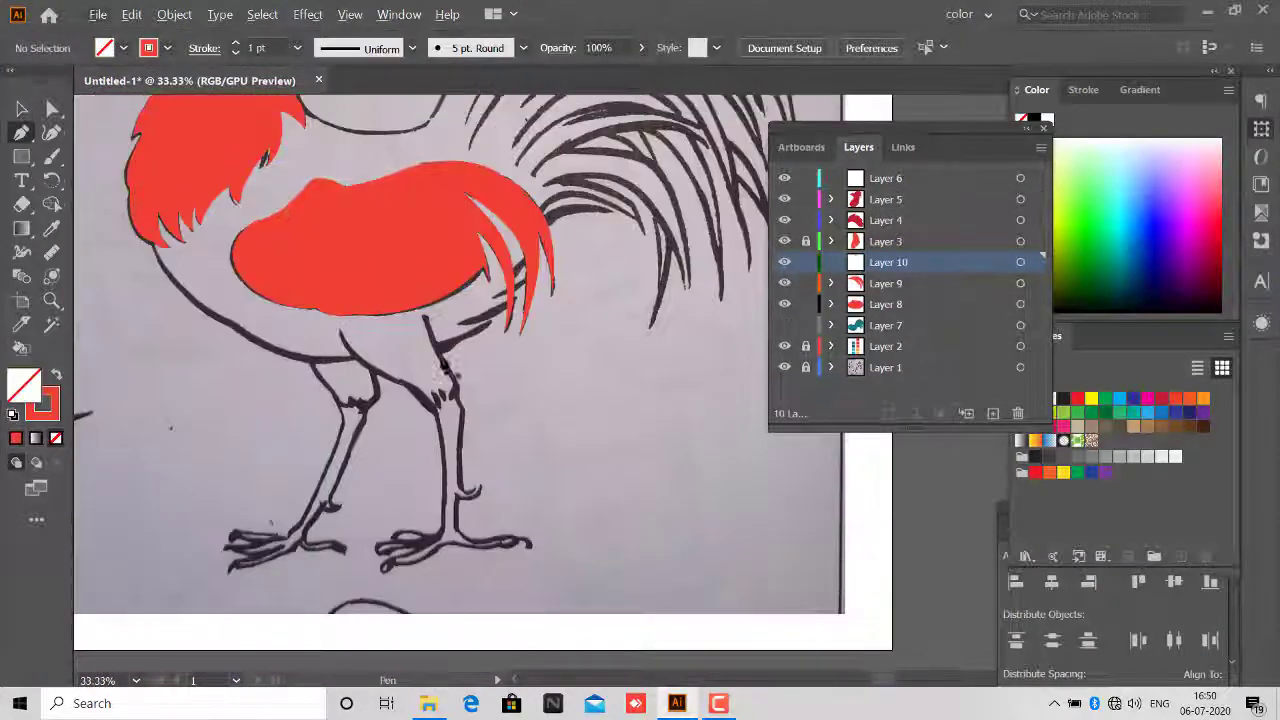
Curve the leg outline along the top of the leg.
left_click_drag(432, 384, 450, 417)
scroll(446, 470, "down", 3)
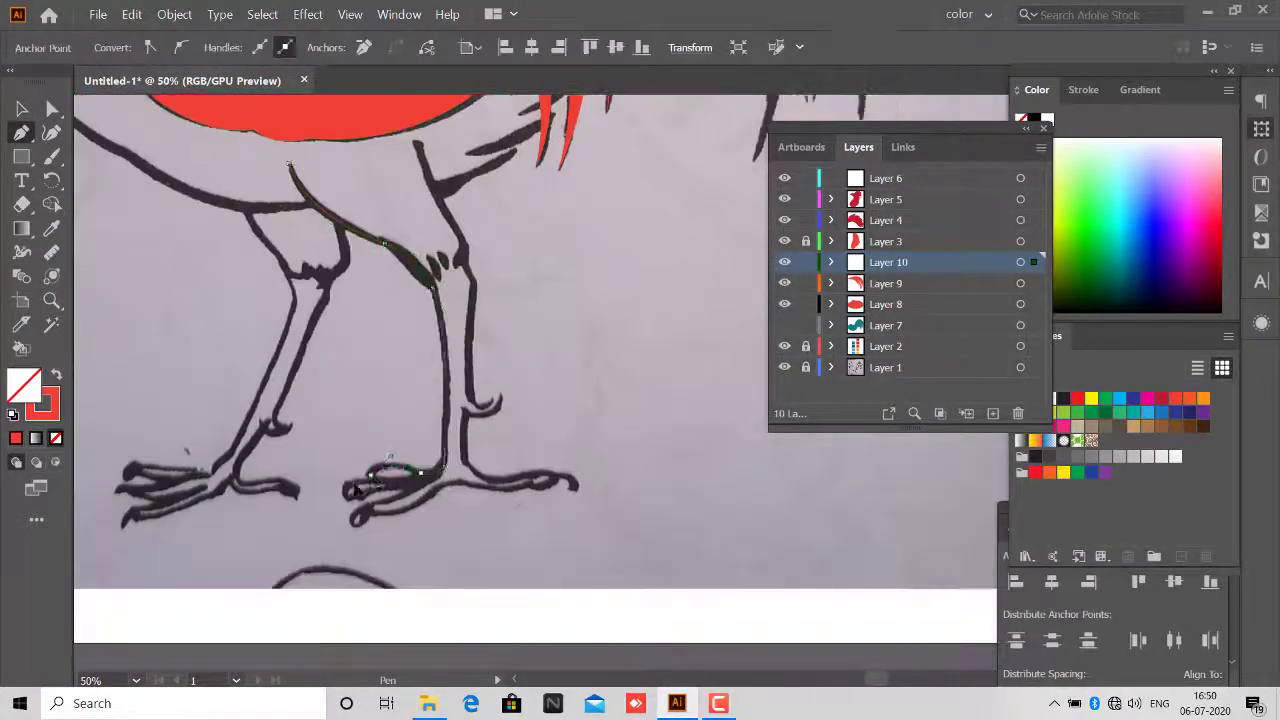
scroll(355, 490, "up", 1)
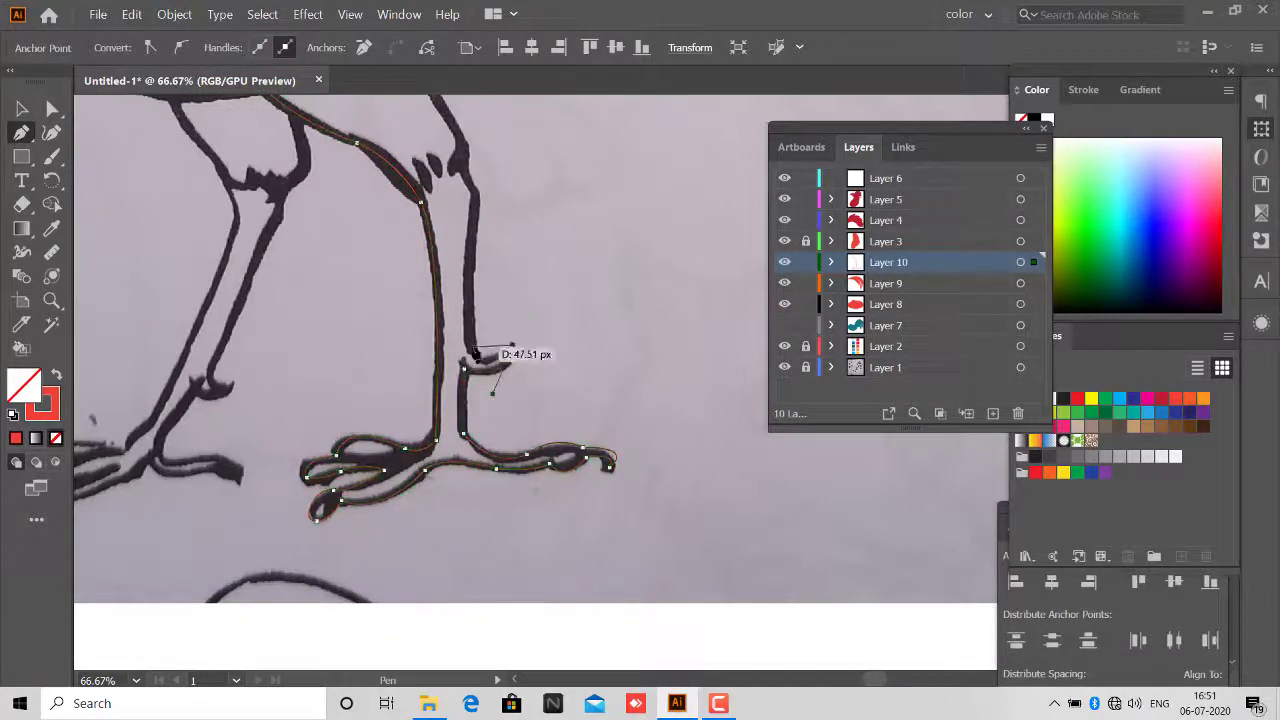
scroll(477, 193, "up", 2)
scroll(391, 126, "down", 1)
scroll(366, 266, "up", 1)
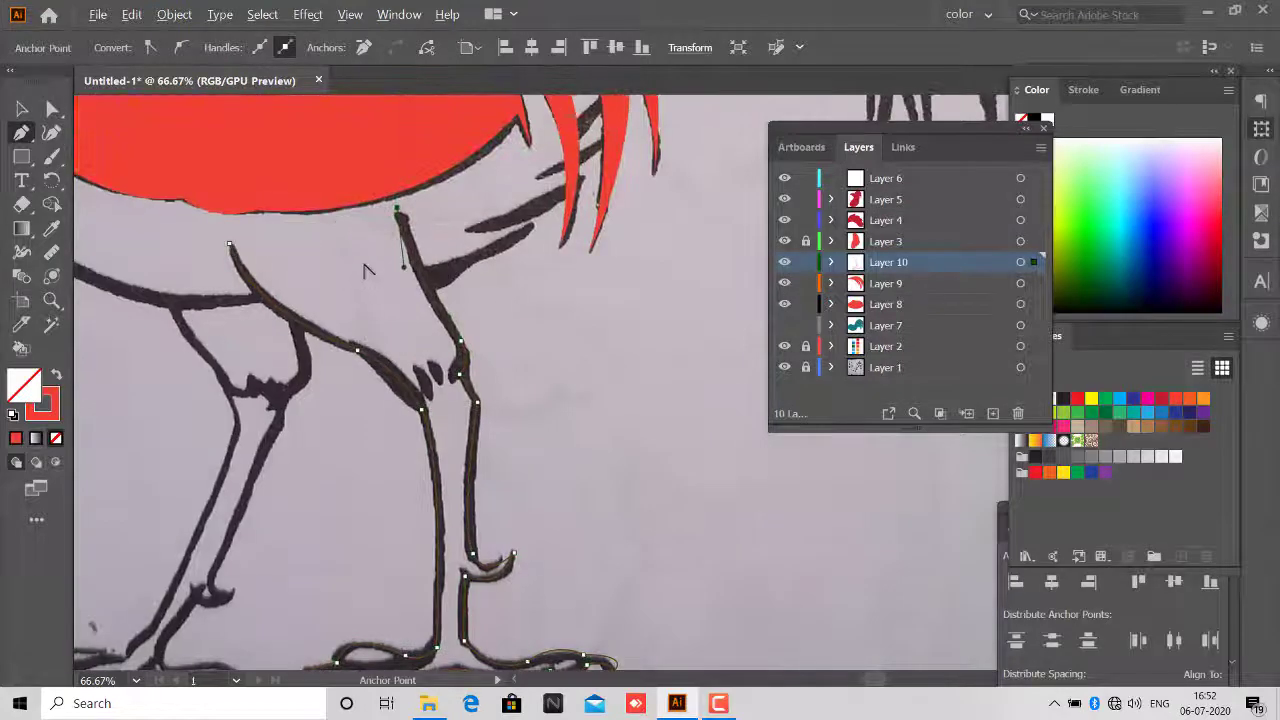
scroll(310, 305, "down", 1)
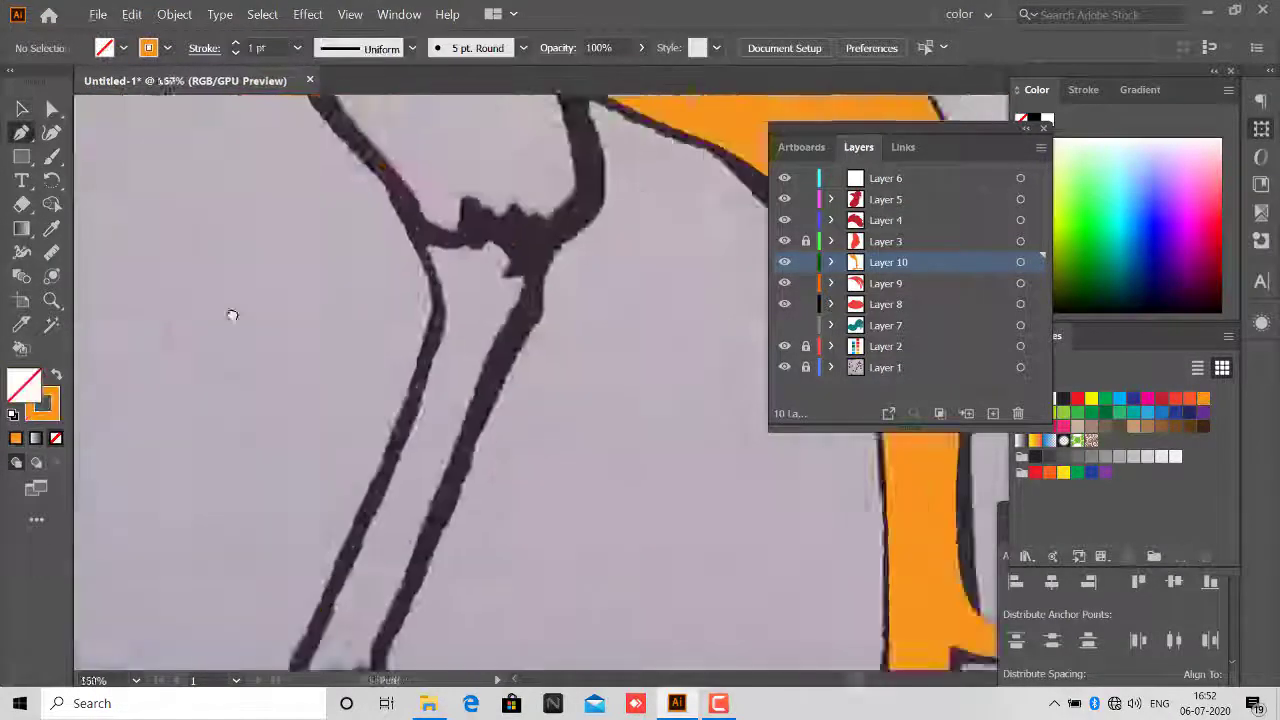
scroll(337, 287, "up", 3)
Trace the left leg outline, curving along the leg and toes.
left_click(357, 428)
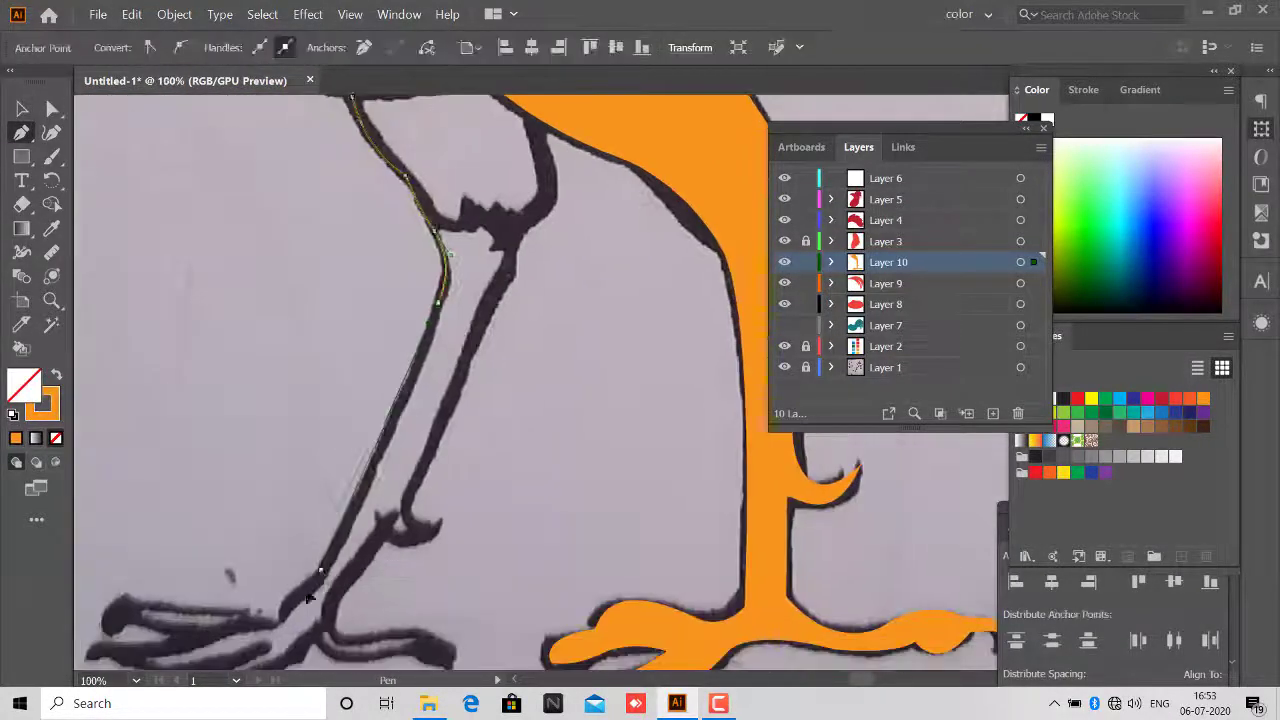
scroll(340, 500, "up", 2)
mouse_move(340, 512)
left_mouse_down()
mouse_move(340, 570)
mouse_move(457, 530)
left_mouse_up()
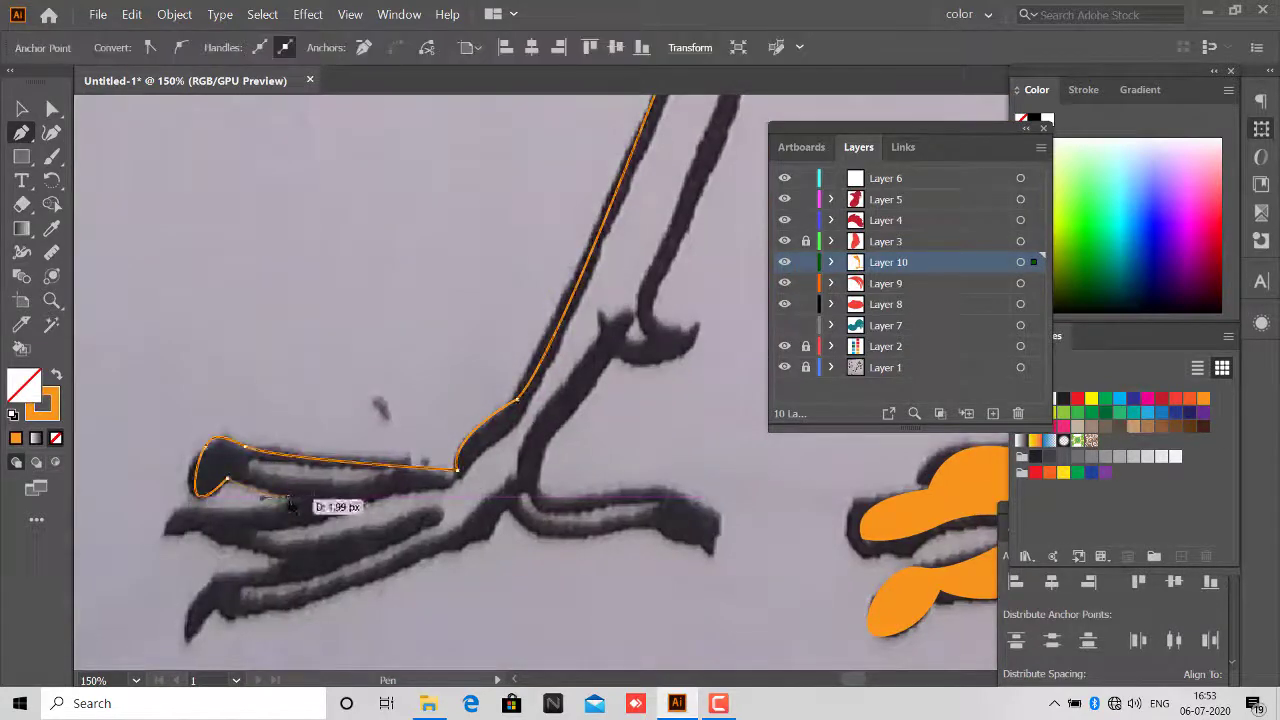
scroll(221, 588, "down", 2)
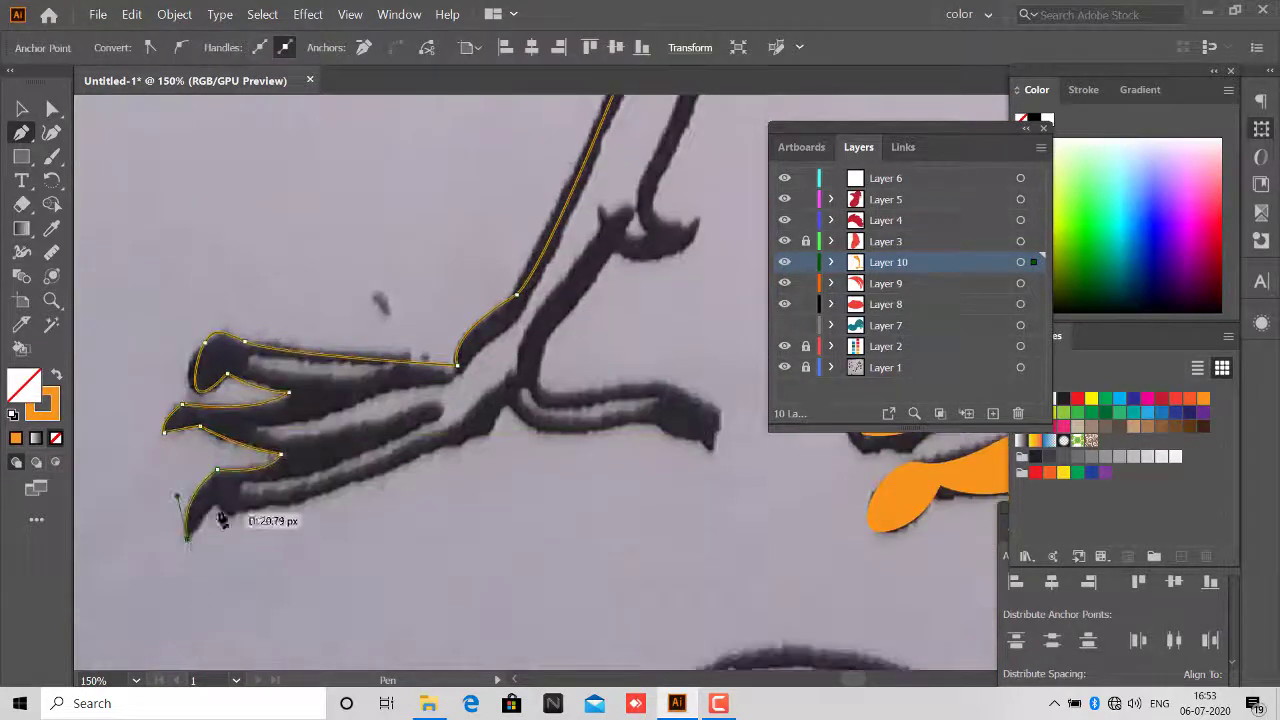
left_click_drag(512, 418, 337, 431)
left_click_drag(444, 449, 490, 450)
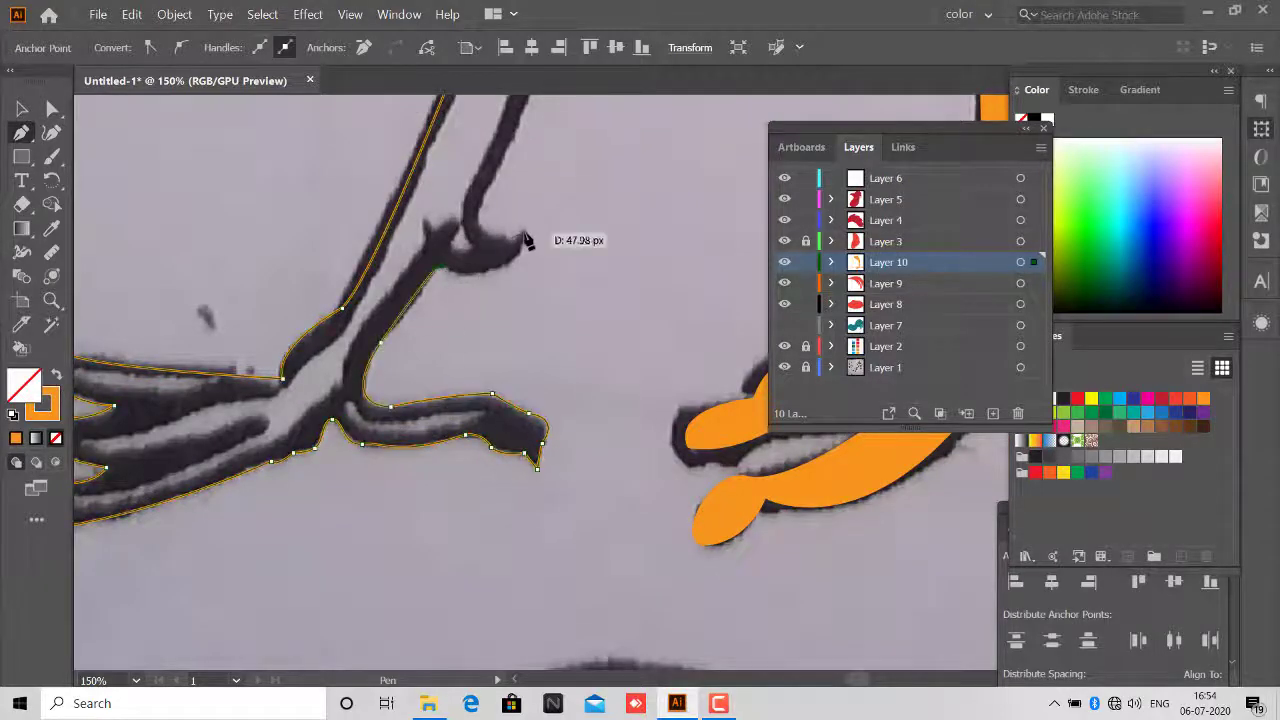
Add points along the leg's right edge and finish the leg path.
key("ctrl+minus")
left_click(411, 317)
left_click(424, 278)
scroll(437, 188, "up", 1)
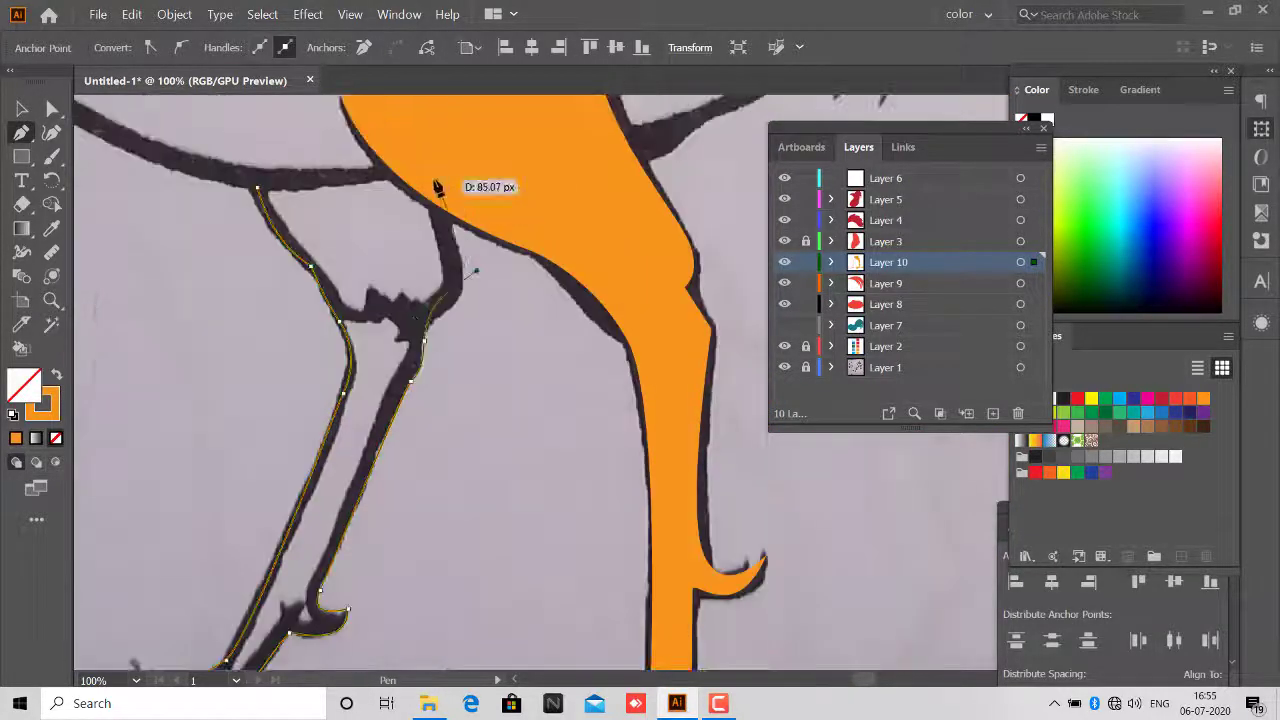
key("ctrl+shift+a")
key("ctrl+0")
key("ctrl+plus")
key("ctrl+plus")
Hide Layers 10 and 7 and add a new layer above Layer 7.
left_click(784, 262)
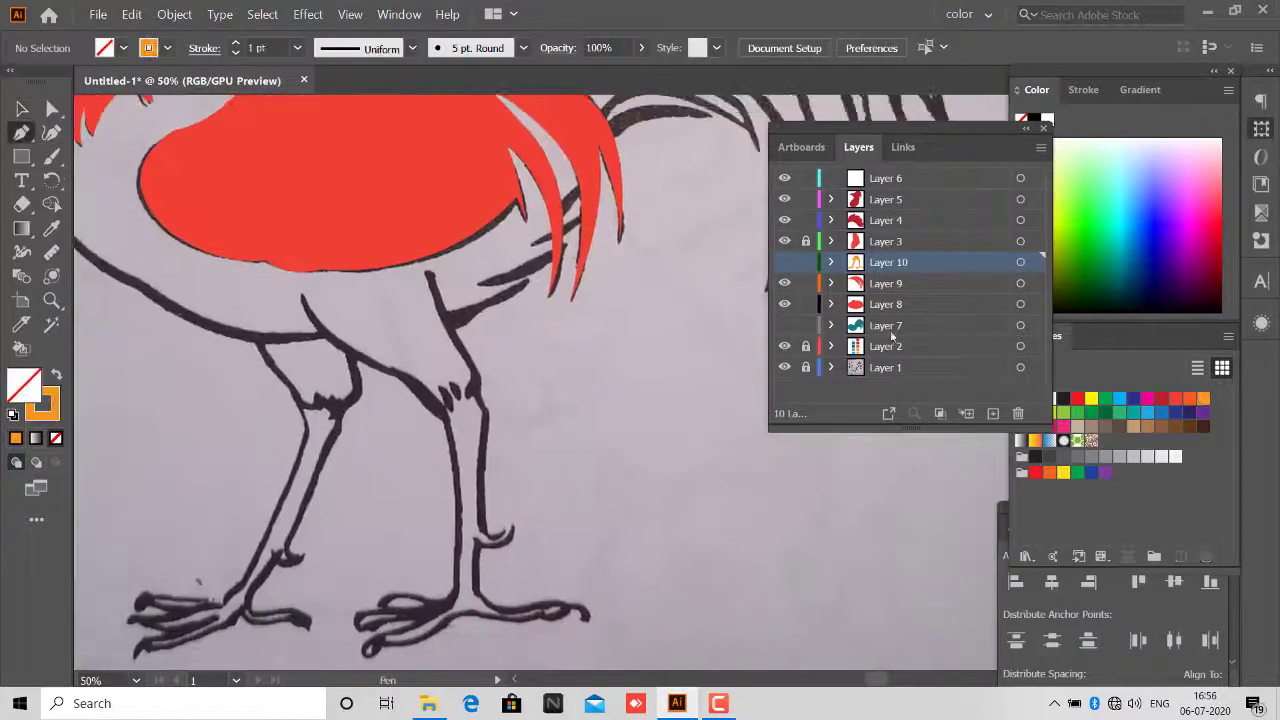
left_click(784, 333)
left_click(992, 413)
key("ctrl+plus")
key("ctrl+plus")
left_click(380, 180)
Trace the thigh around the knee feathers on Layer 11 and finish the path.
left_click_drag(465, 367, 465, 428)
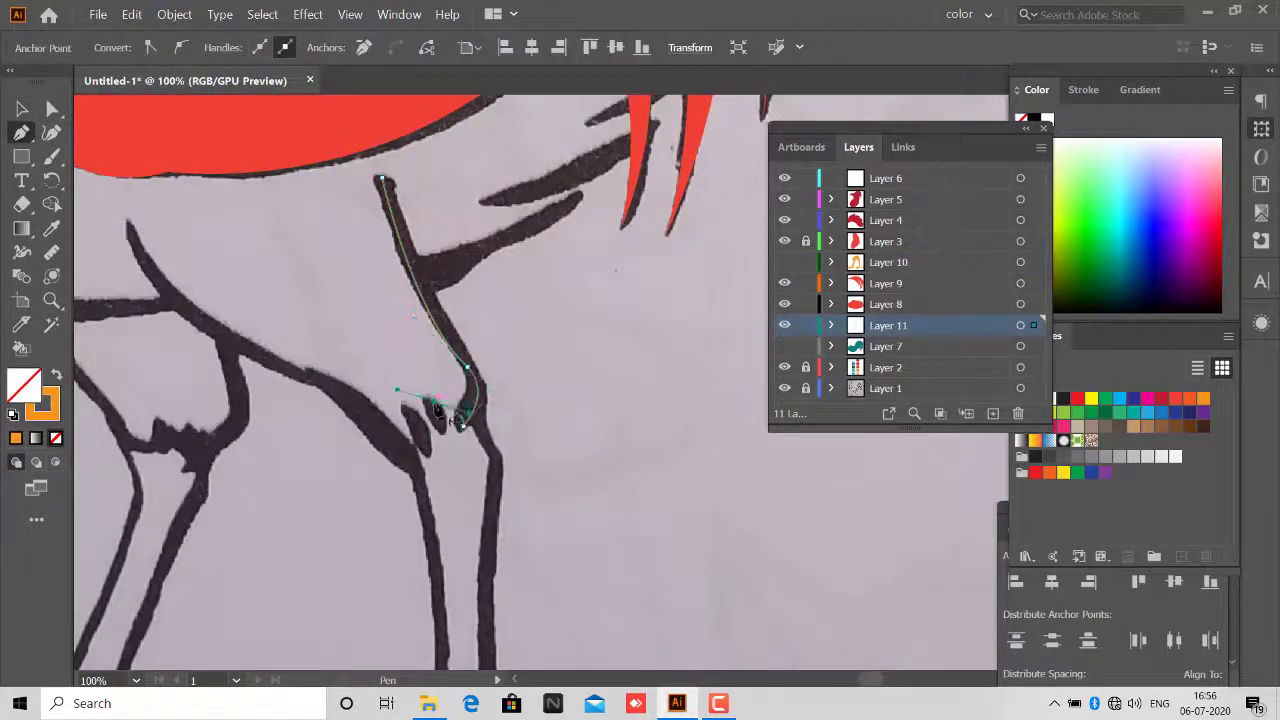
scroll(455, 420, "up", 2)
left_click_drag(407, 487, 409, 489)
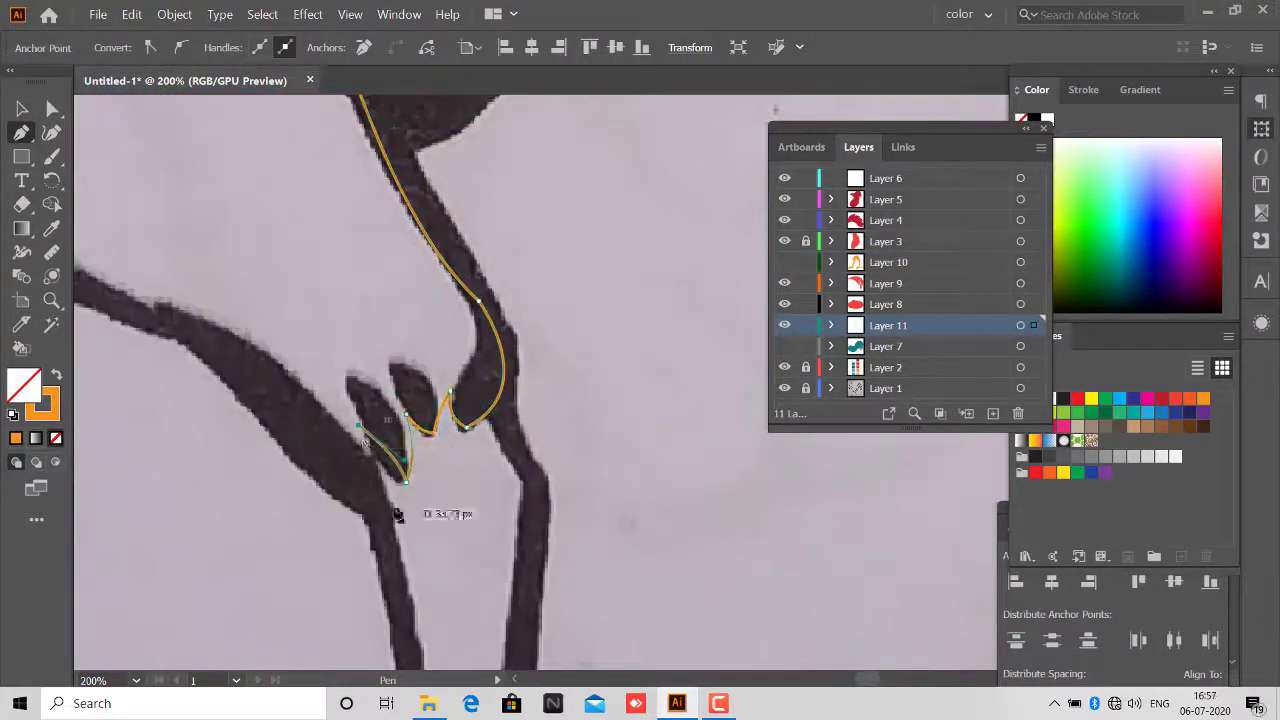
scroll(550, 590, "down", 2)
left_click_drag(205, 308, 253, 296)
scroll(365, 356, "up", 1)
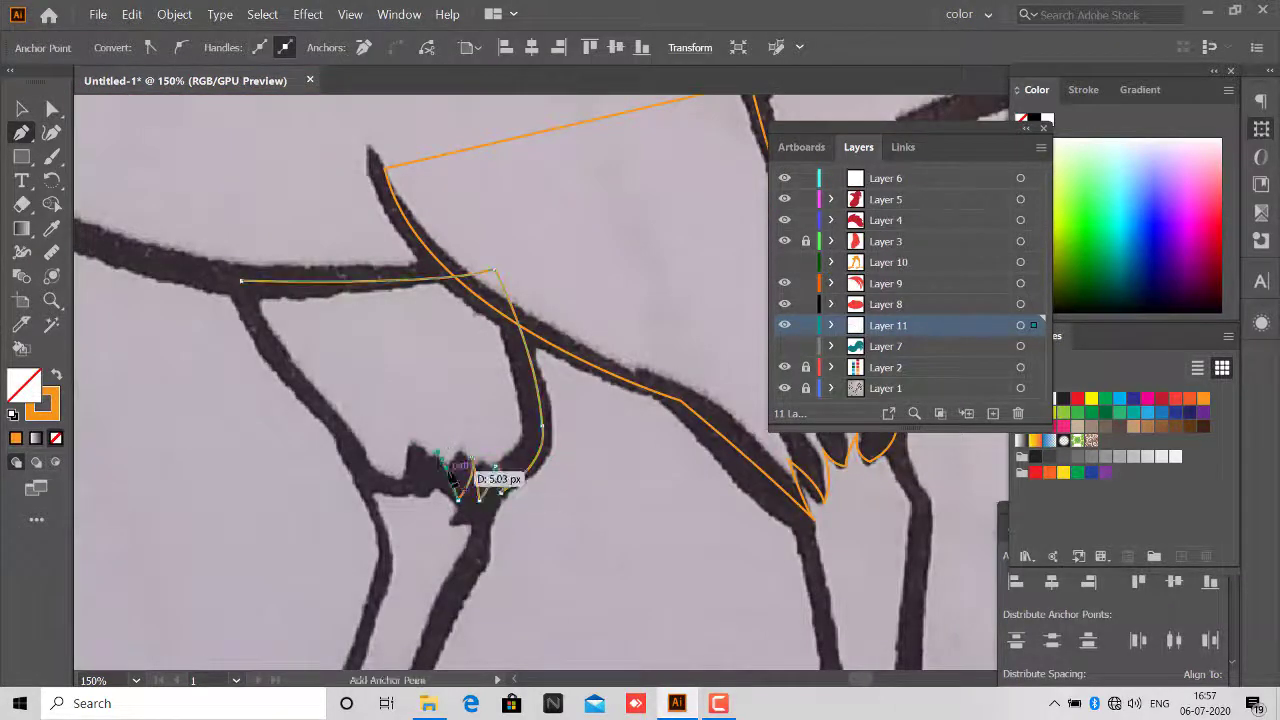
left_click(22, 107)
scroll(249, 367, "down", 3)
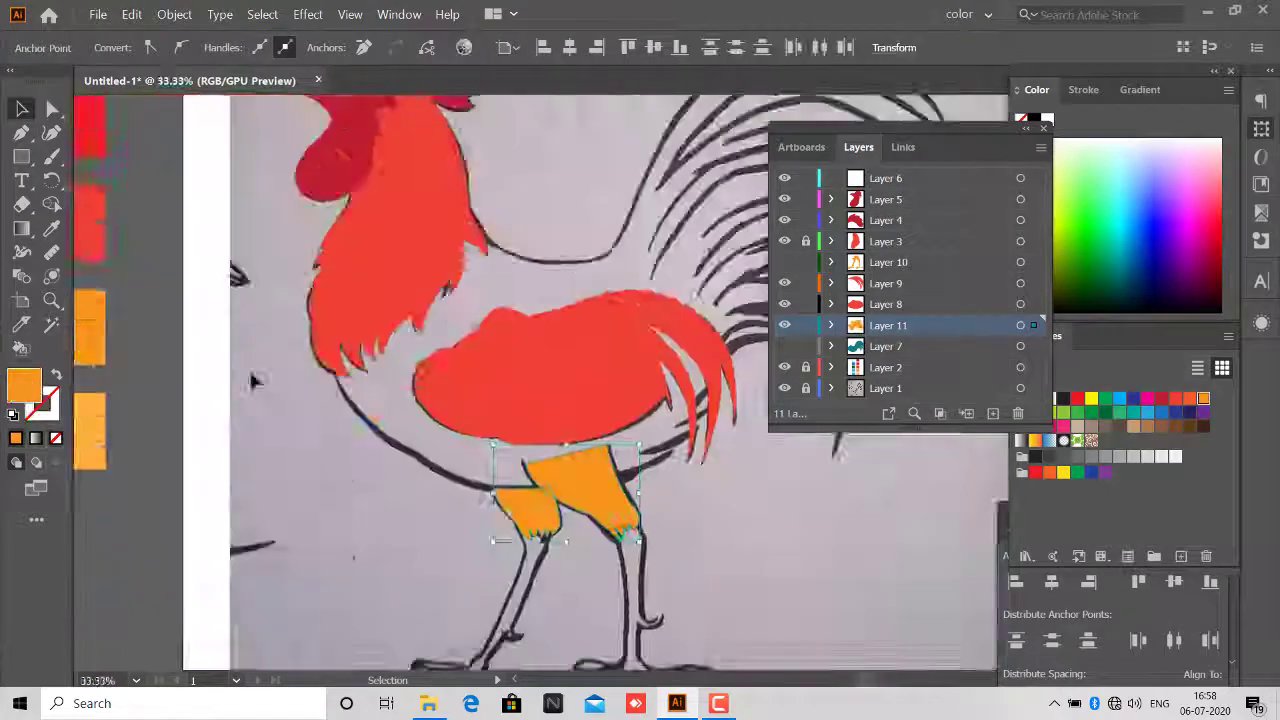
scroll(249, 367, "down", 2)
scroll(249, 367, "up", 1)
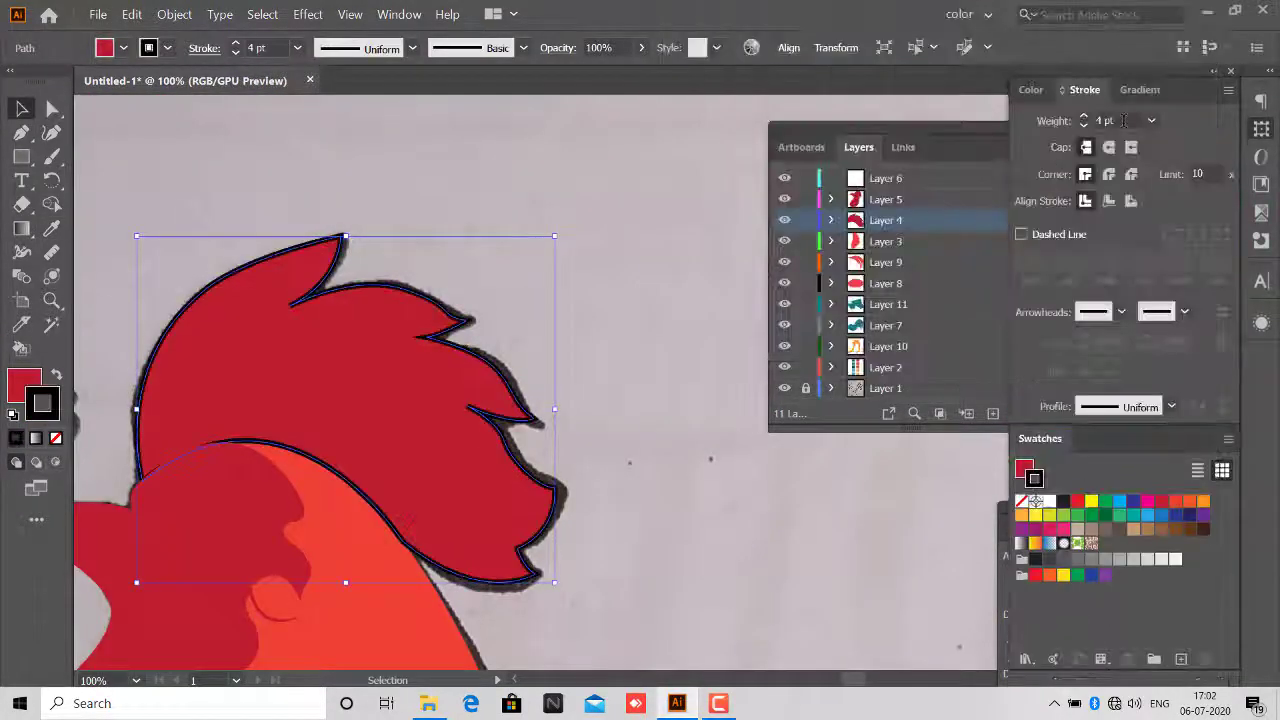
scroll(607, 268, "up", 3)
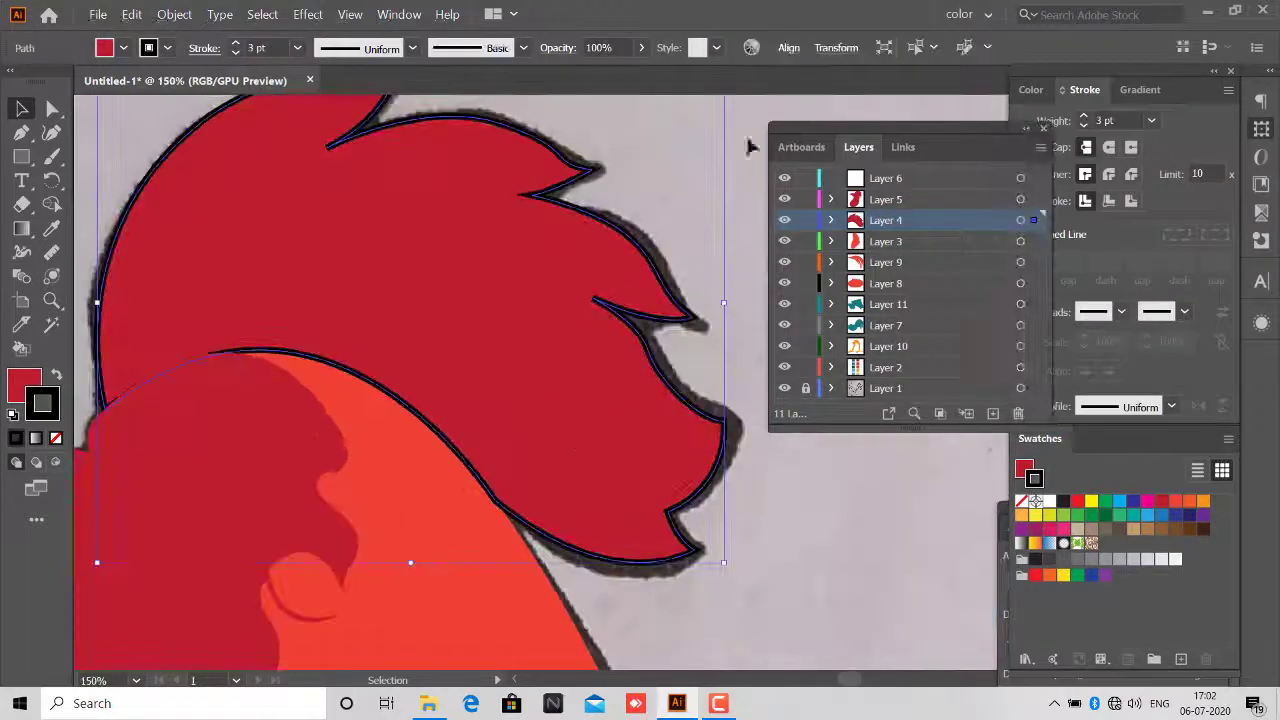
key("a")
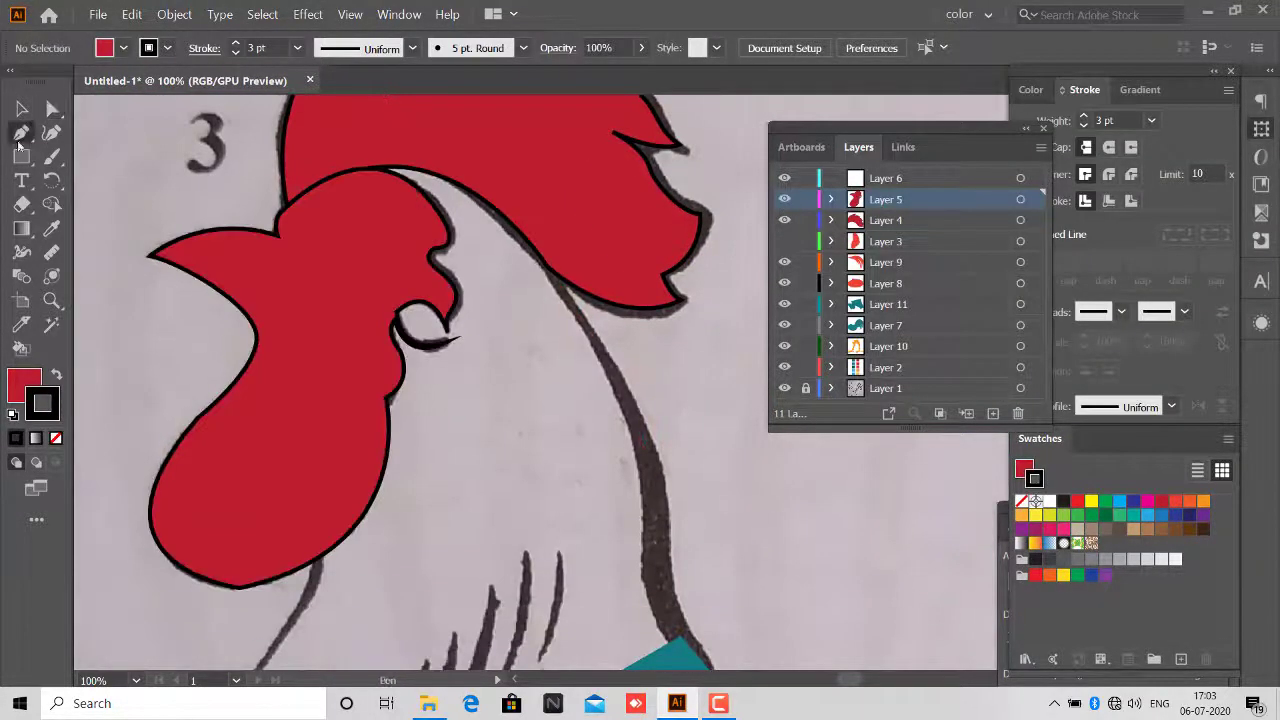
Pen-trace the top of the curved shading stripe inside the red wattle.
key("ctrl+plus")
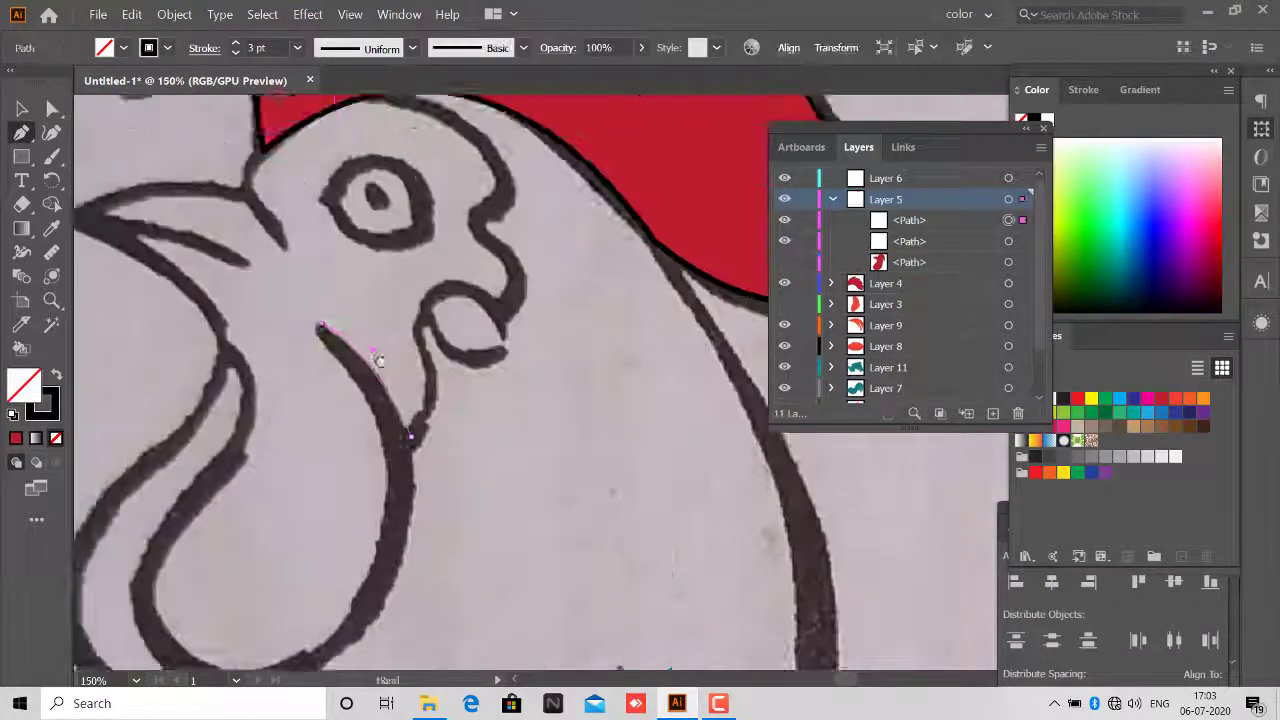
left_click(304, 284)
left_click_drag(395, 390, 358, 398)
key("ctrl+plus")
scroll(358, 398, "down", 2)
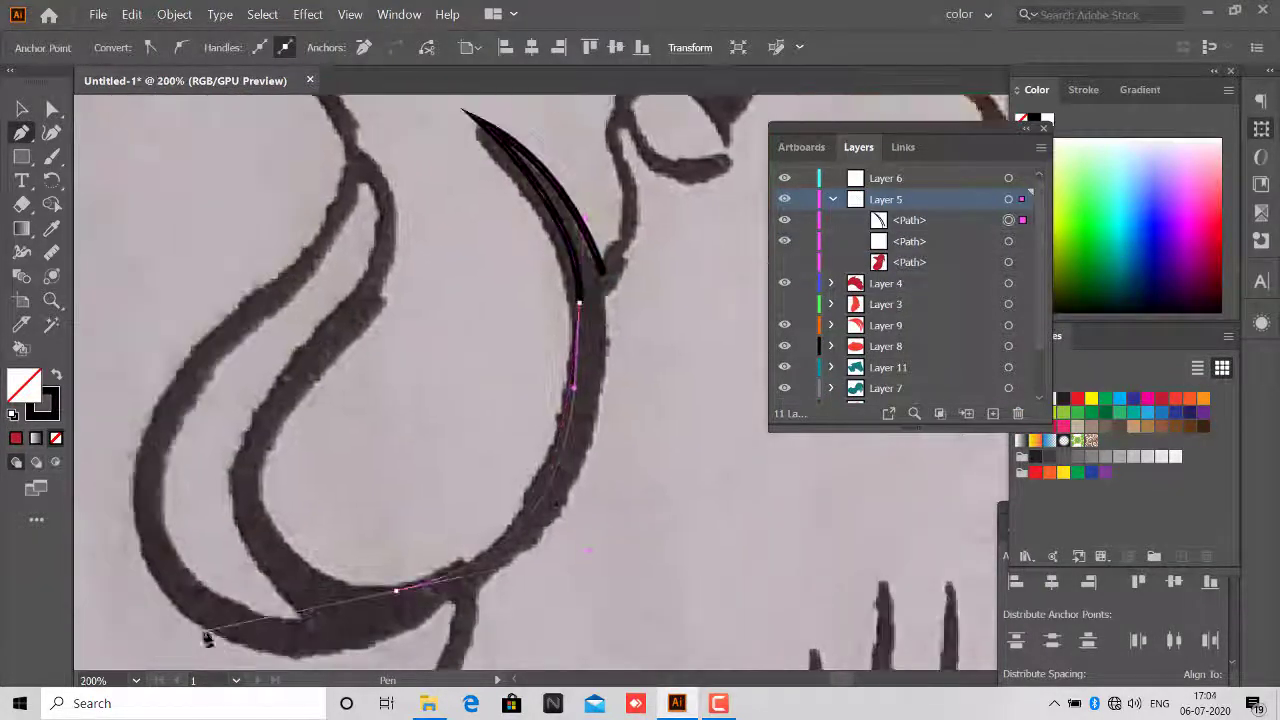
left_click_drag(396, 588, 590, 548)
left_click_drag(579, 302, 590, 335)
scroll(343, 420, "up", 5)
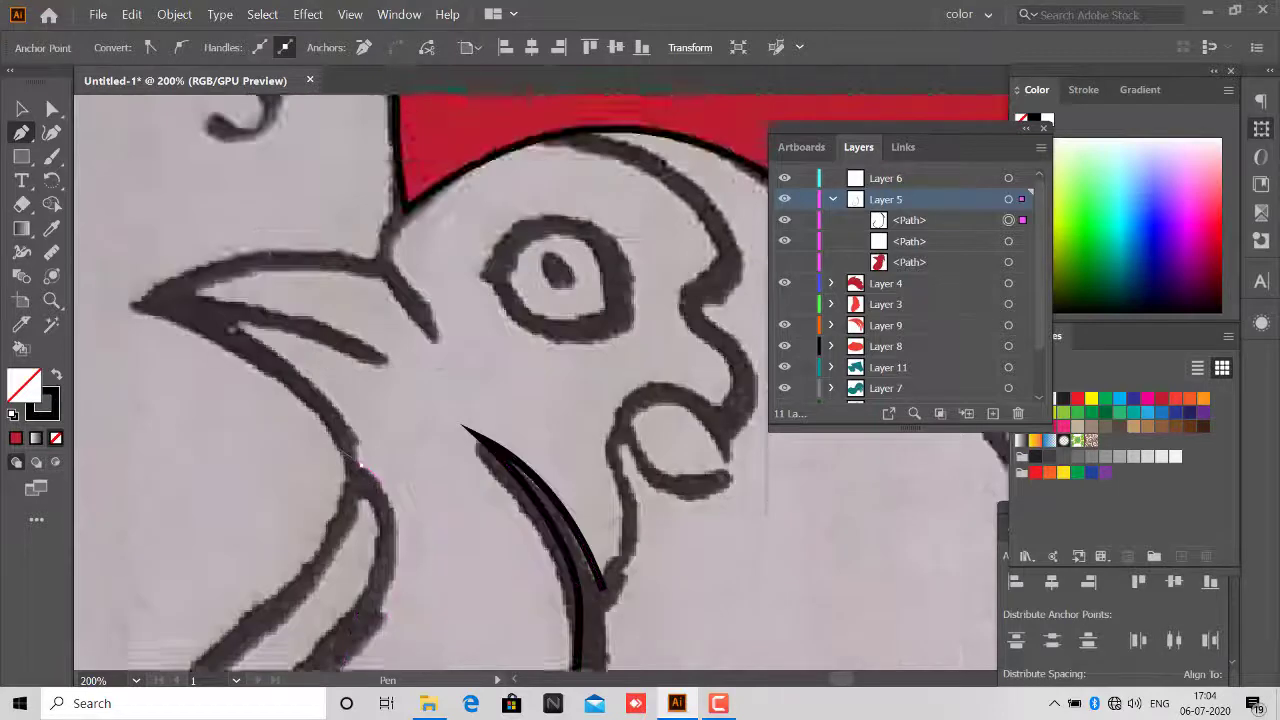
scroll(360, 330, "down", 3)
Continue curving the stripe path along the wattle's inner edge and close its last curve.
left_click_drag(353, 326, 472, 413)
scroll(355, 300, "down", 1)
scroll(357, 264, "down", 3)
scroll(357, 264, "left", 2)
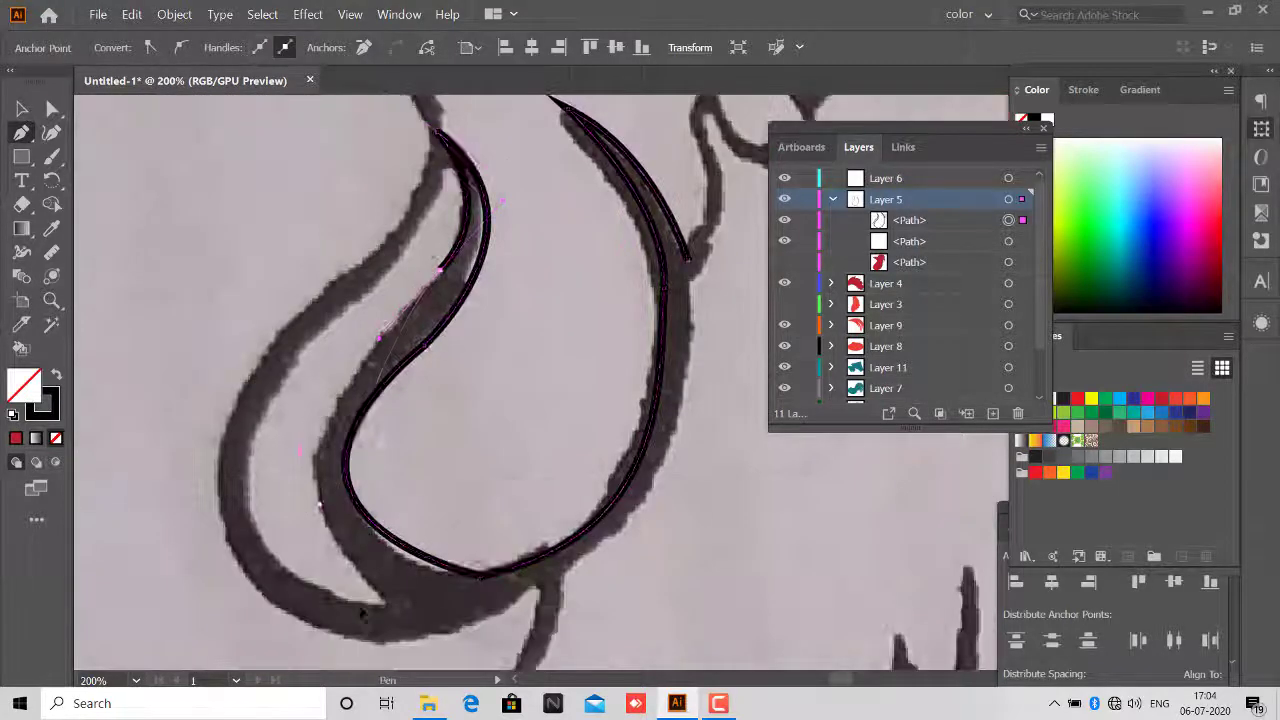
left_click_drag(318, 505, 350, 530)
key("ctrl+minus")
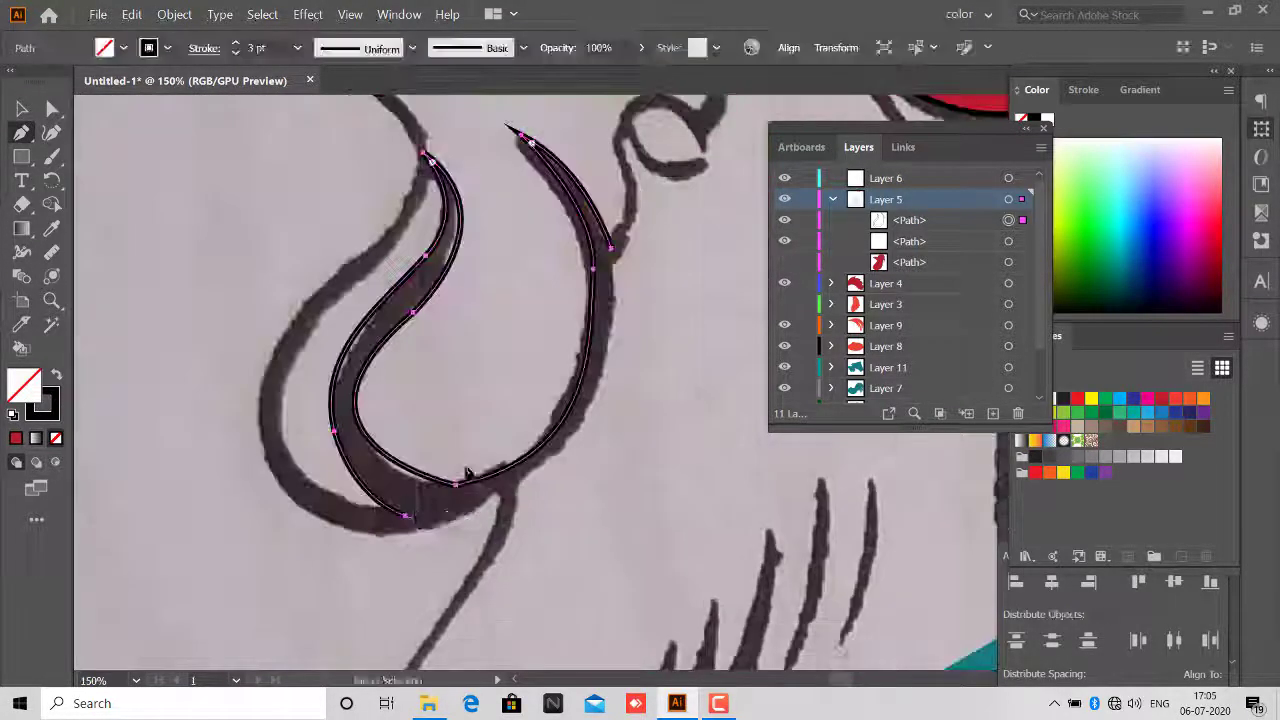
left_click_drag(512, 487, 635, 432)
Fill the stripe path with black from the Swatches.
left_click(53, 110)
scroll(331, 307, "up", 1)
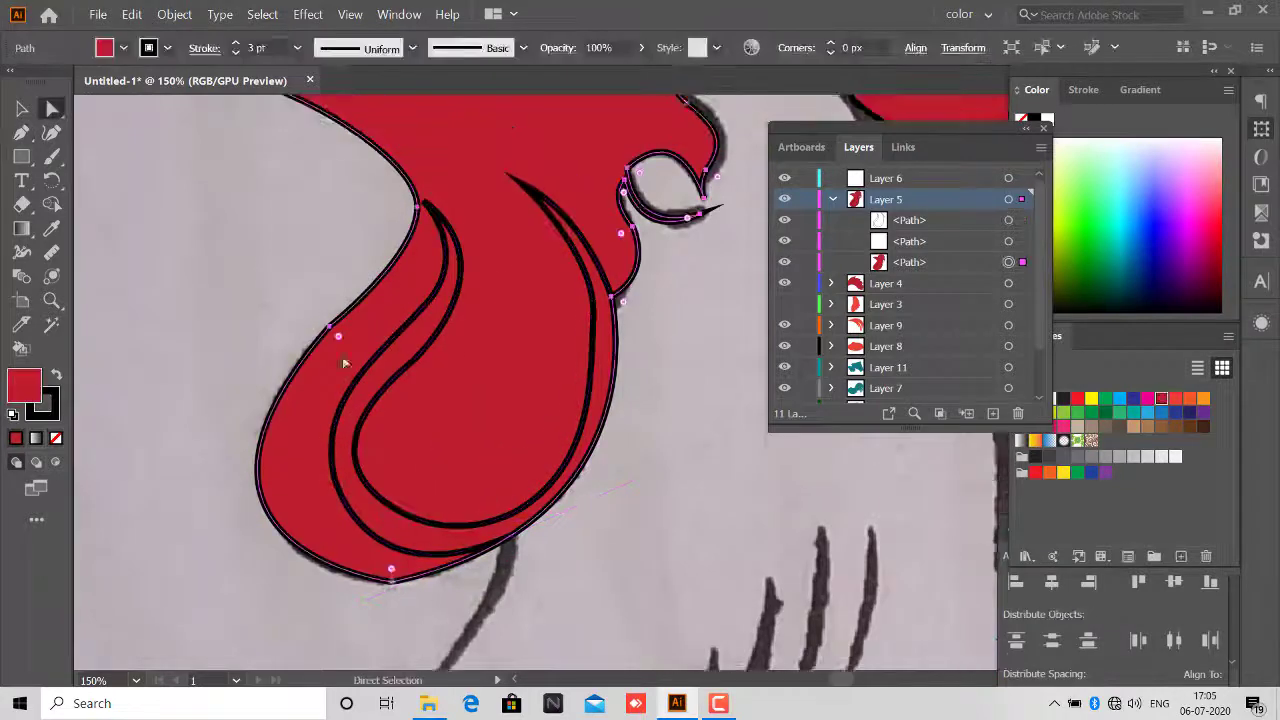
left_click(342, 356)
left_click(362, 418)
key("shift+x")
key("v")
Set the stripe's opacity to 75% and deselect it.
left_click(597, 47)
type("75")
key("Return")
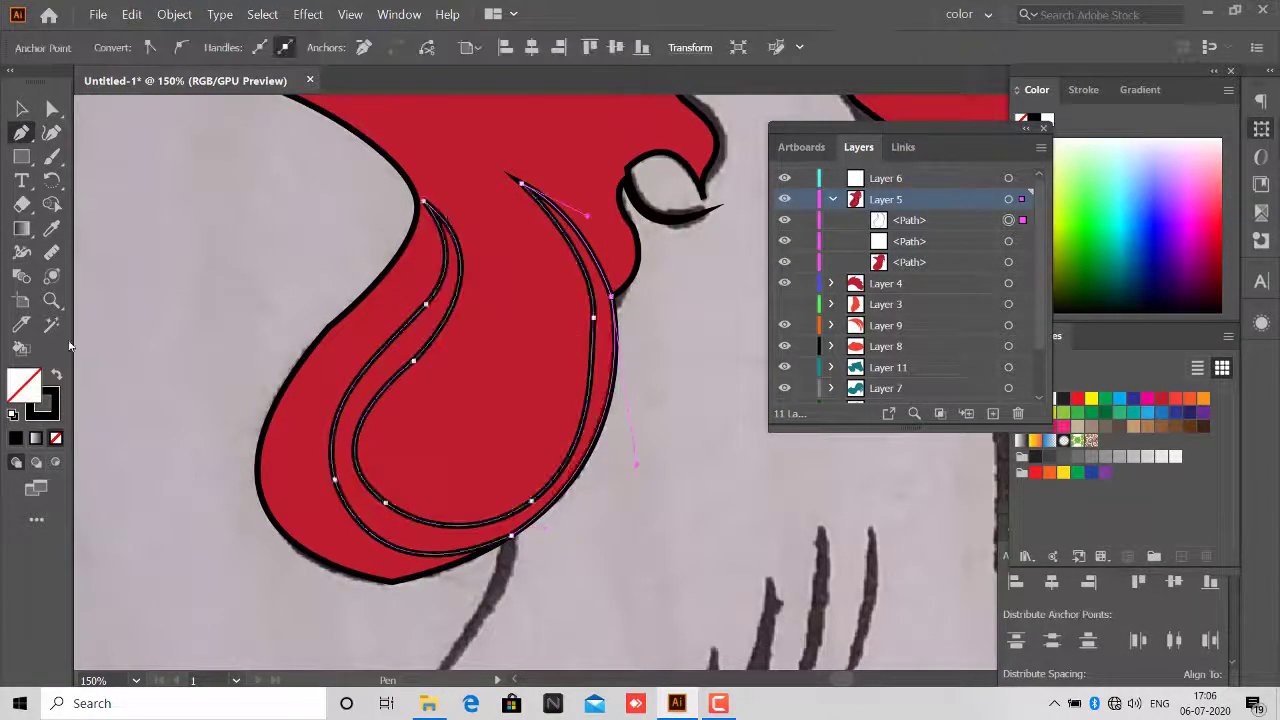
key("ctrl+minus")
key("ctrl+shift+a")
scroll(511, 547, "up", 1)
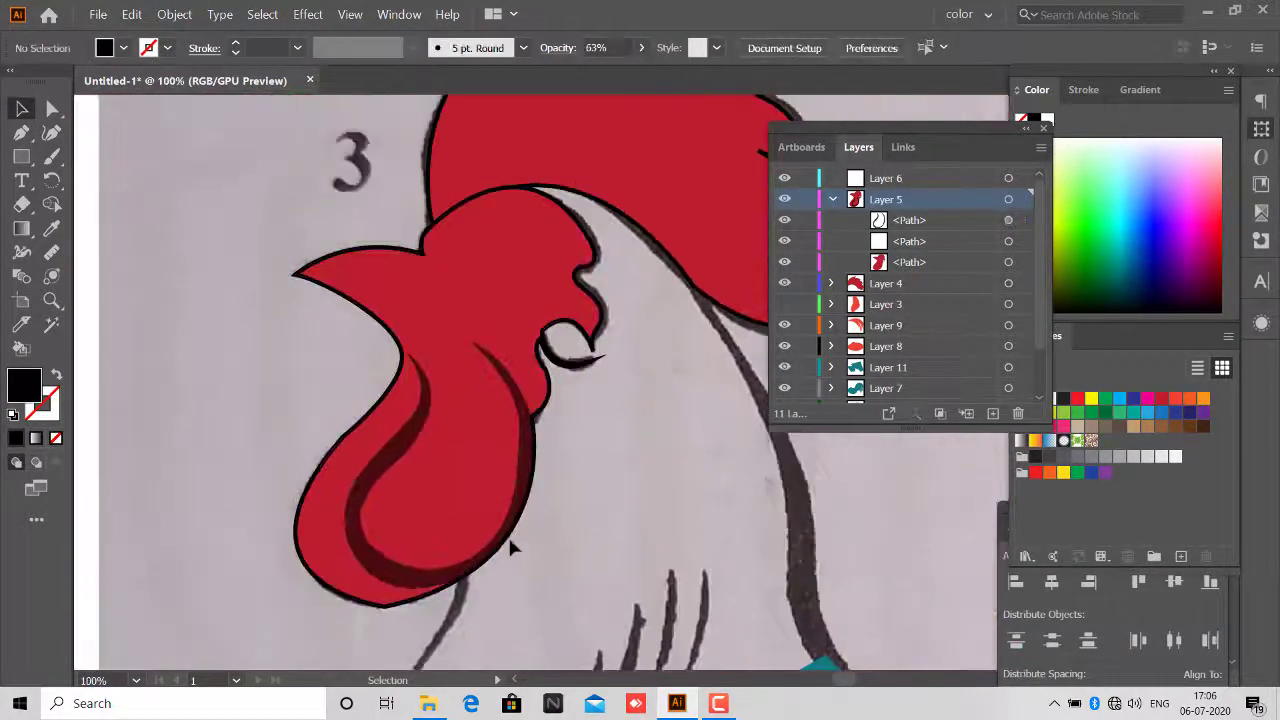
Select the wattle and begin a new unfilled pen path on its outline.
key("a")
left_click(533, 490)
key("ctrl+plus")
key("ctrl+plus")
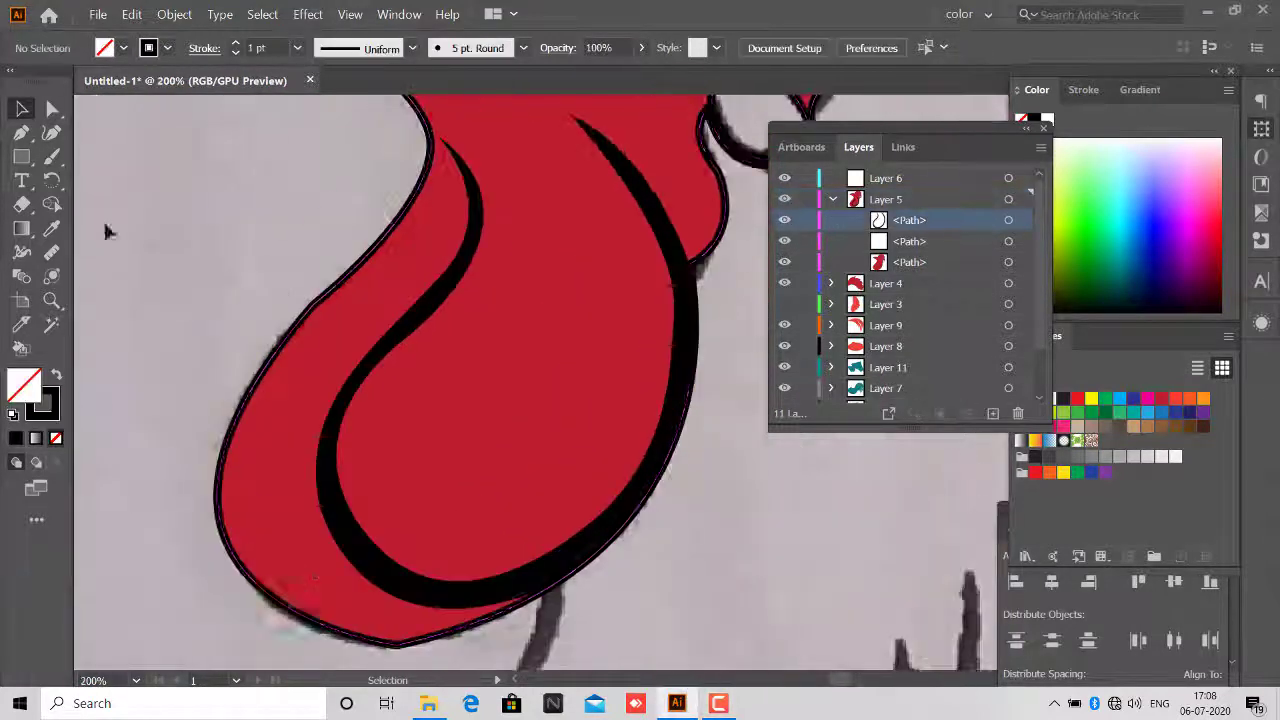
key("ctrl+shift+a")
key("p")
left_click(431, 233)
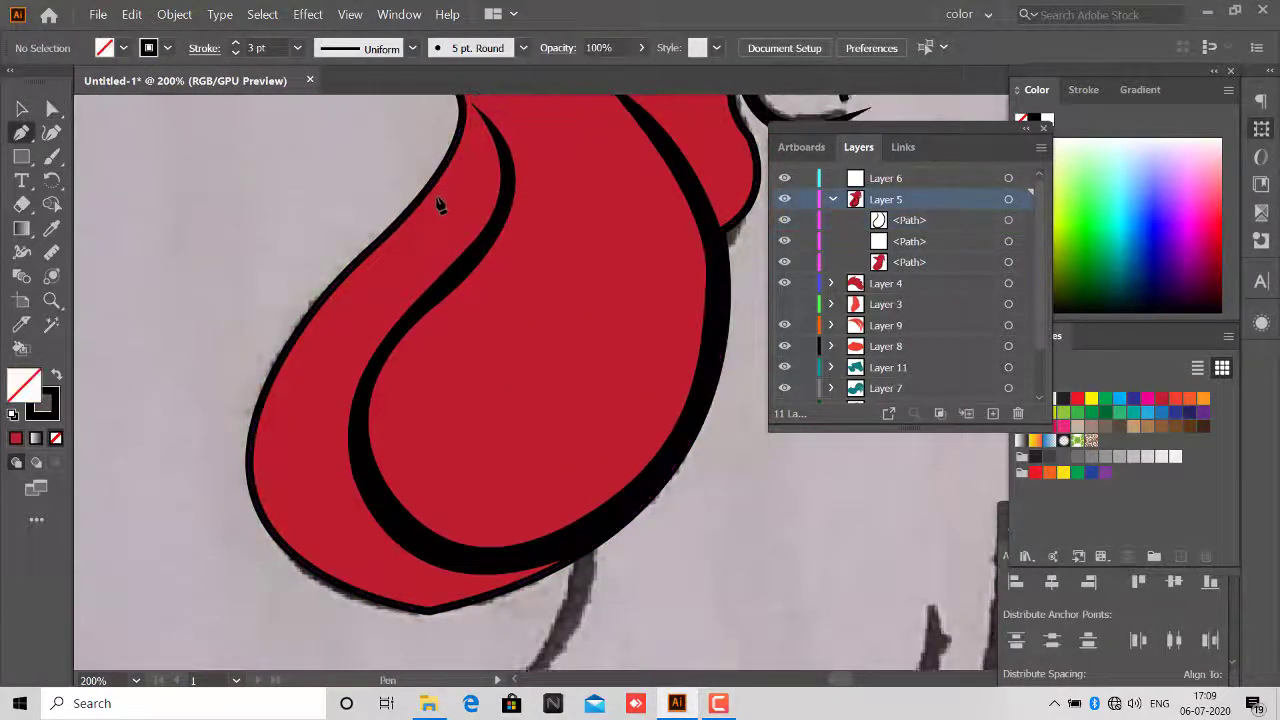
Trace the highlight shape's curves down the wattle's left edge.
key("ctrl+F10")
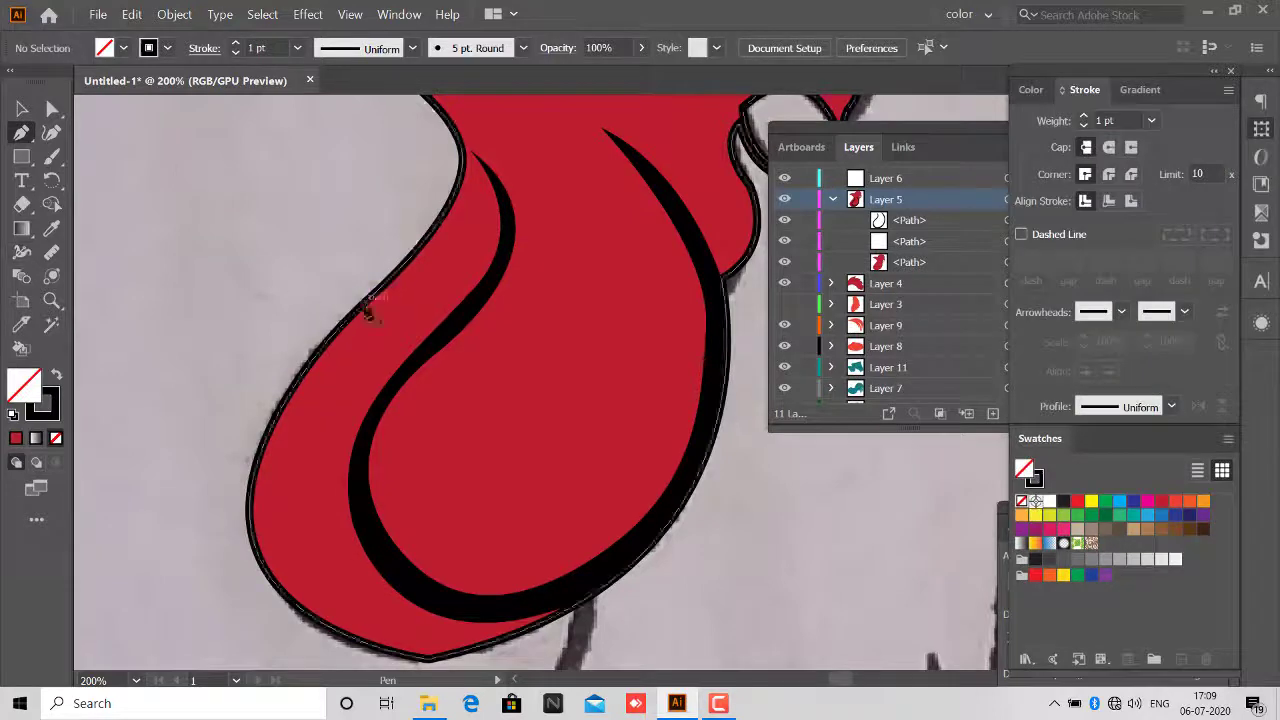
left_click_drag(325, 515, 325, 520)
scroll(325, 520, "up", 2)
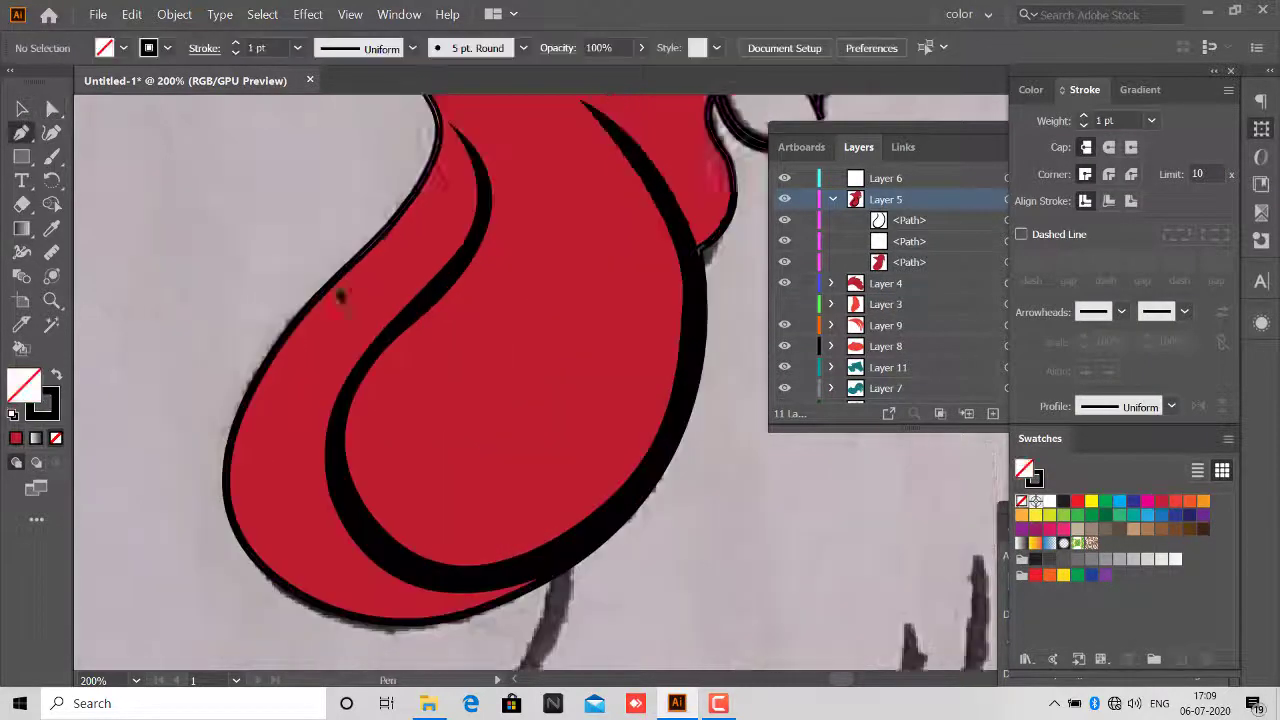
left_click_drag(285, 345, 257, 370)
left_click_drag(237, 452, 388, 612)
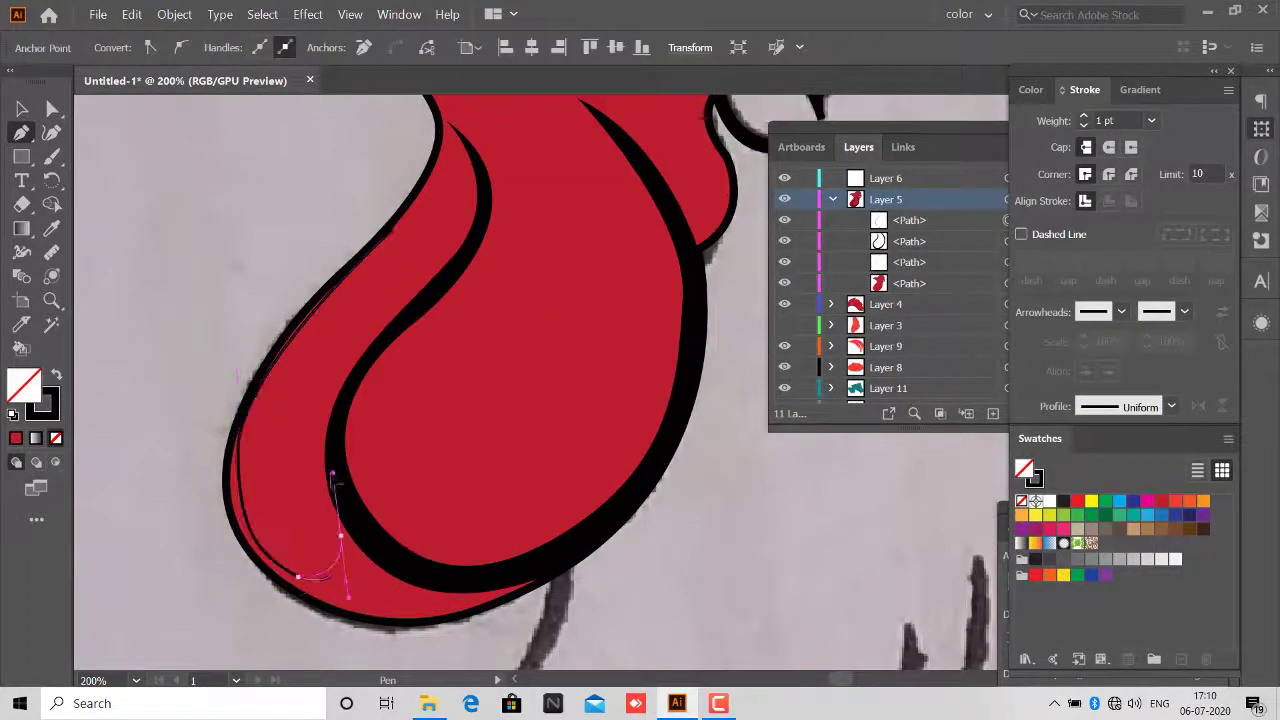
scroll(434, 223, "down", 2)
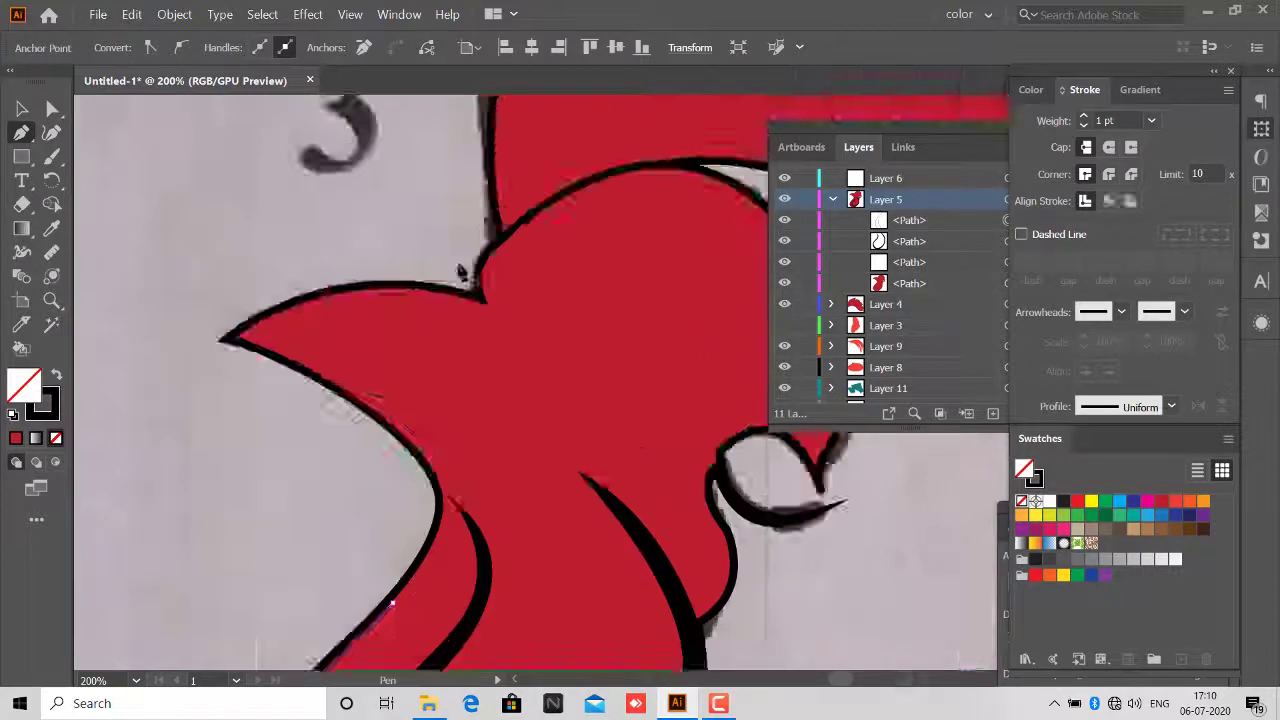
scroll(325, 372, "up", 3)
Adjust the highlight's anchors, give it a pink fill and move it inside the wattle.
key("a")
scroll(519, 547, "down", 2)
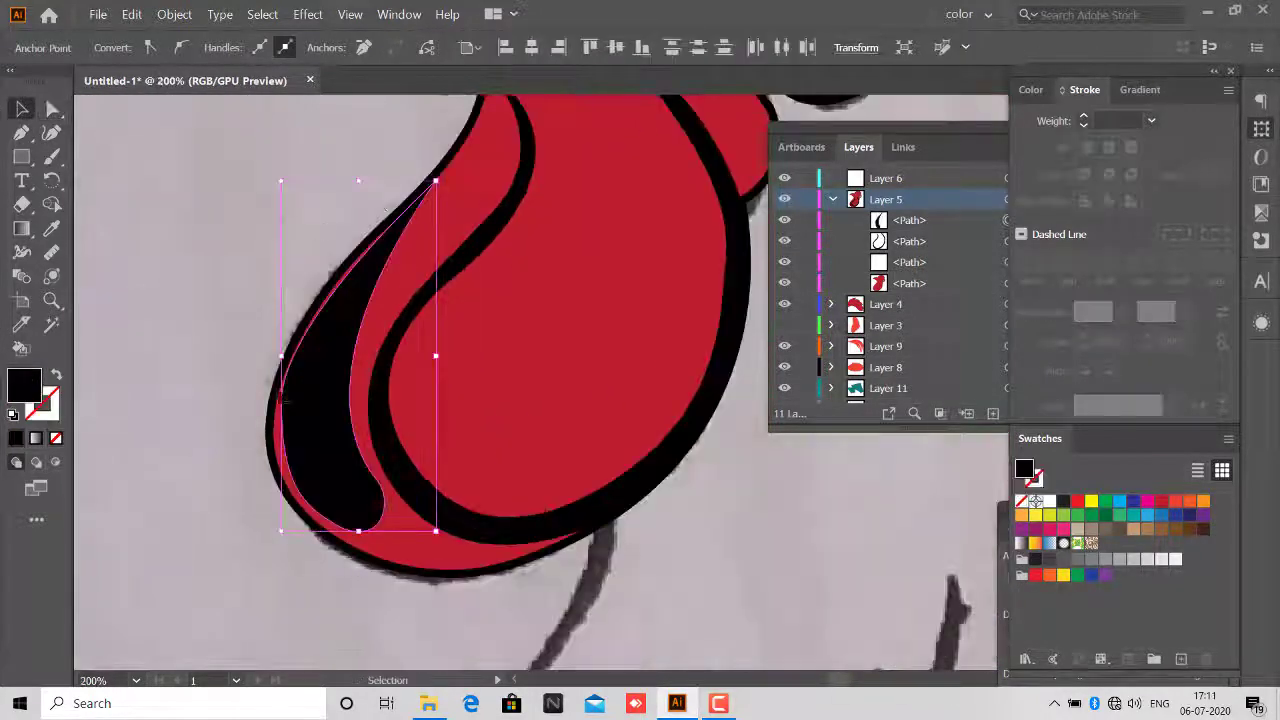
double_click(24, 383)
left_click(1143, 76)
left_click_drag(319, 412, 319, 424)
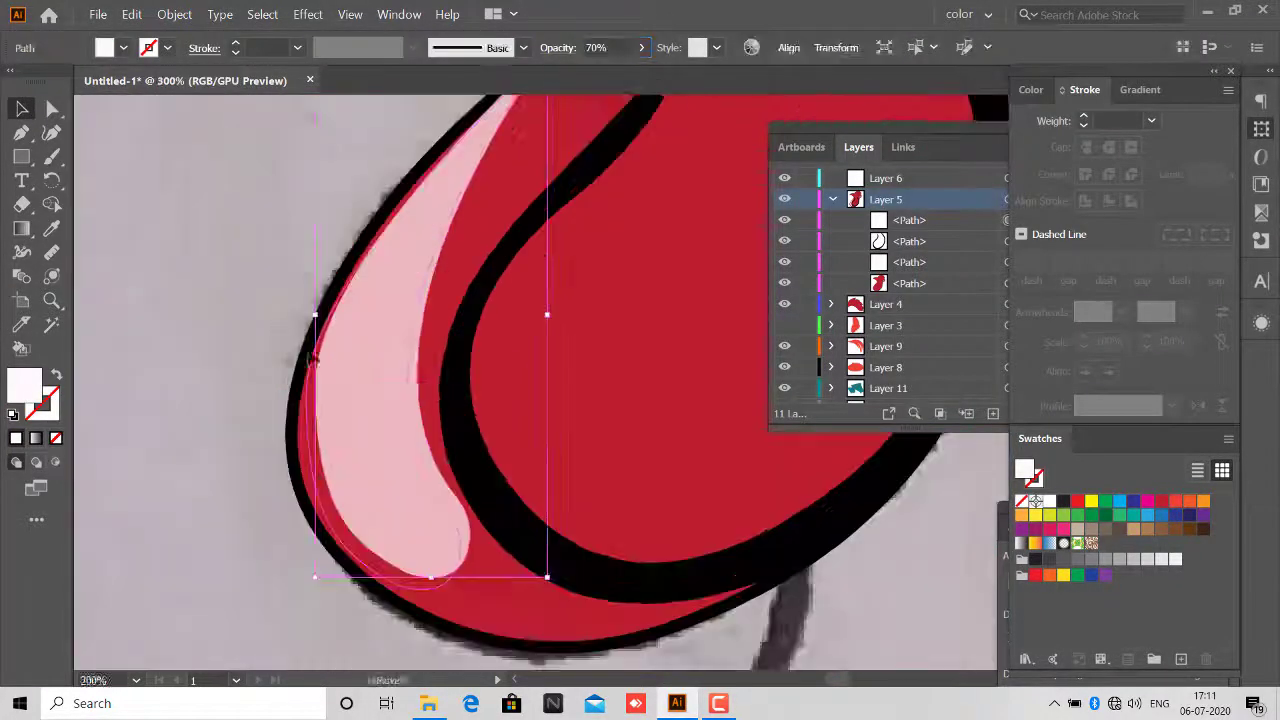
Lighten the highlight to pale pink and set its opacity to 80%.
scroll(330, 380, "down", 2)
double_click(24, 383)
left_click(1143, 76)
type("80")
key("Return")
left_click(312, 270)
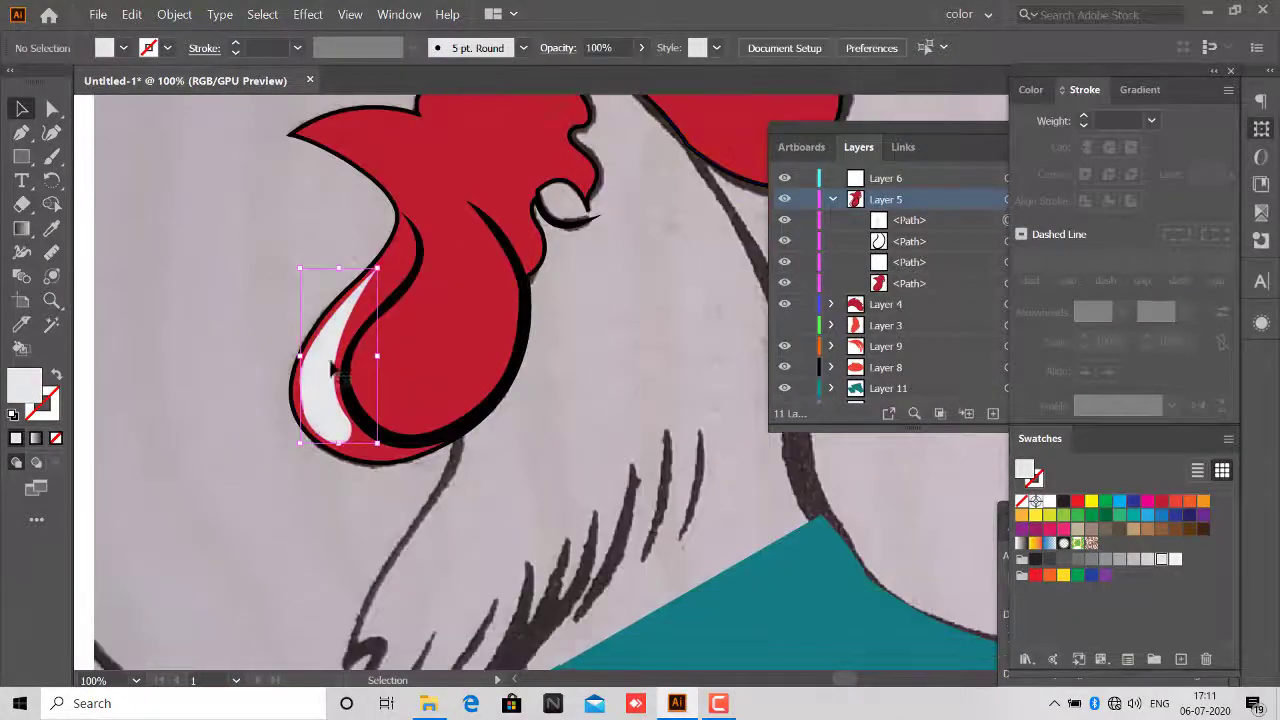
scroll(312, 270, "up", 2)
scroll(312, 270, "up", 3)
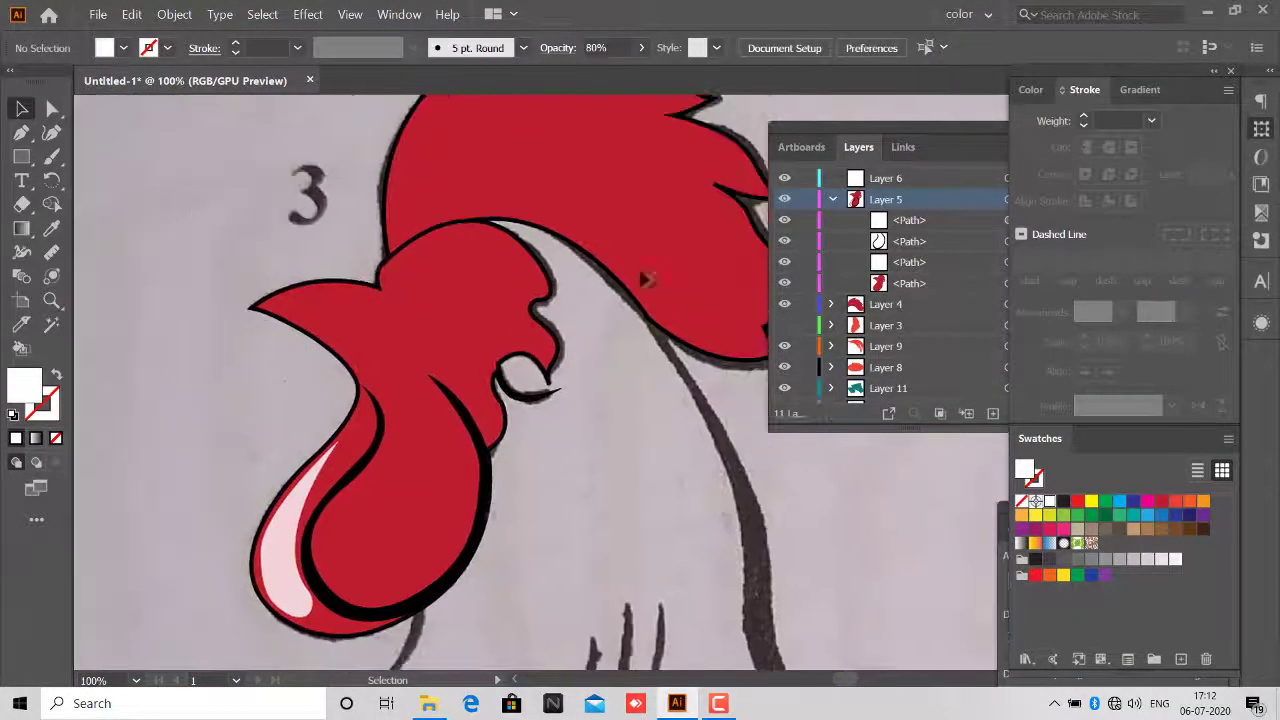
key("p")
left_click(378, 287)
Finish and close the beak outline, then give it a gradient fill.
left_click_drag(403, 340, 410, 343)
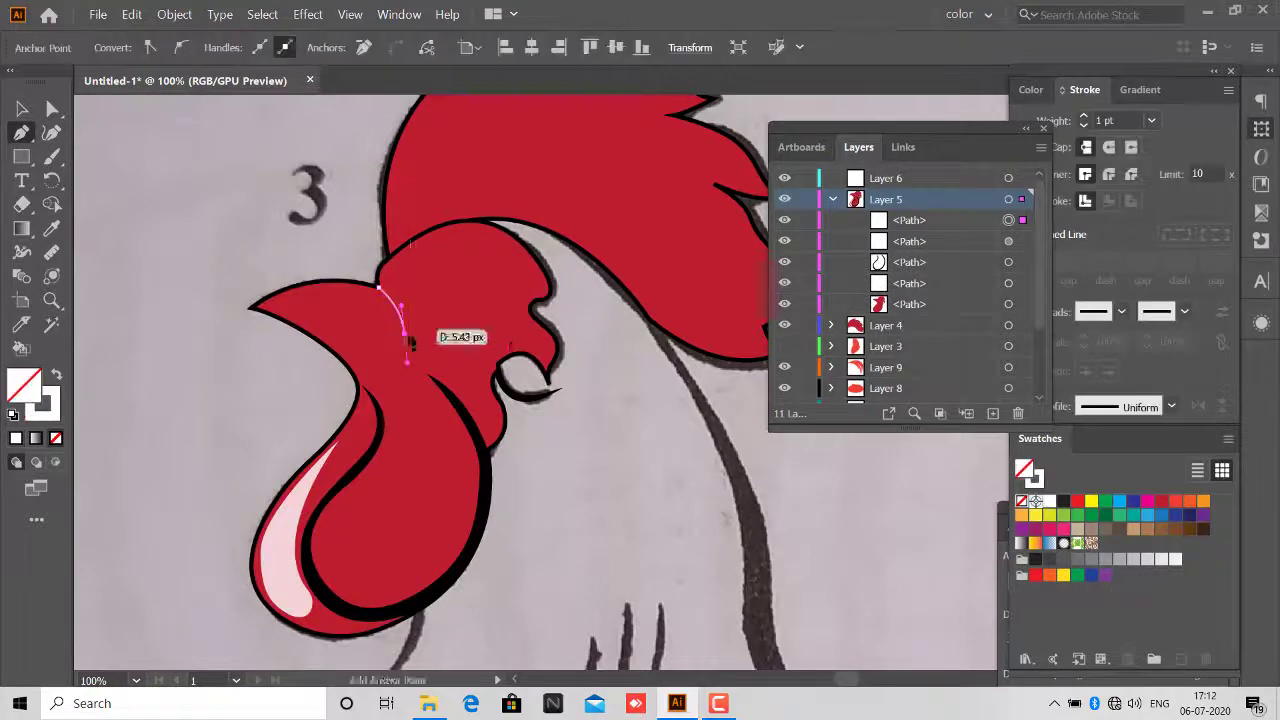
left_click_drag(350, 381, 371, 314)
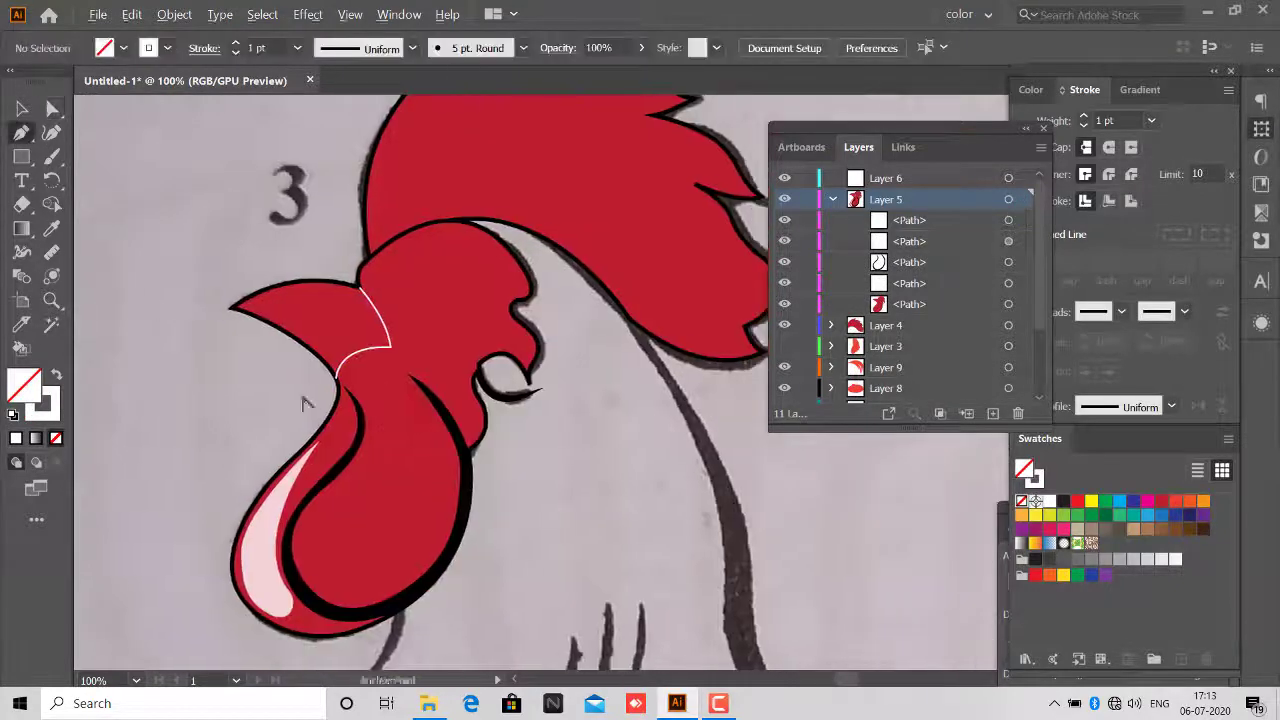
key("ctrl+plus")
left_click(397, 248)
key("d")
key("period")
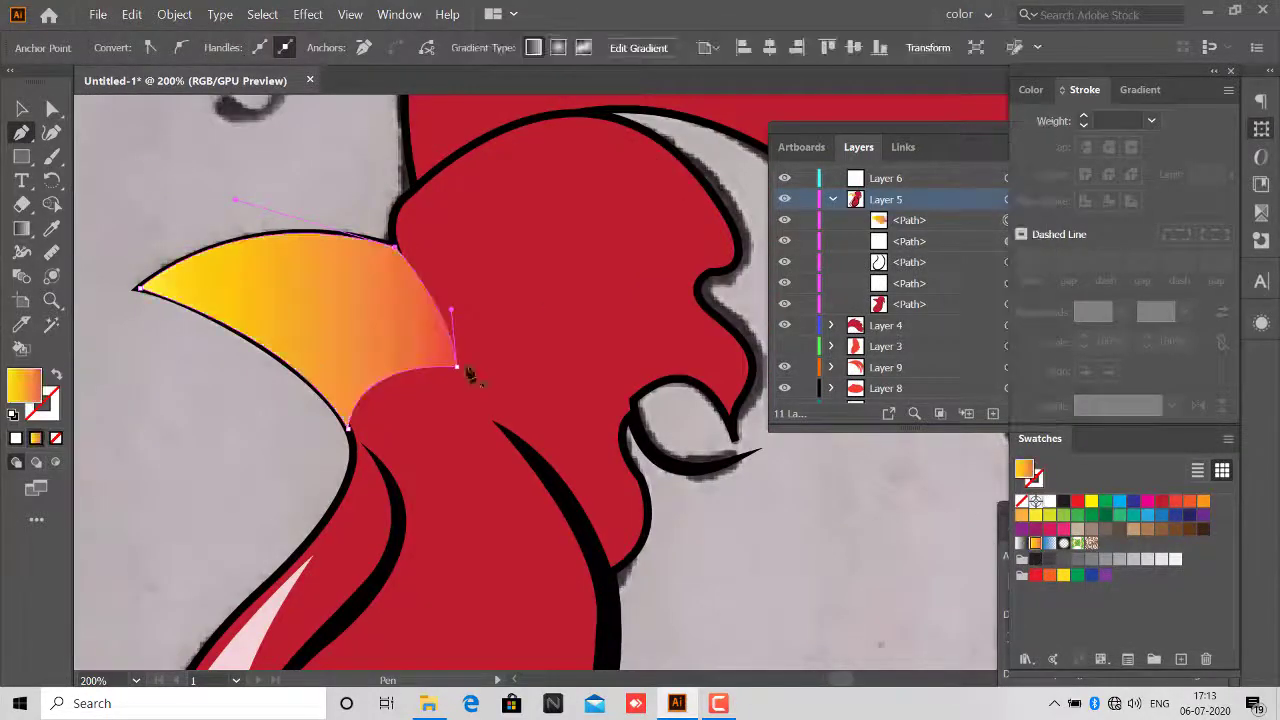
key("a")
key("ctrl+minus")
Angle the yellow-to-orange gradient from the beak tip toward the head.
key("g")
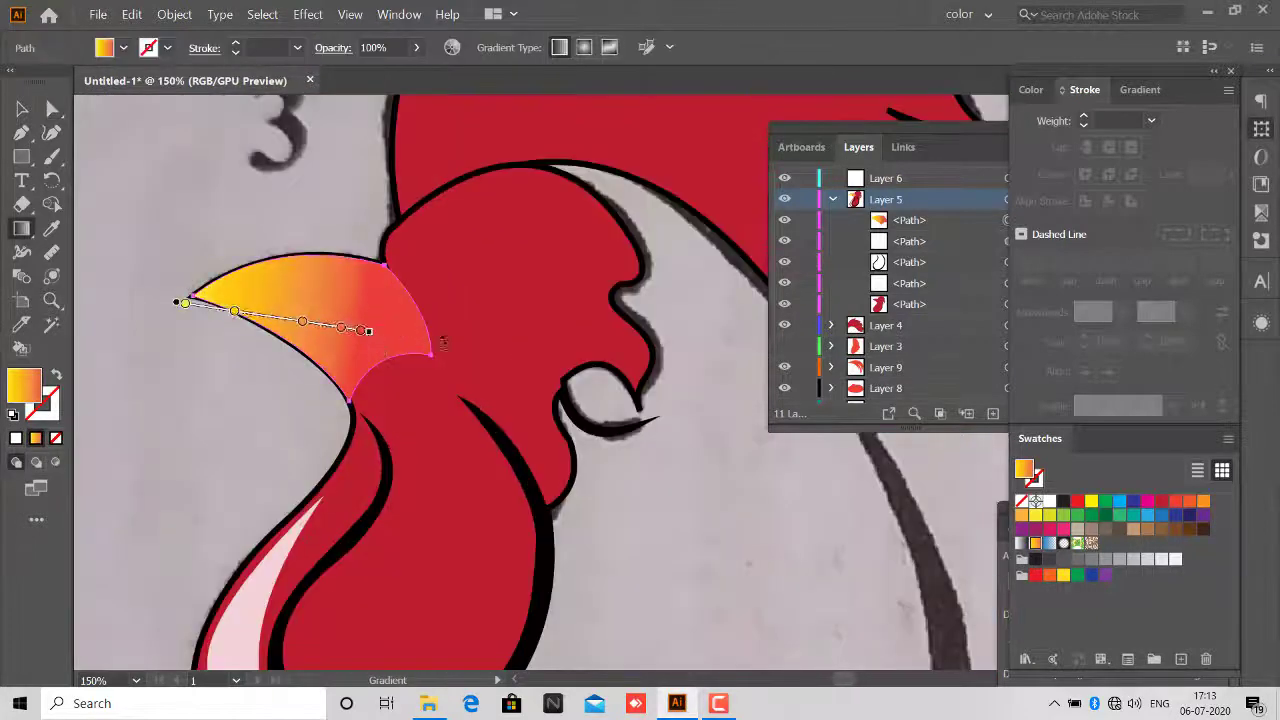
left_click_drag(220, 310, 424, 341)
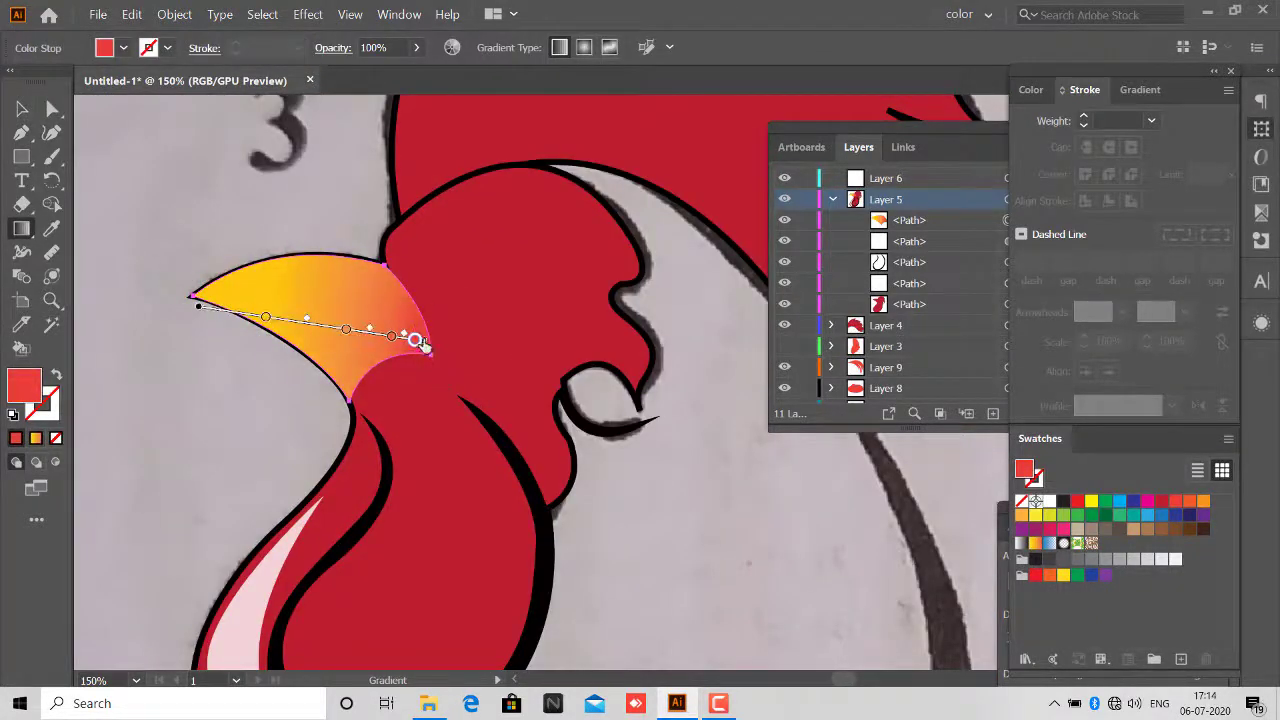
left_click(436, 356)
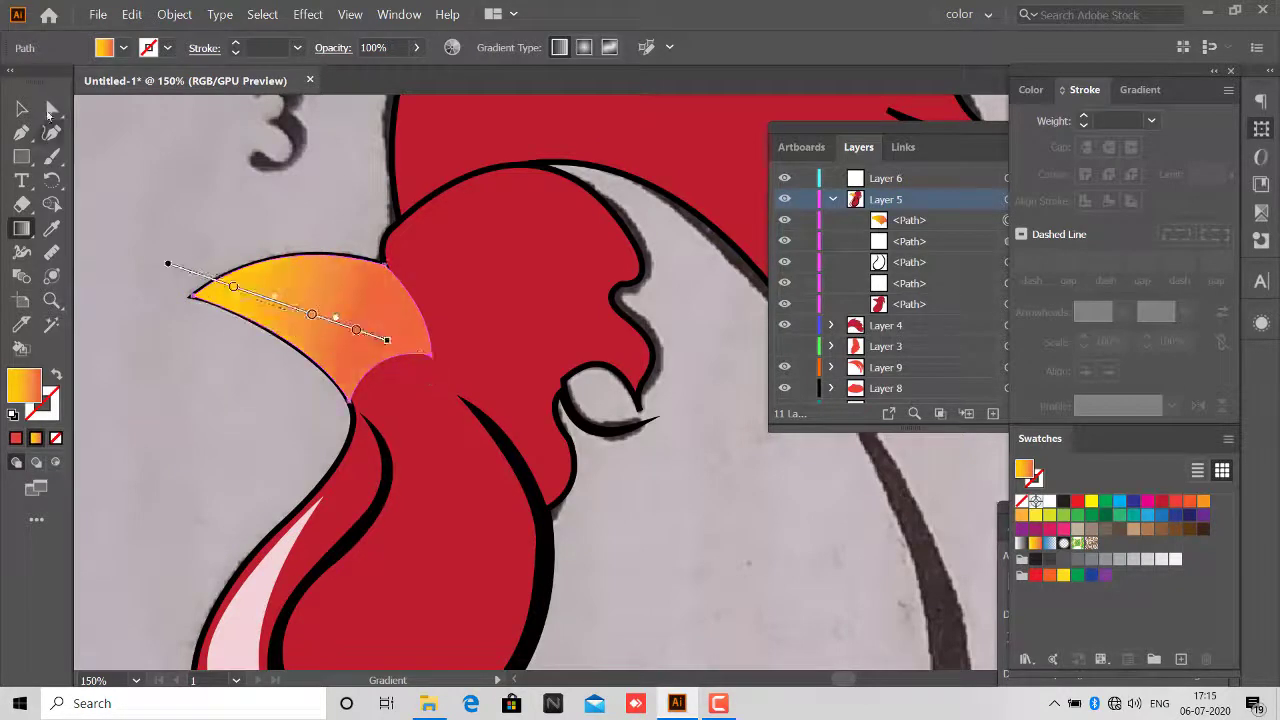
key("v")
key("ctrl+shift+a")
scroll(437, 441, "up", 3)
scroll(306, 267, "down", 2)
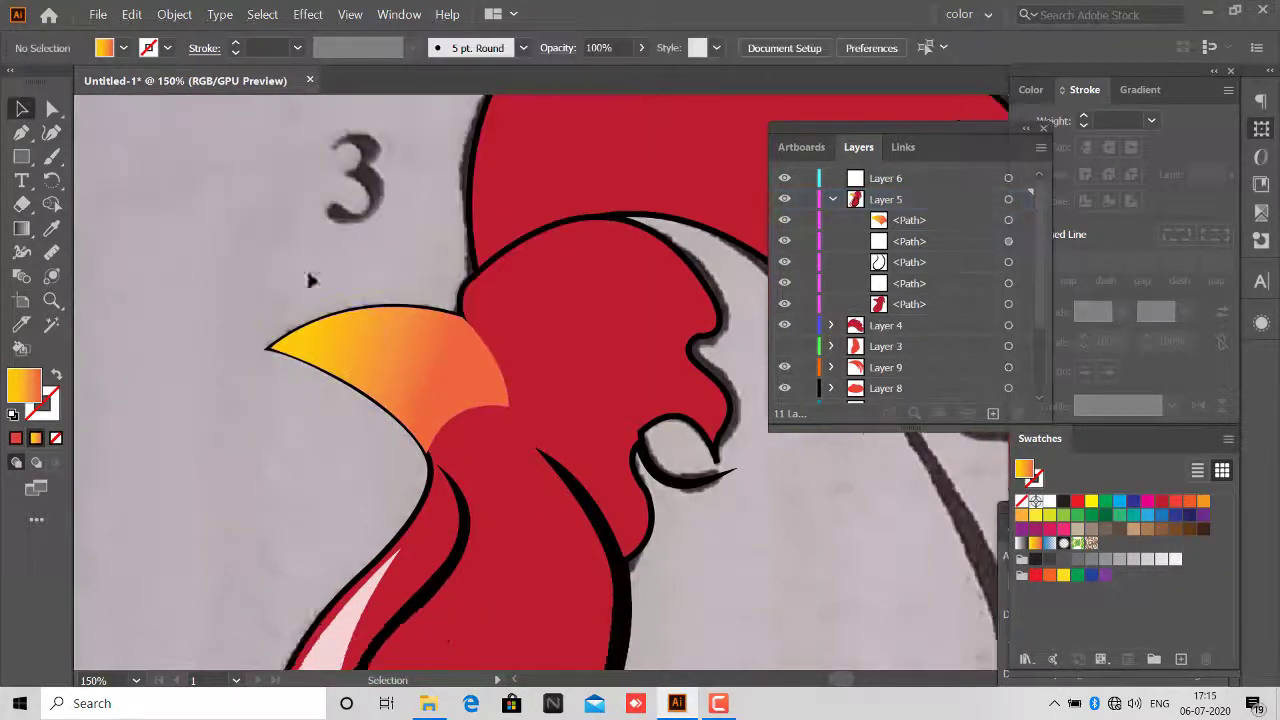
Send the beak backward twice so it sits behind the red head.
right_click(388, 340)
left_click(600, 612)
right_click(390, 354)
left_click(600, 626)
scroll(406, 286, "up", 2)
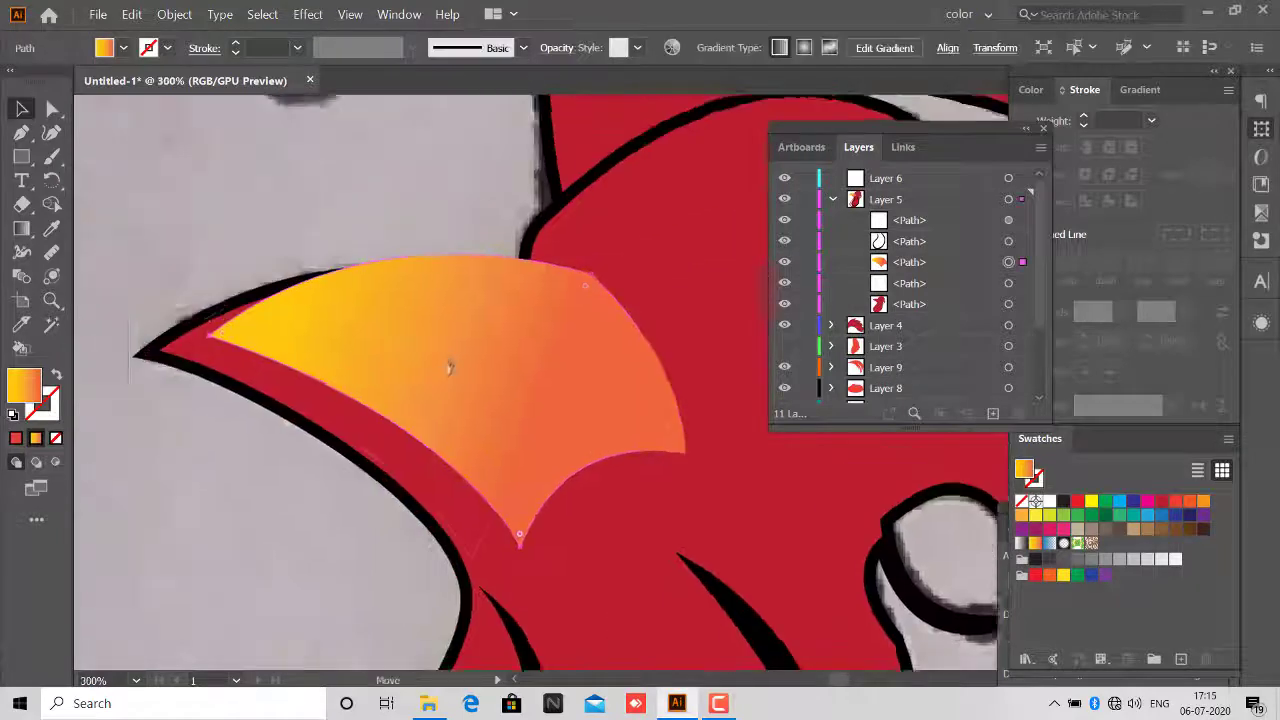
Reposition the beak's left, bottom and top-right anchor points, then deselect.
key("a")
left_click_drag(163, 357, 170, 355)
left_click_drag(515, 548, 469, 551)
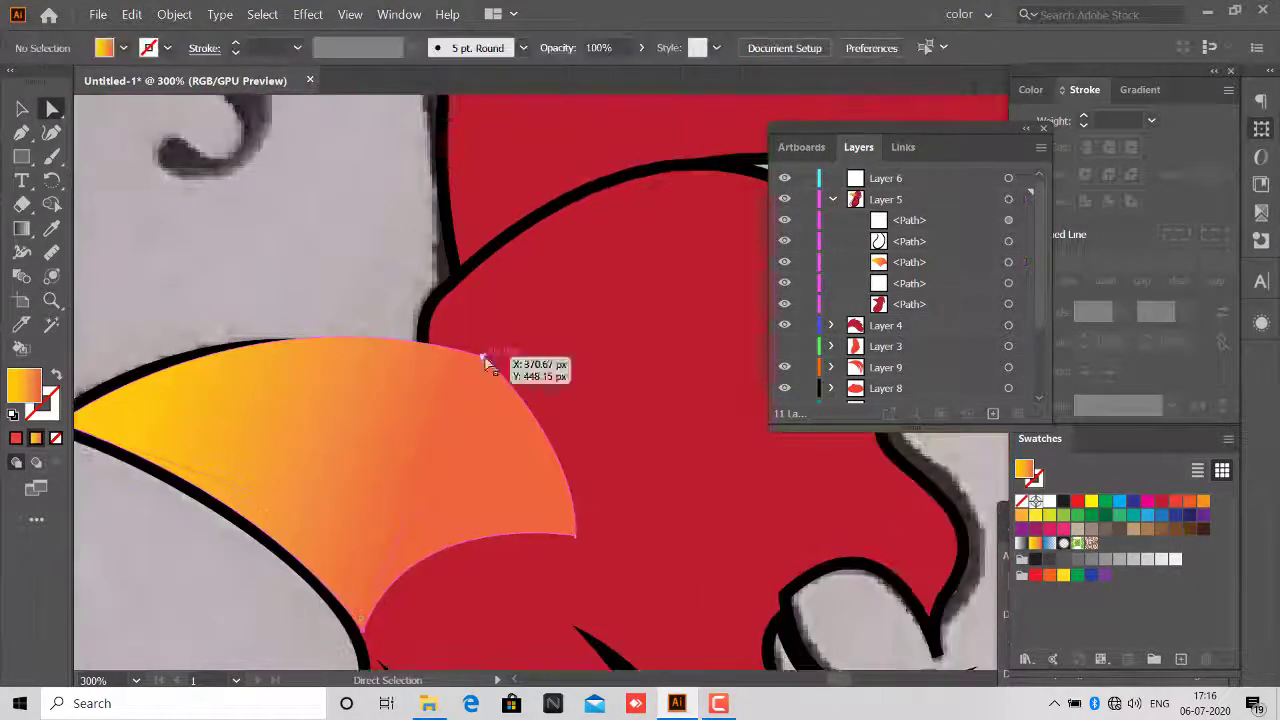
left_click_drag(491, 351, 437, 371)
scroll(495, 424, "down", 2)
key("ctrl+shift+a")
Draw a curved black mouth line across the beak with a tapered stroke.
key("d")
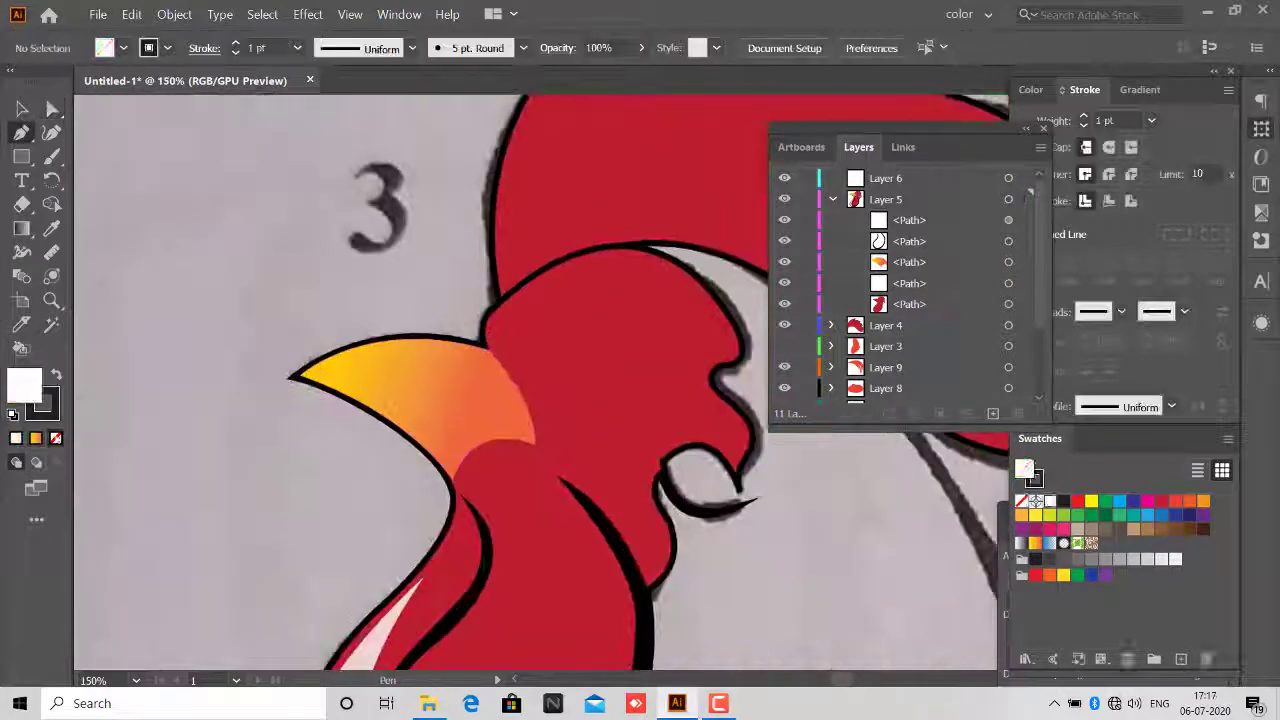
scroll(495, 424, "up", 2)
key("p")
left_click(272, 366)
left_click_drag(620, 418, 720, 512)
key("v")
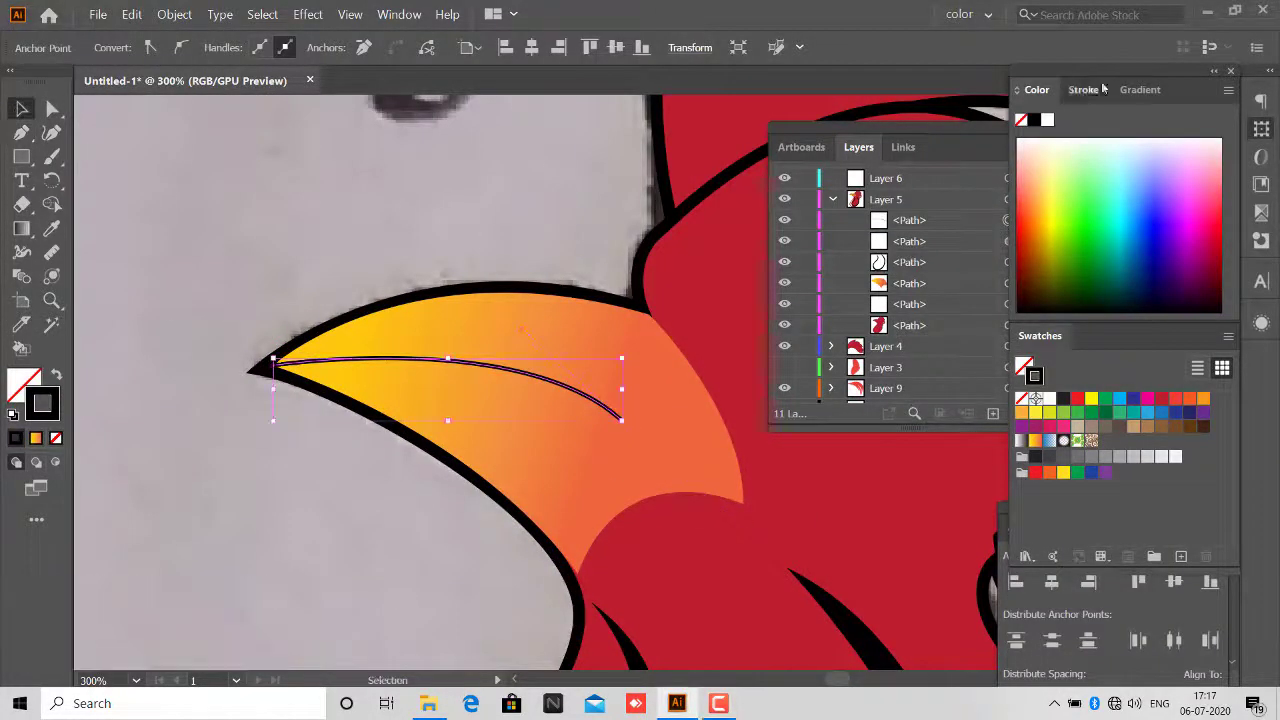
left_click(1084, 89)
Pen-draw a closed teardrop path along the inner wattle curve.
key("ctrl+plus")
key("ctrl+shift+a")
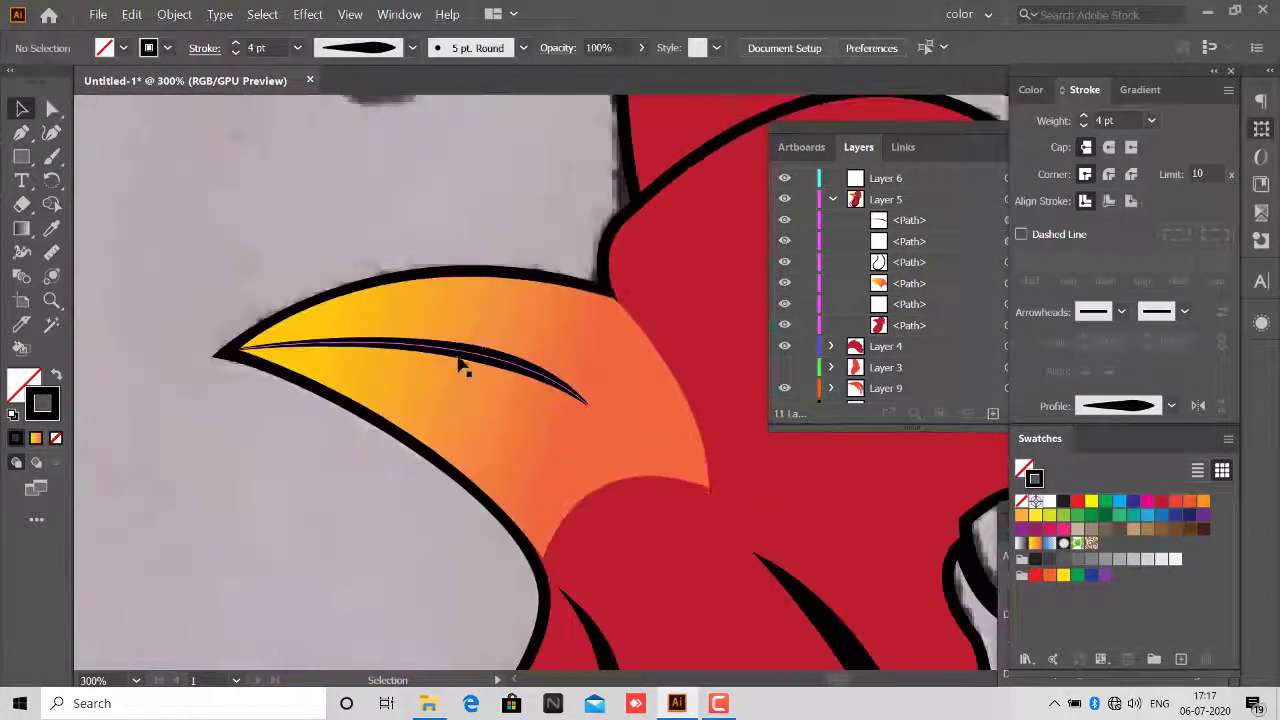
scroll(457, 363, "down", 5)
scroll(477, 323, "down", 5)
key("p")
key("ctrl+plus")
key("ctrl+plus")
key("ctrl+plus")
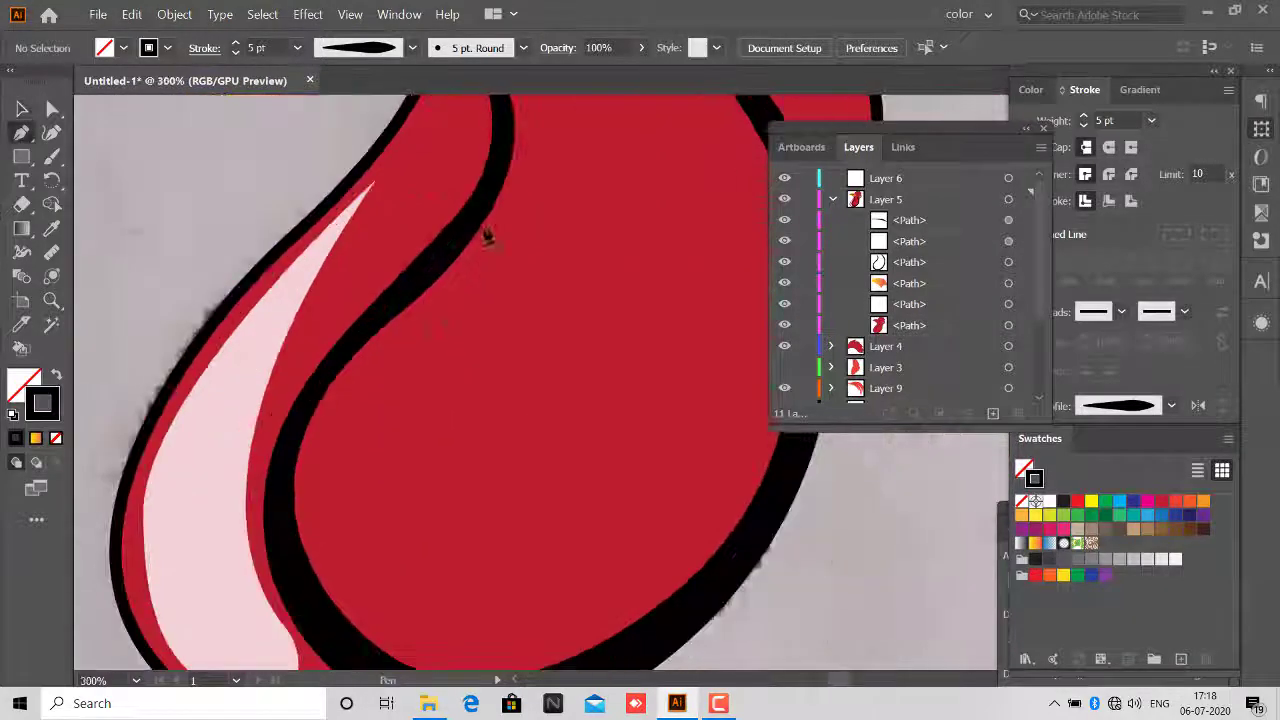
left_click(490, 185)
left_click_drag(393, 601, 436, 585)
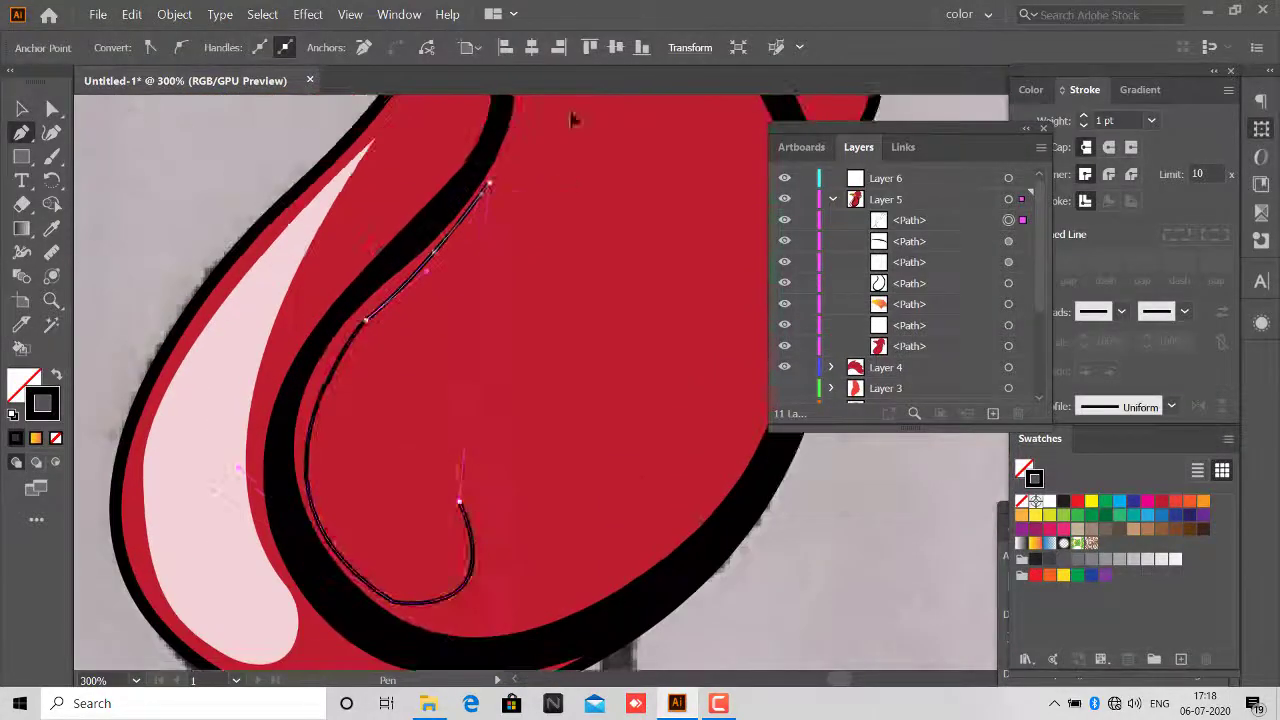
left_click(490, 185)
Swap fill and stroke to give the teardrop a light fill and reshape it.
key("a")
left_click_drag(477, 466, 451, 451)
left_click(57, 371)
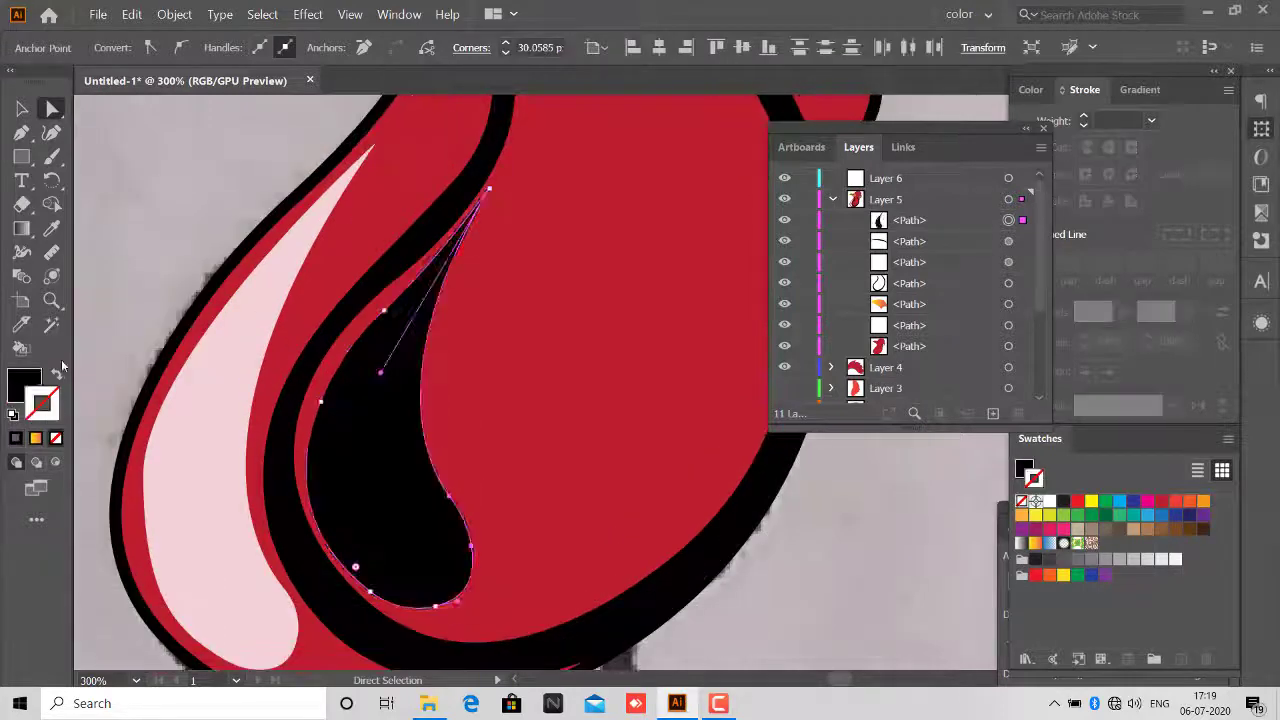
key("ctrl+minus")
Start a new path with four points along the wattle's right edge.
key("p")
left_click(400, 348)
left_click(490, 440)
left_click(460, 532)
left_click(428, 628)
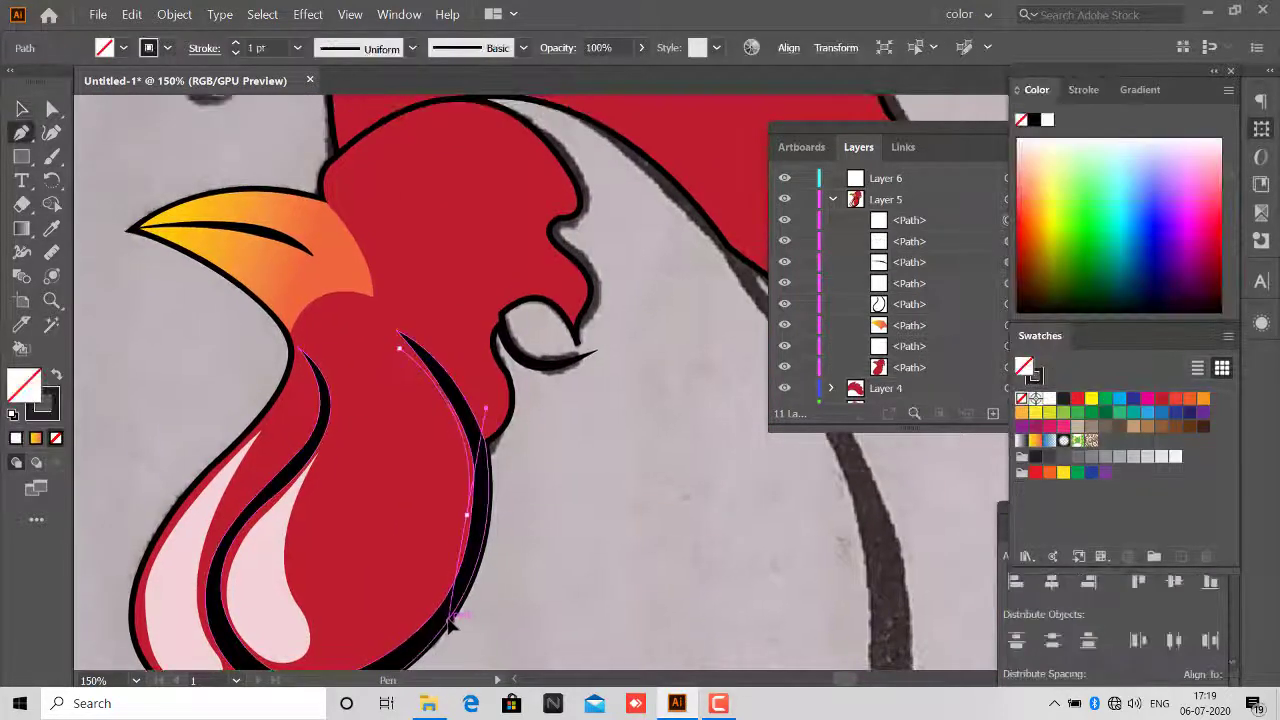
scroll(400, 614, "down", 2)
key("ctrl+plus")
key("ctrl+minus")
key("ctrl+minus")
key("ctrl+minus")
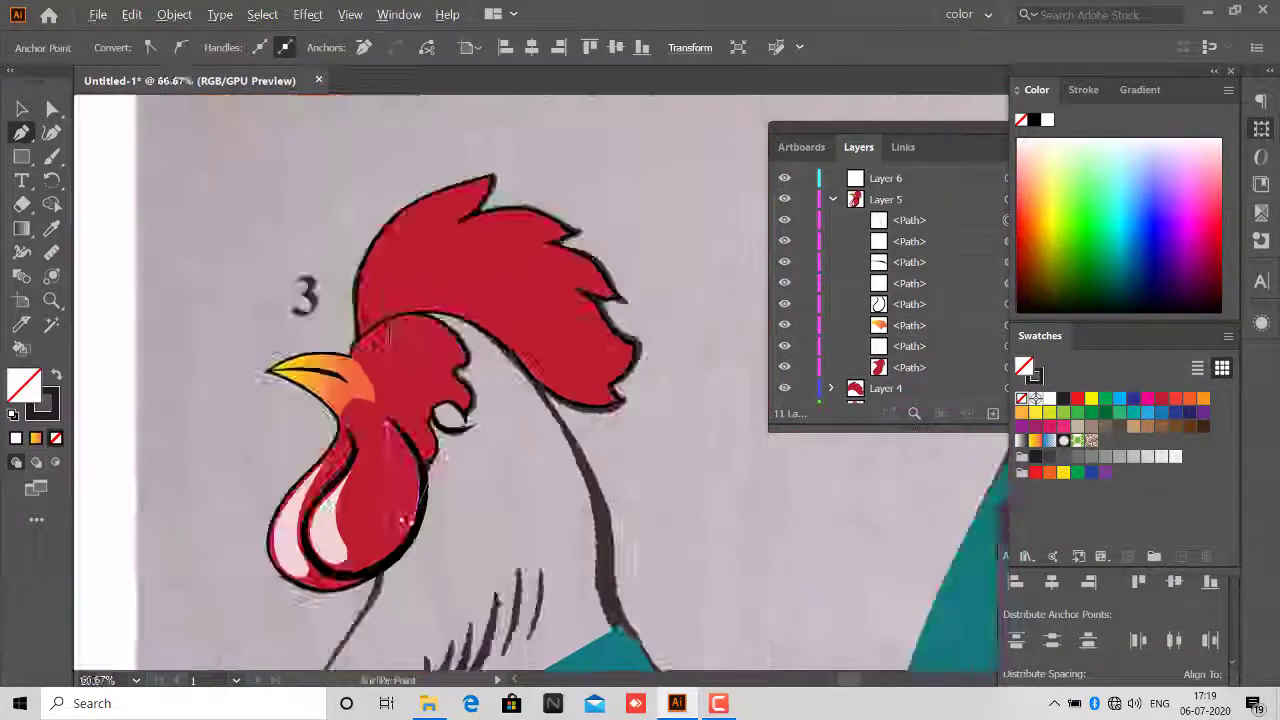
key("ctrl+plus")
key("ctrl+plus")
key("ctrl+minus")
Draw the first leaf-shaped, black-outlined feather strands over the upper neck hackles.
key("v")
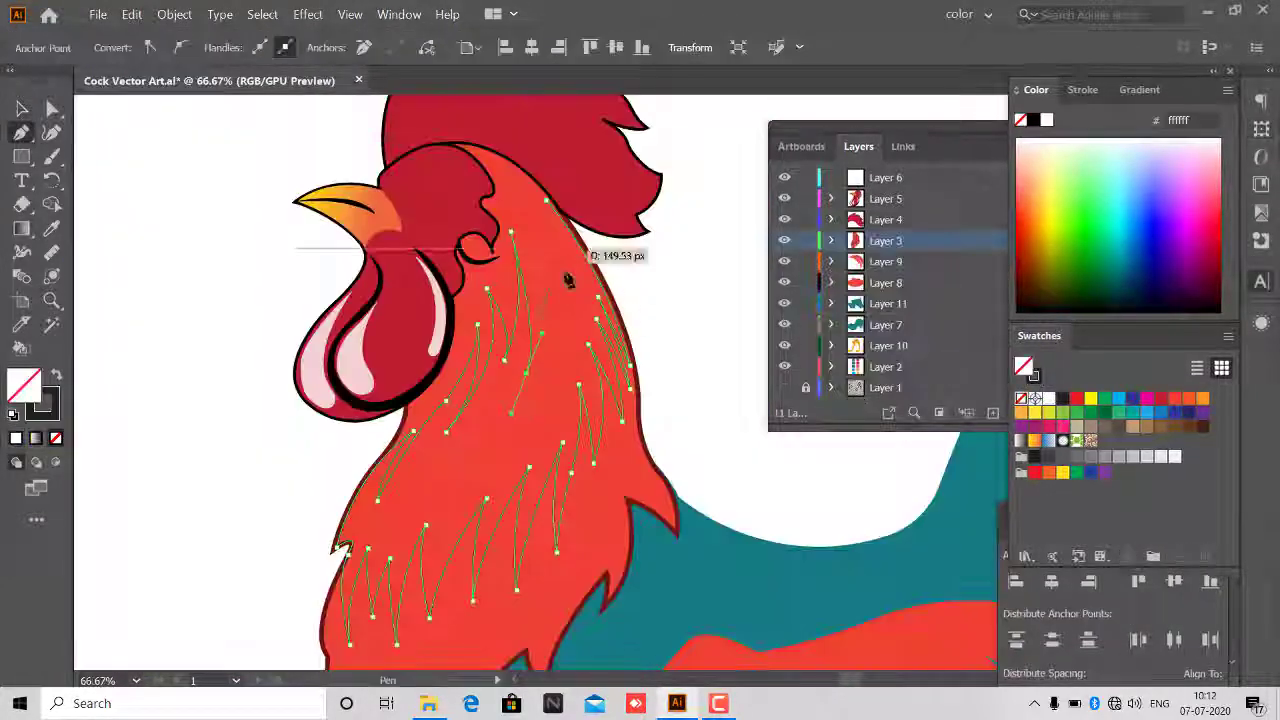
key("ctrl+minus")
key("ctrl+minus")
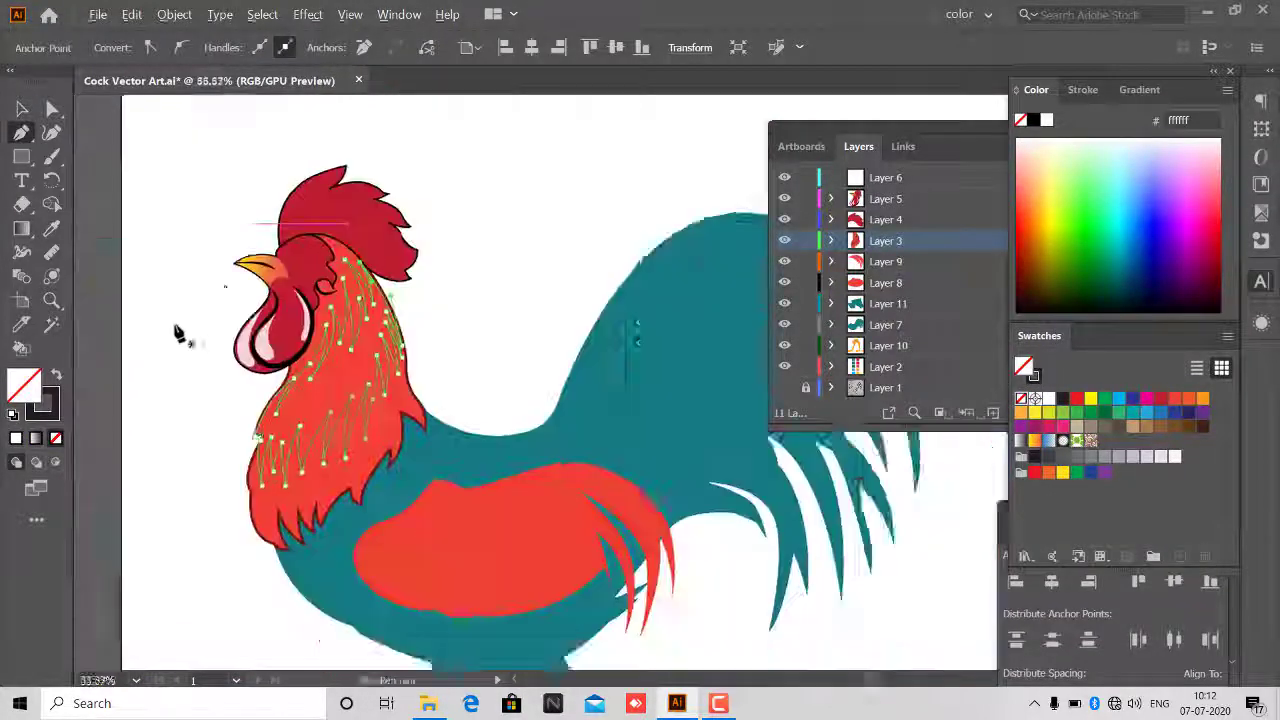
key("v")
key("ctrl+shift+a")
key("ctrl+plus")
left_click(22, 132)
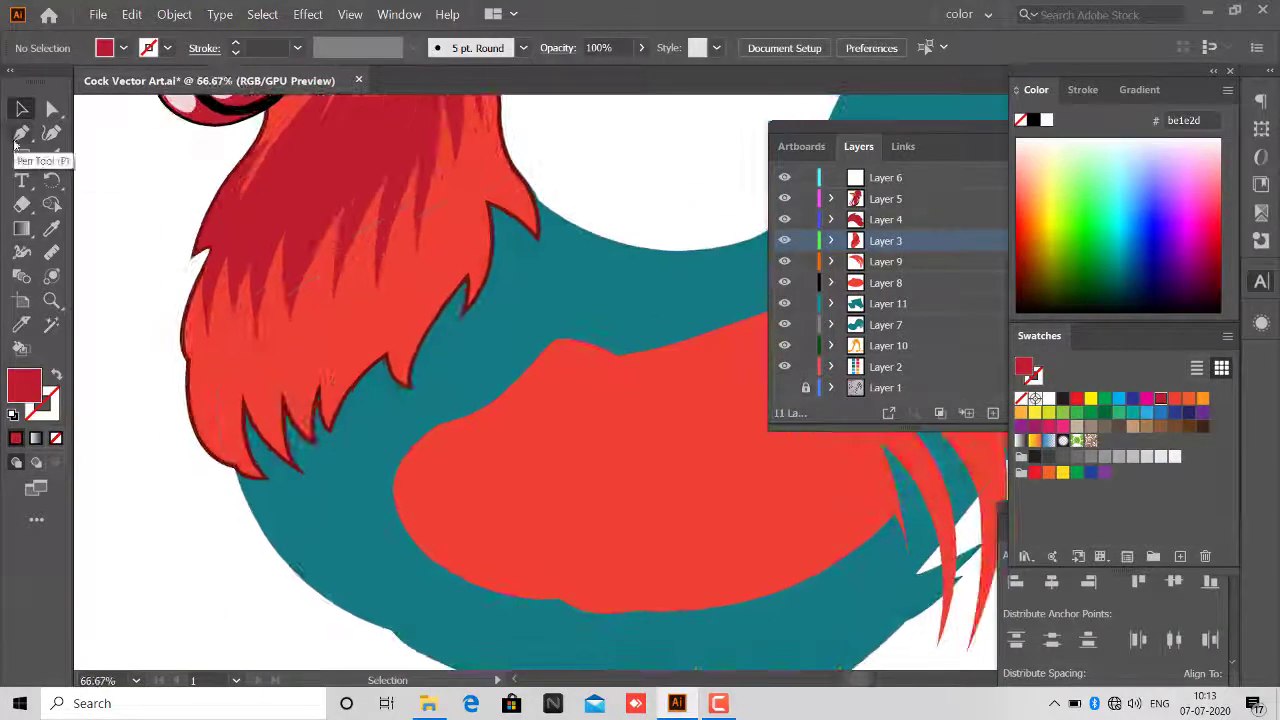
key("ctrl+plus")
left_click_drag(268, 278, 280, 342)
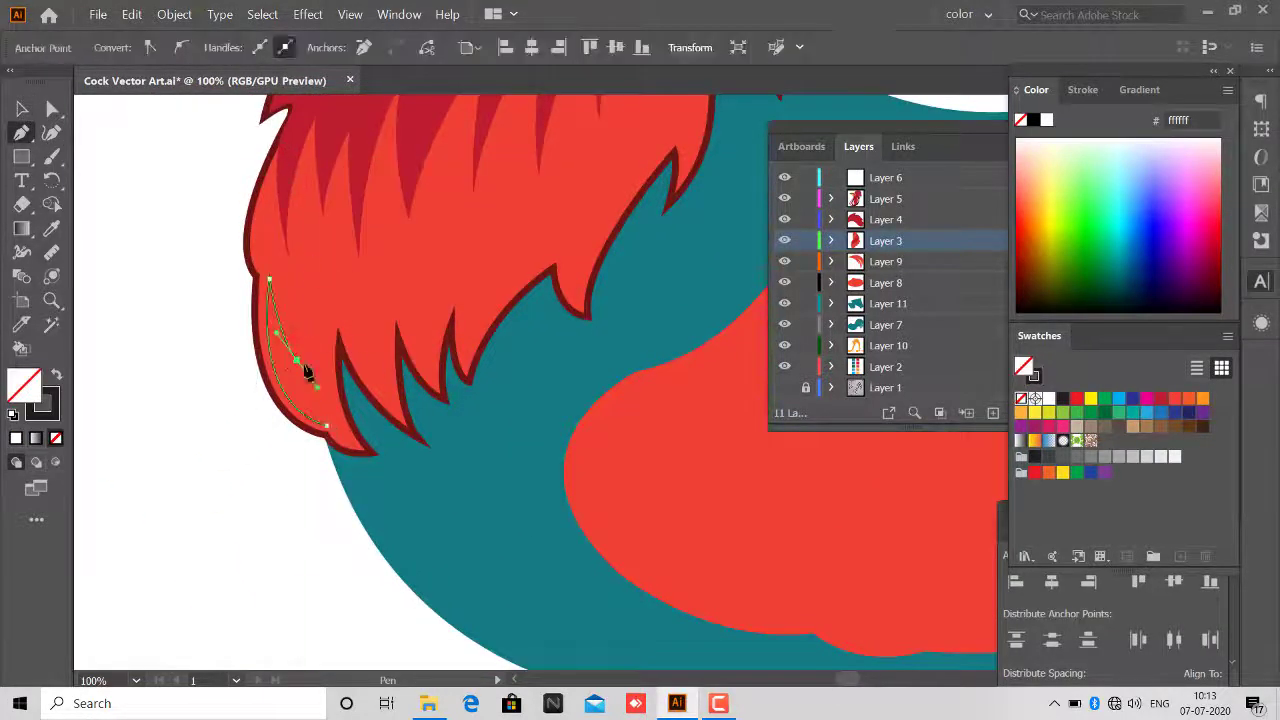
left_click_drag(315, 273, 308, 378)
left_click(315, 273)
left_click(320, 326)
mouse_move(373, 472)
left_mouse_down()
mouse_move(365, 318)
mouse_move(368, 478)
left_mouse_up()
Add more curved feather strands across the middle and lower neck.
left_click(320, 326)
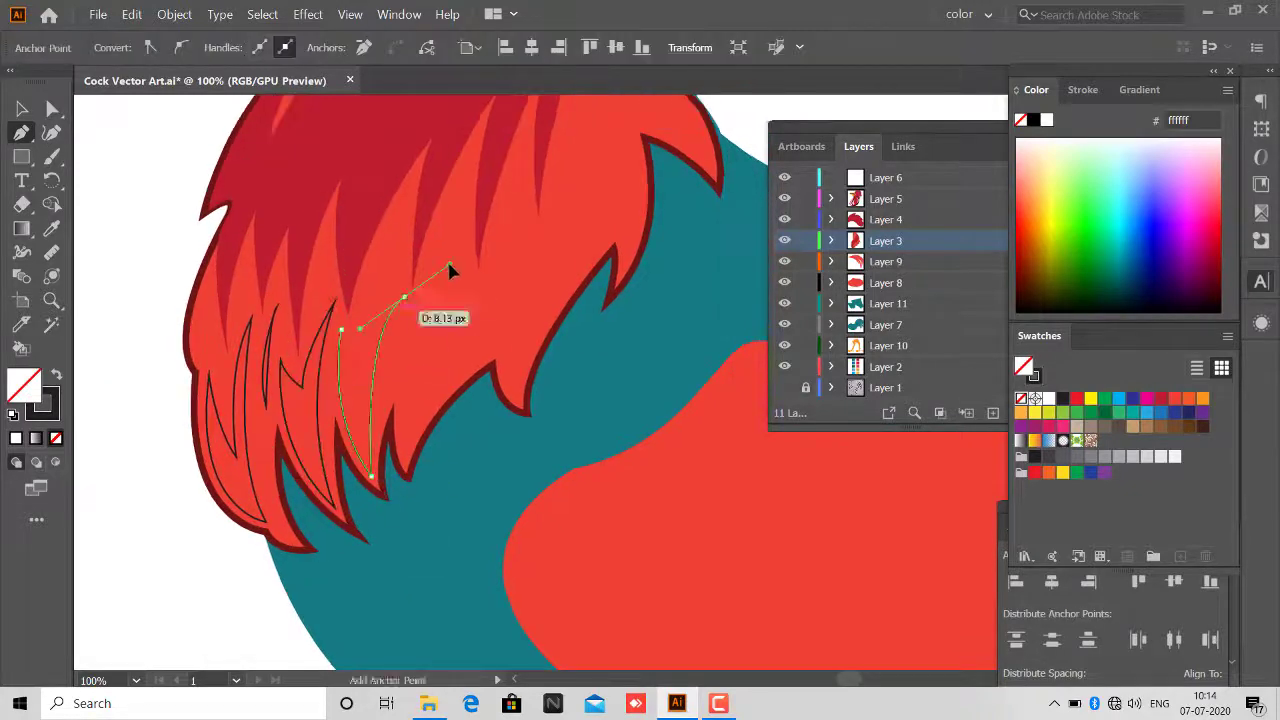
left_click(411, 290)
left_click_drag(385, 400, 411, 290)
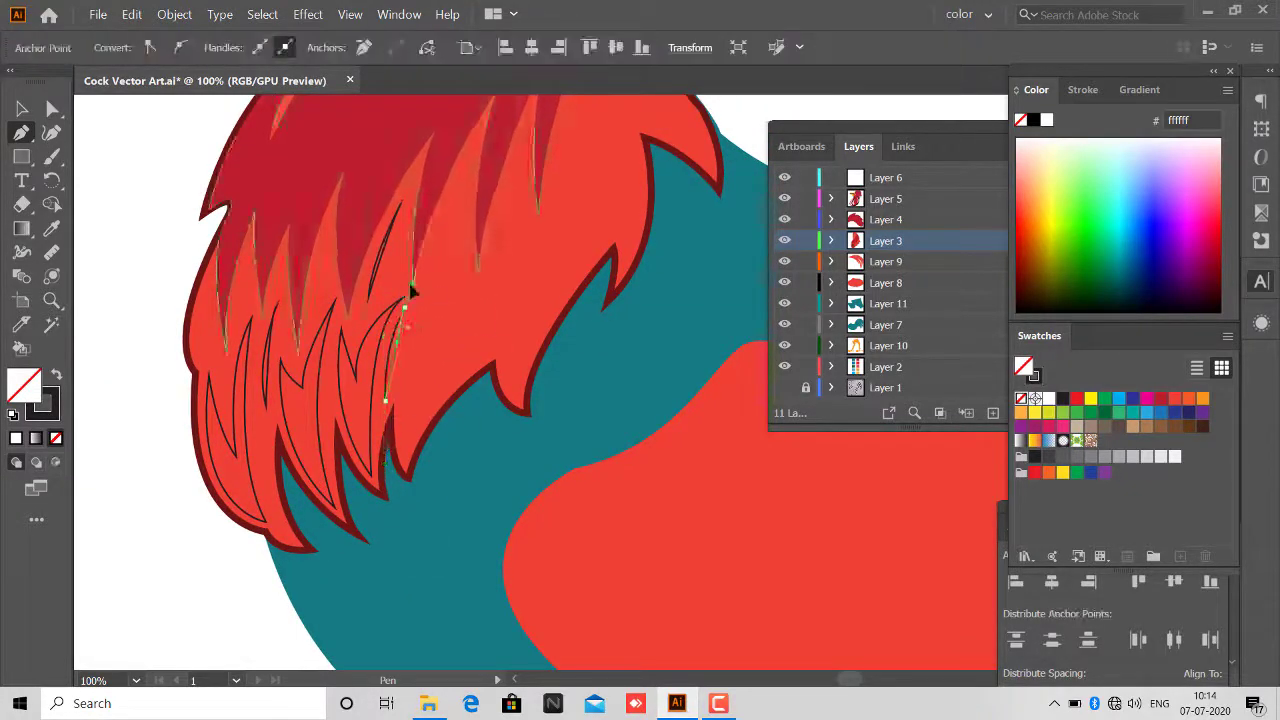
left_click(497, 326)
left_click(409, 457)
left_click_drag(401, 400, 434, 286)
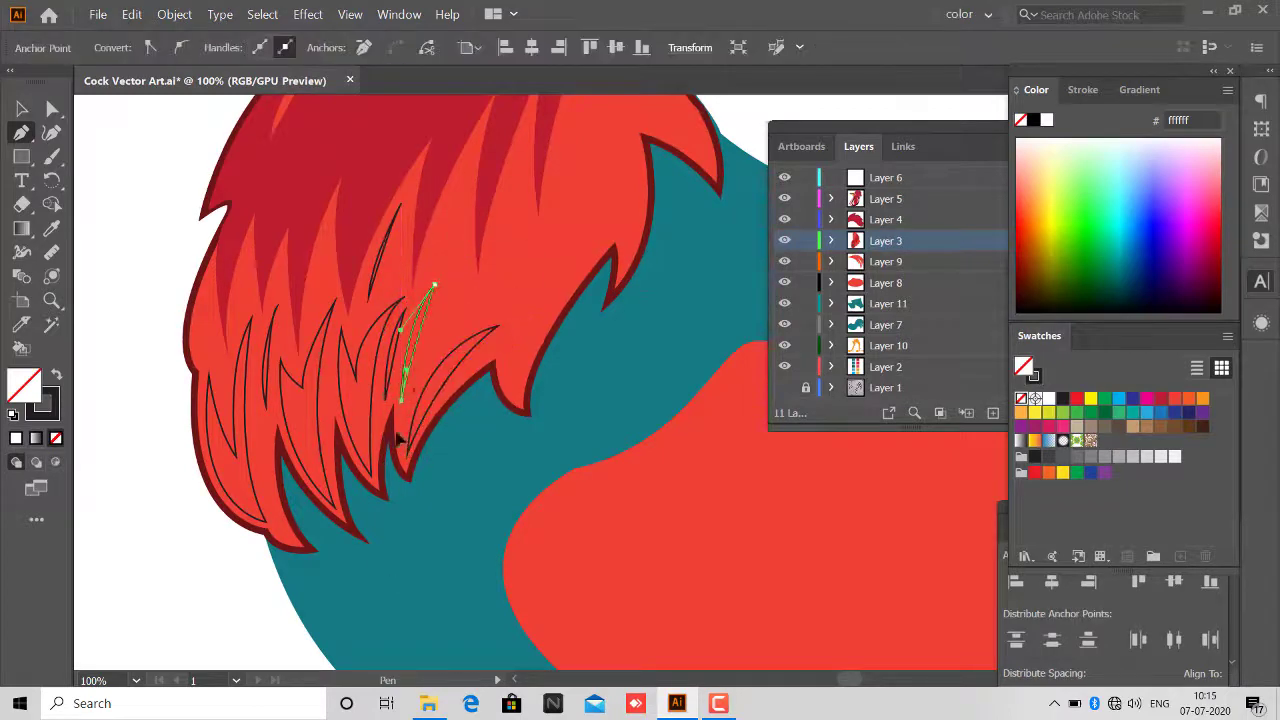
left_click(520, 388)
scroll(523, 388, "up", 5)
left_click_drag(607, 460, 704, 323)
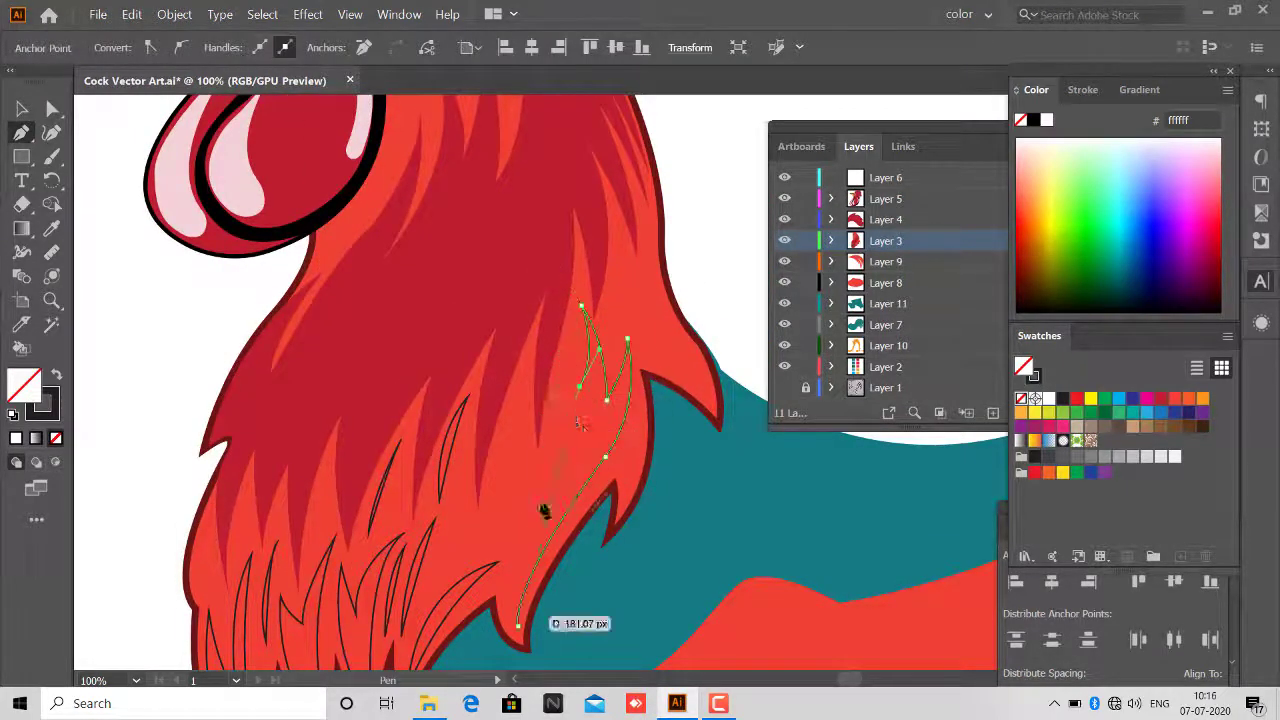
scroll(529, 570, "down", 3)
Draw the last neck strands, view the whole rooster, and lock Layer 9.
key("ctrl+plus")
left_click(458, 290)
left_click_drag(409, 557, 414, 566)
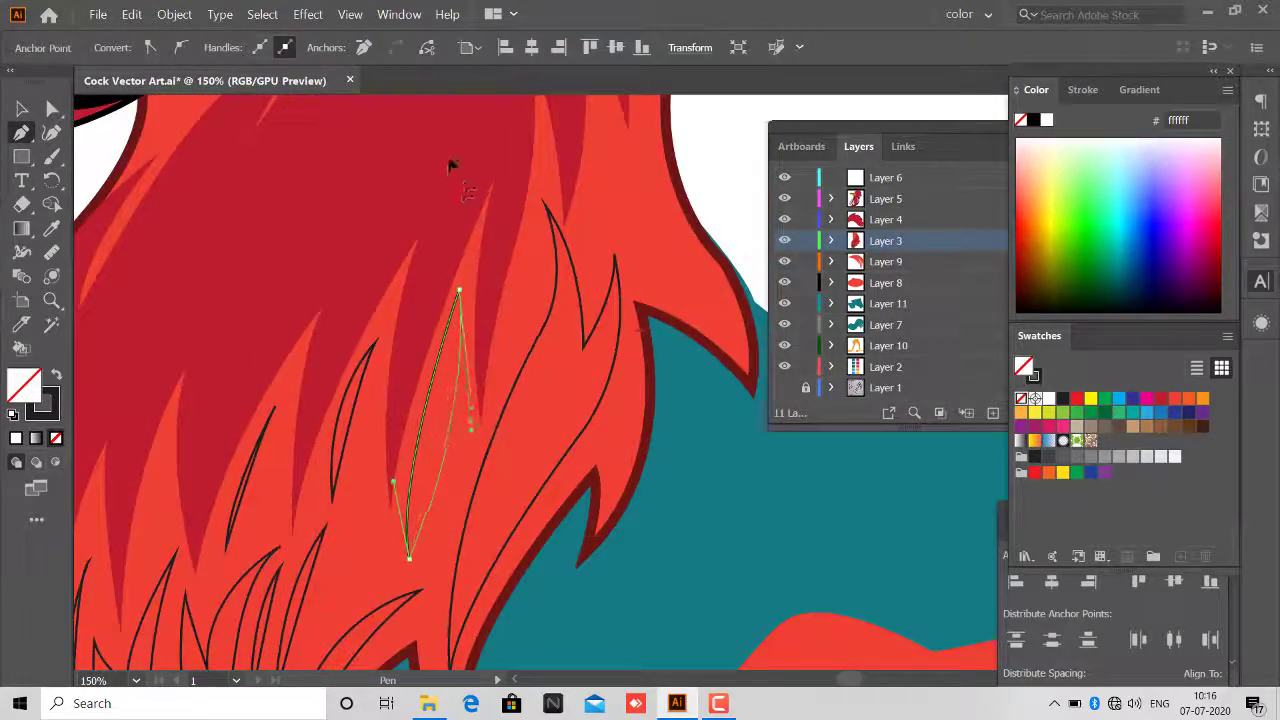
key("ctrl+minus")
key("ctrl+minus")
key("ctrl+plus")
key("ctrl+plus")
left_click(512, 282)
left_click_drag(418, 439, 420, 442)
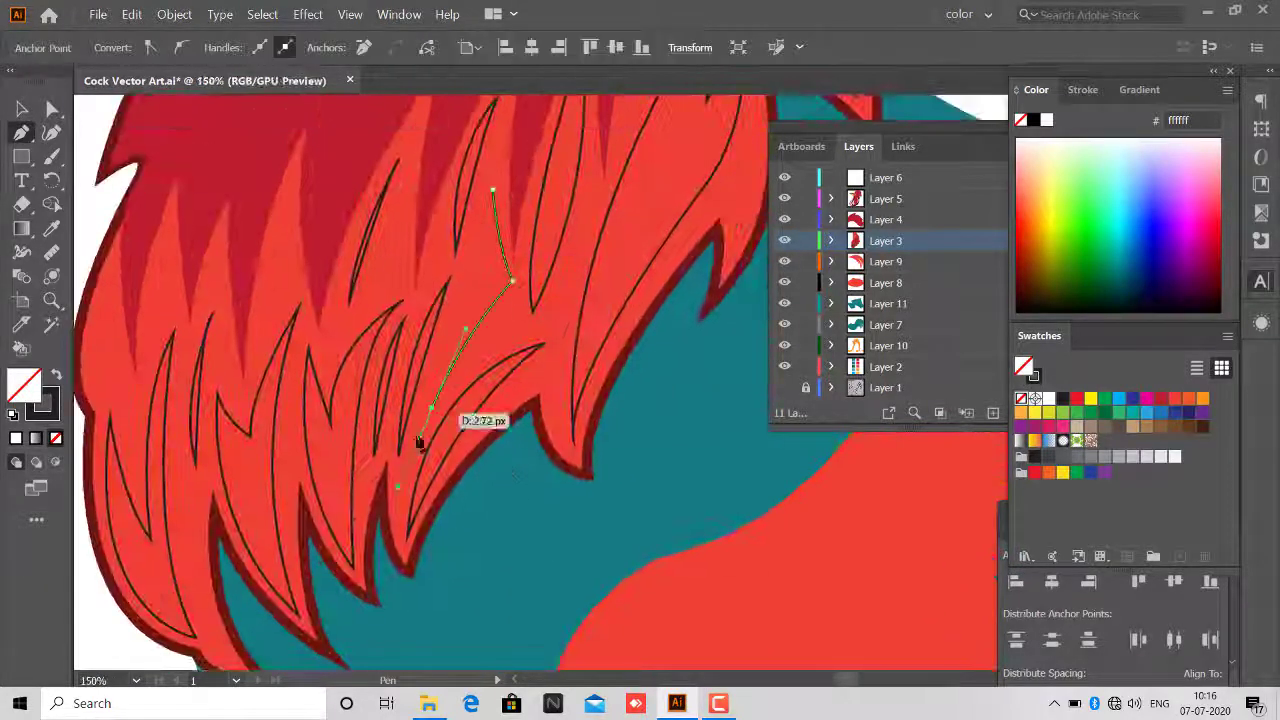
key("v")
key("ctrl+minus")
key("ctrl+minus")
key("ctrl+minus")
left_click(830, 240)
Lock Layer 8, deselect everything, and scroll to bring the wing into view.
left_click_drag(805, 266, 803, 293)
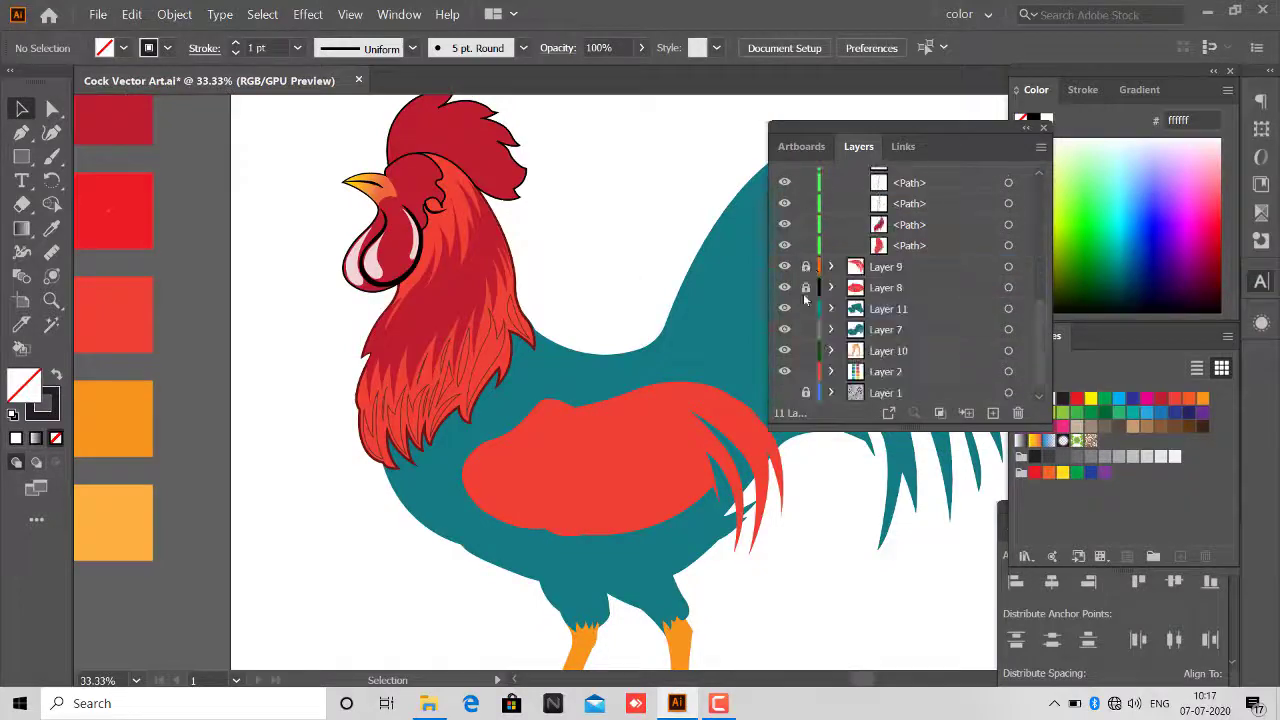
left_click(22, 108)
key("ctrl+shift+a")
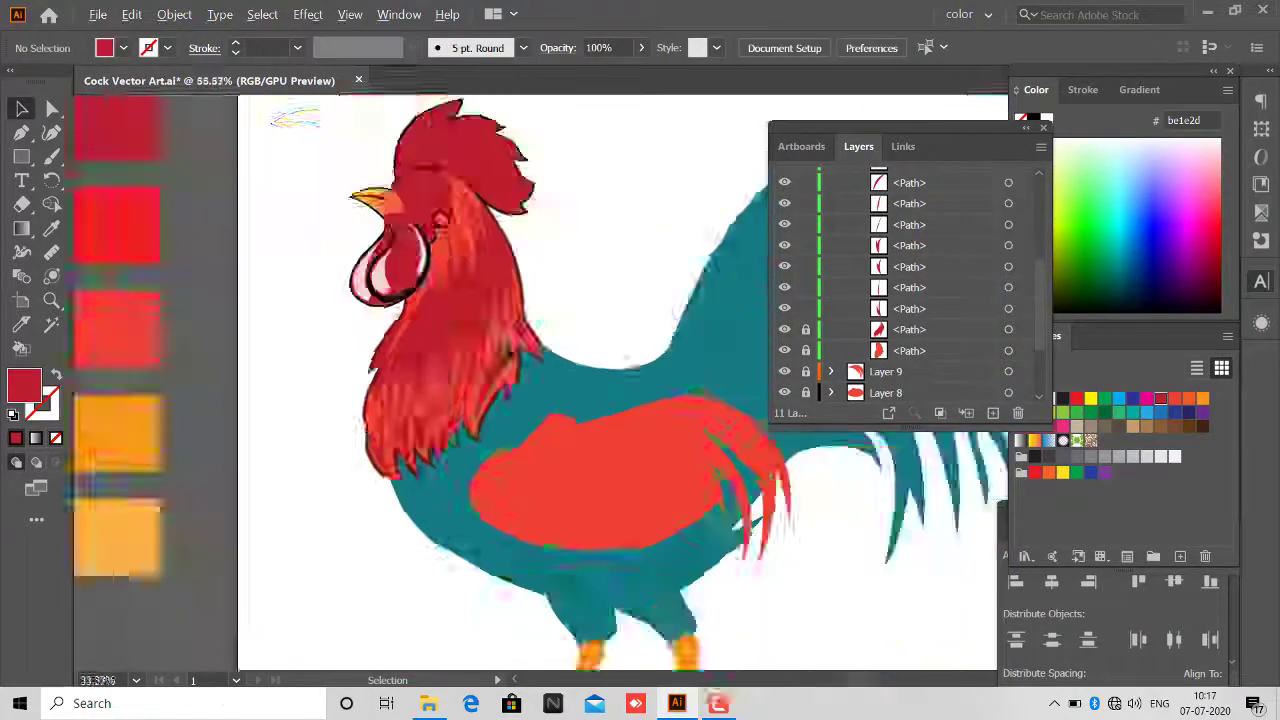
scroll(437, 357, "up", 2)
scroll(437, 357, "down", 3)
scroll(437, 357, "up", 5)
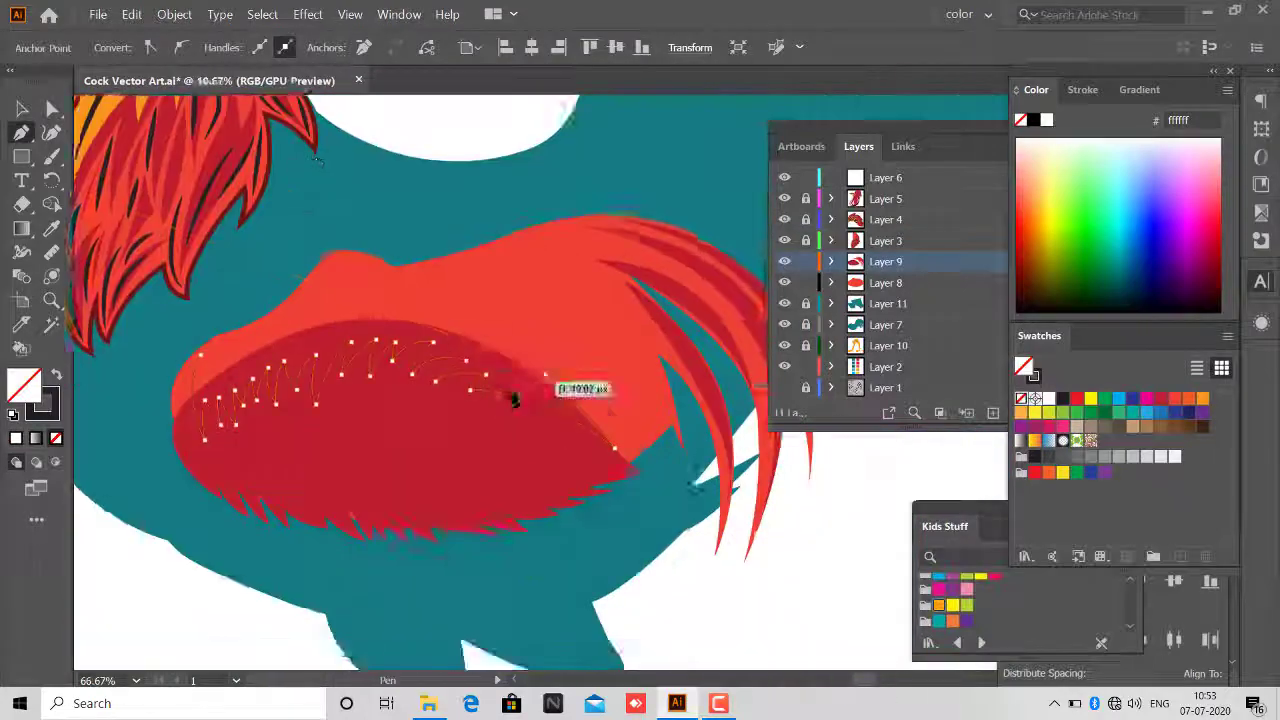
scroll(527, 383, "up", 1)
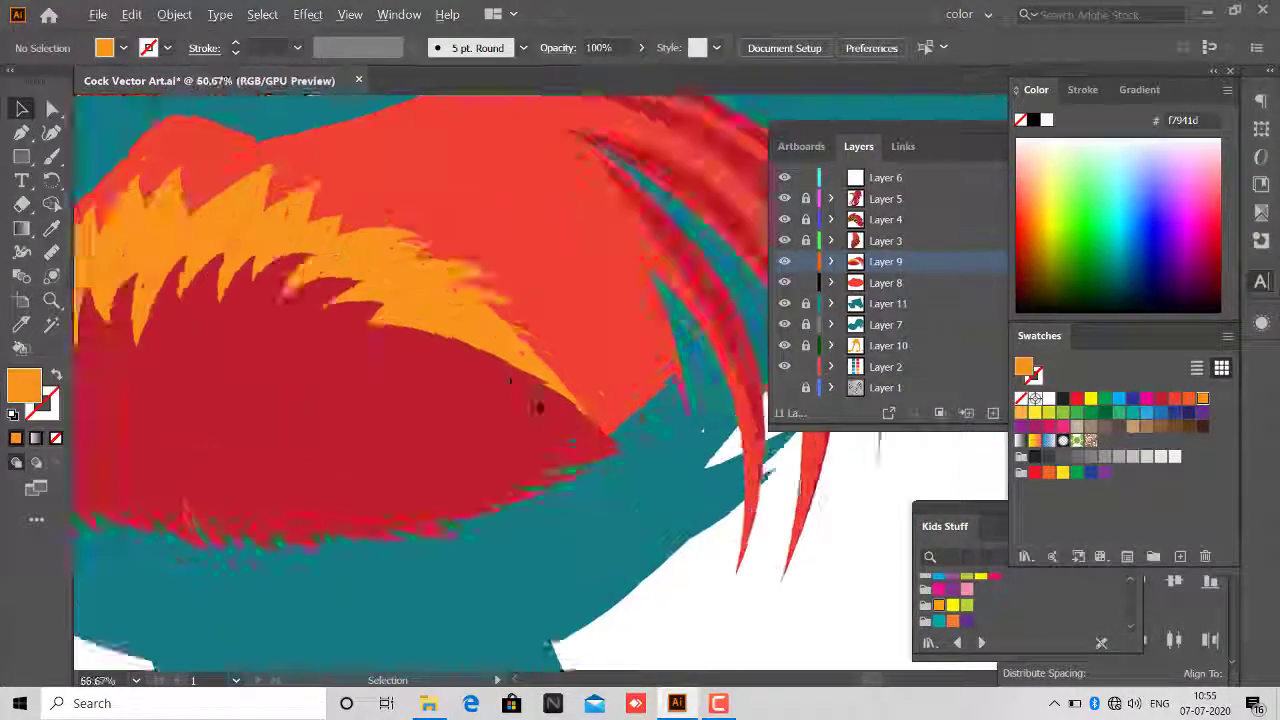
Select the wing shape on Layer 8 and draw a curved strand beside it.
left_click(571, 300)
scroll(585, 316, "down", 2)
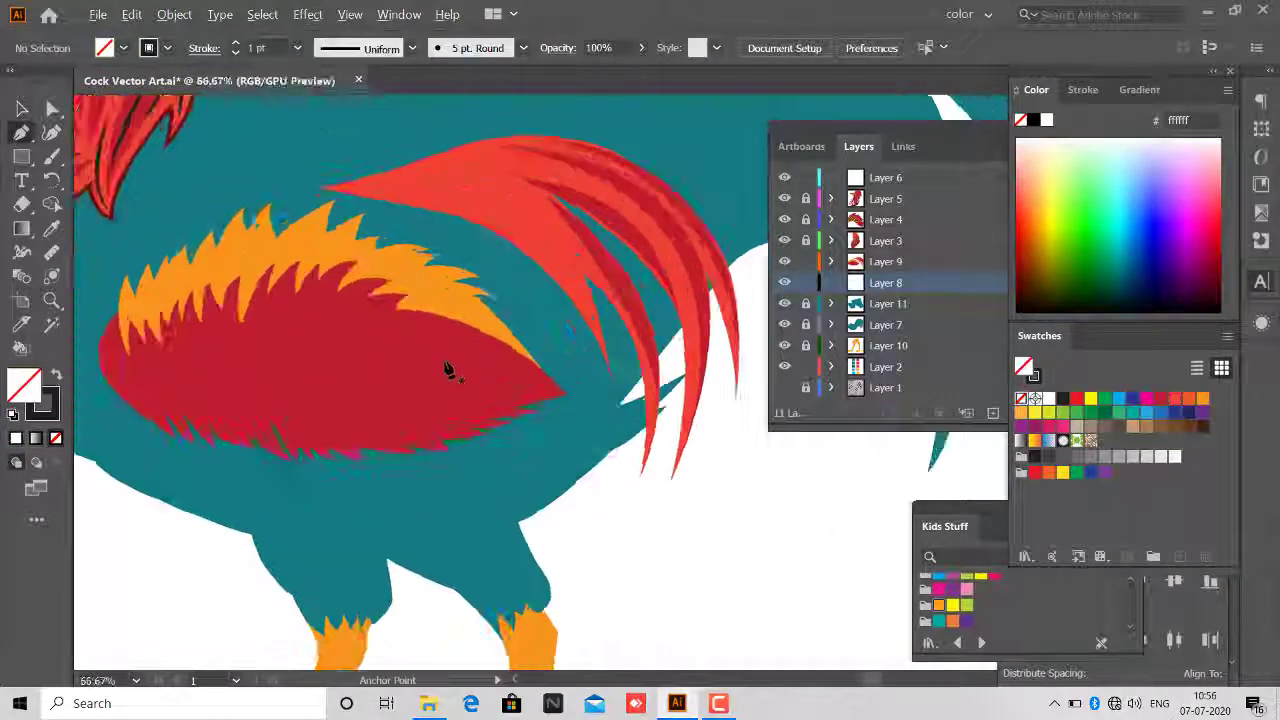
scroll(448, 370, "down", 1)
left_click_drag(570, 420, 585, 557)
left_click_drag(455, 255, 459, 259)
scroll(455, 258, "up", 2)
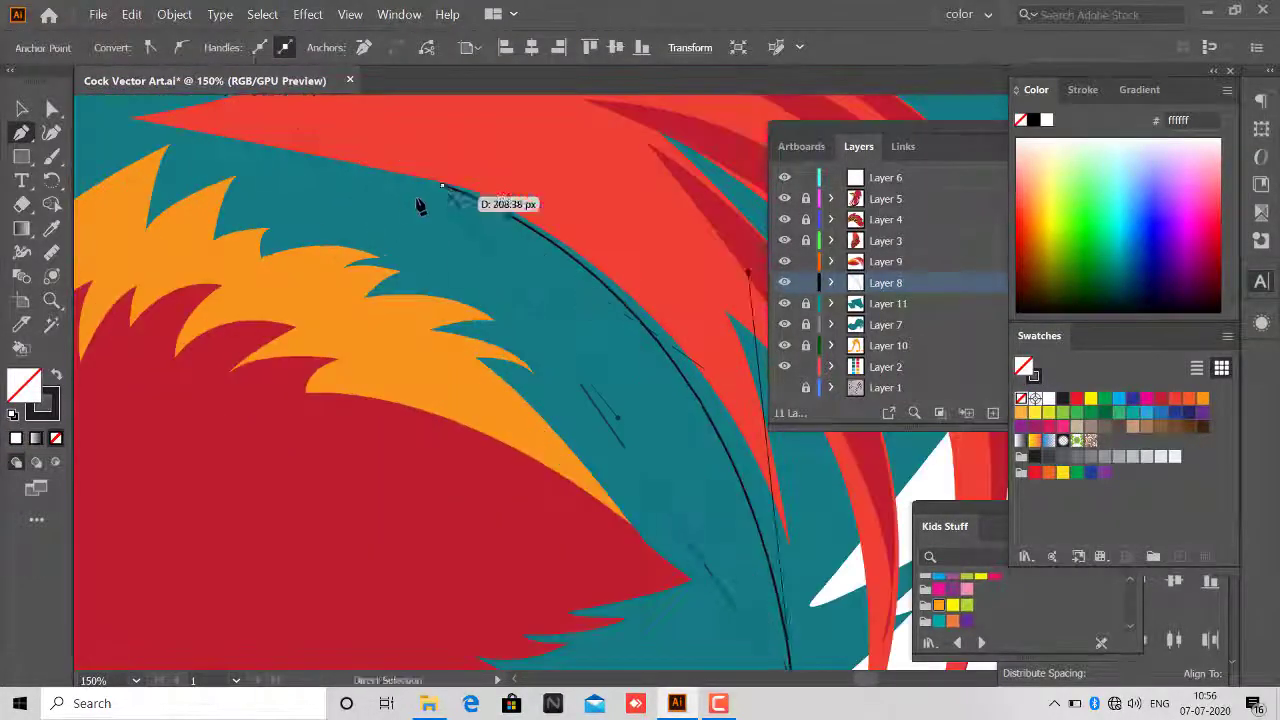
scroll(428, 200, "down", 3)
scroll(400, 214, "up", 2)
Reshape the strand's curves along the crimson wing patch, then deselect it.
scroll(368, 207, "down", 1)
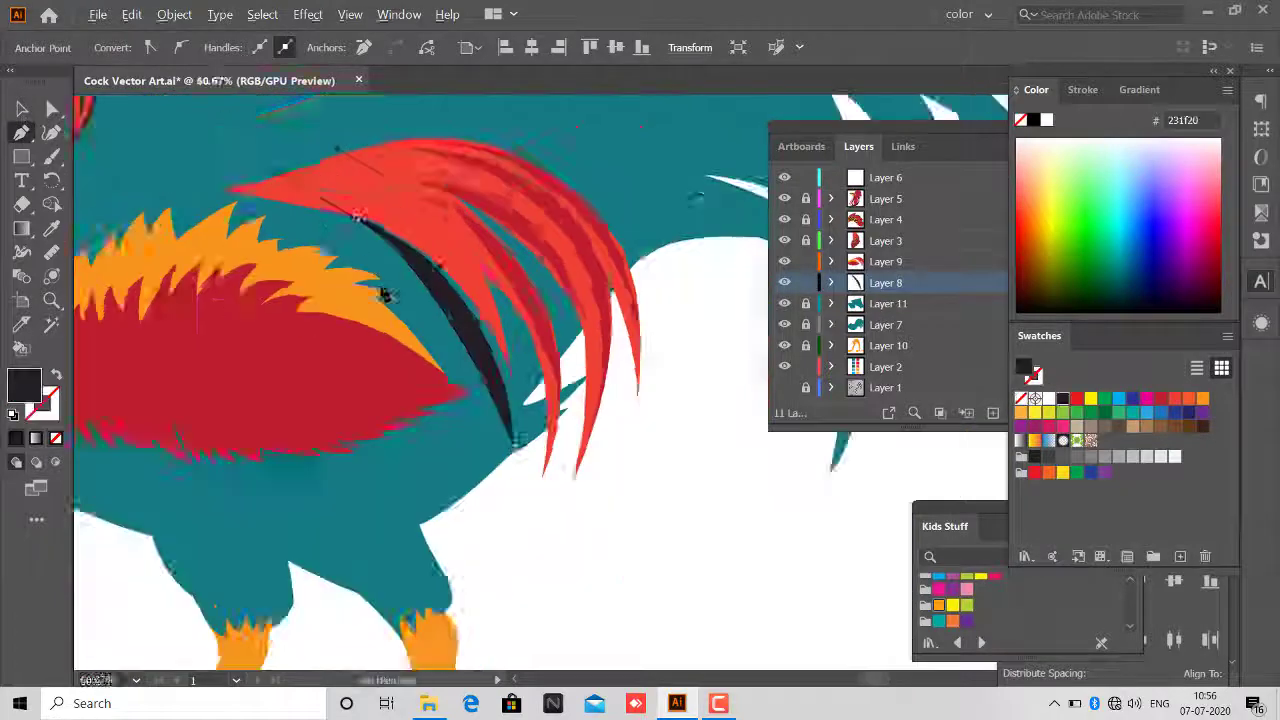
scroll(368, 207, "down", 1)
left_click_drag(368, 207, 392, 200)
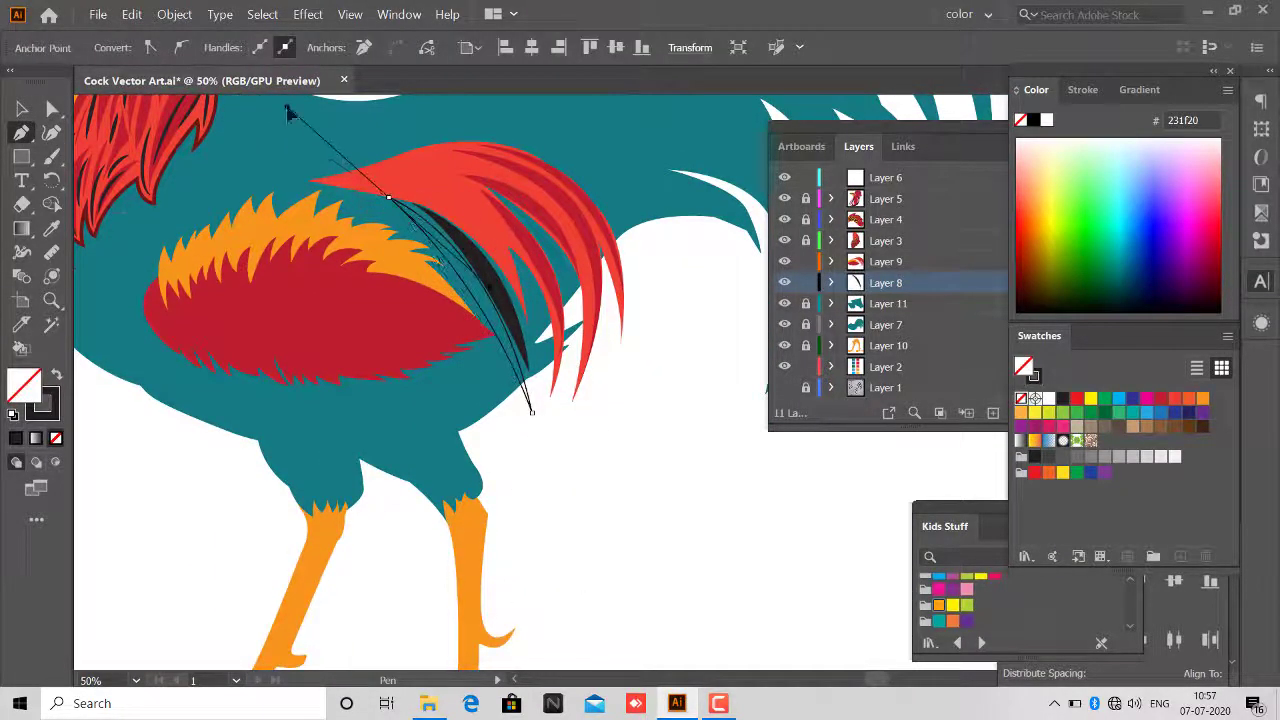
scroll(288, 113, "up", 1)
scroll(557, 371, "down", 1)
mouse_move(288, 113)
left_mouse_down()
mouse_move(476, 320)
mouse_move(458, 272)
left_mouse_up()
left_click(20, 110)
scroll(511, 318, "up", 1)
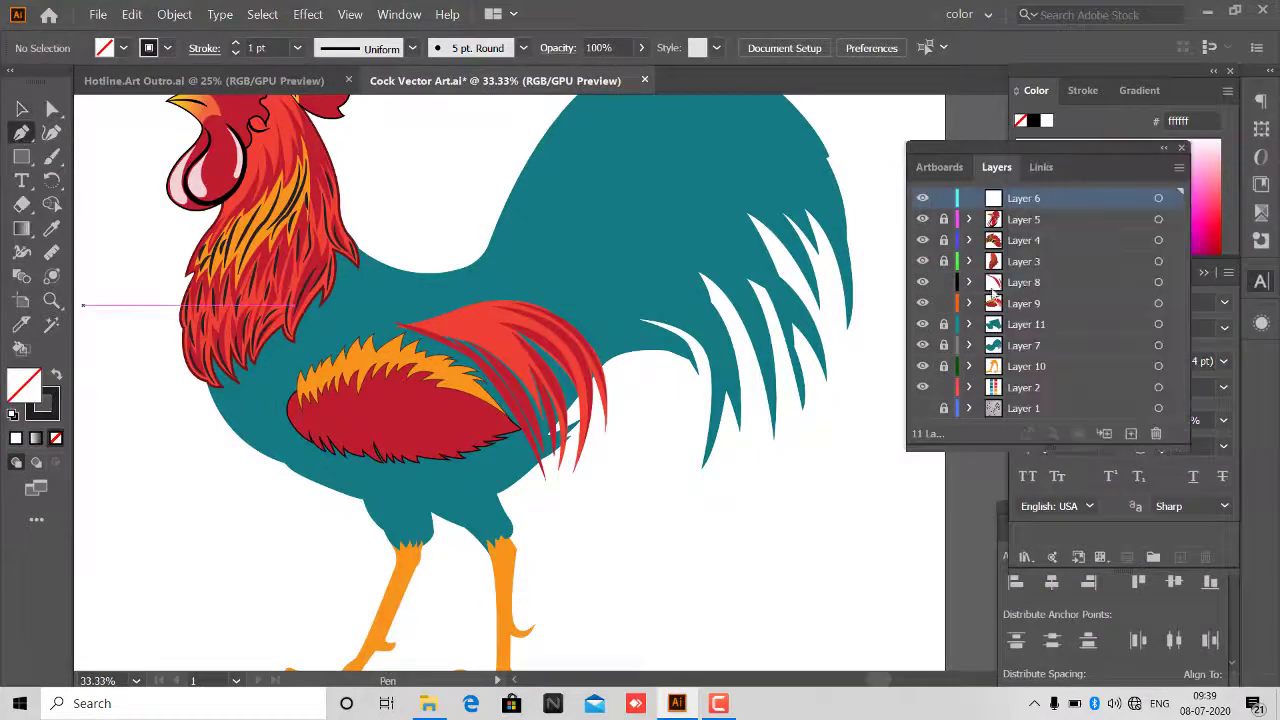
With no fill, draw a curved strand over the red tail coverts.
key("ctrl+plus")
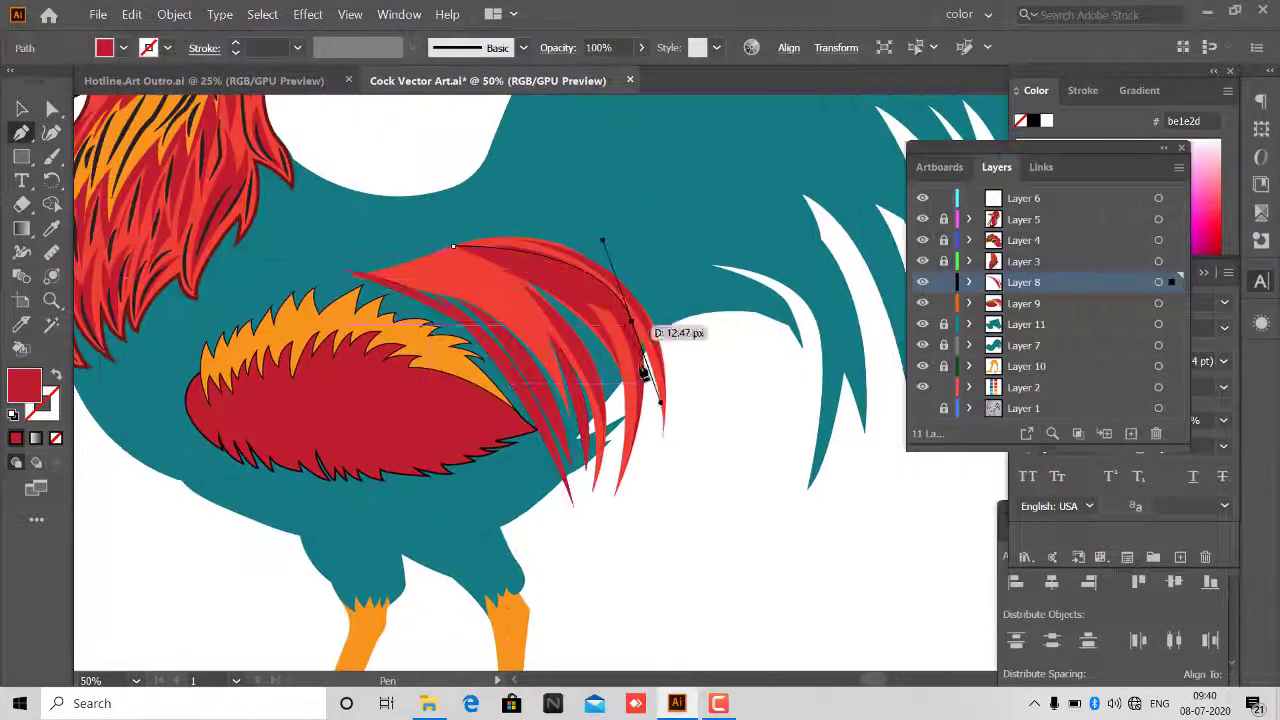
left_click(56, 437)
left_click(419, 270)
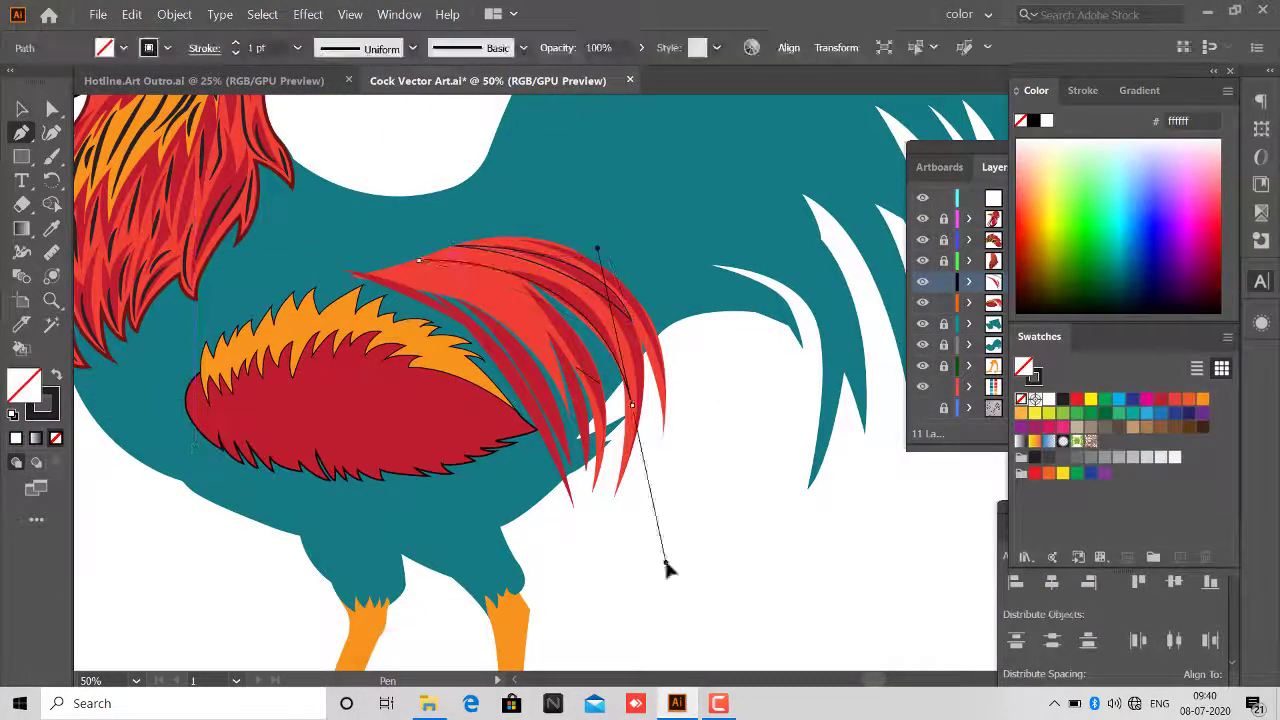
left_click_drag(604, 466, 617, 636)
scroll(617, 636, "left", 3)
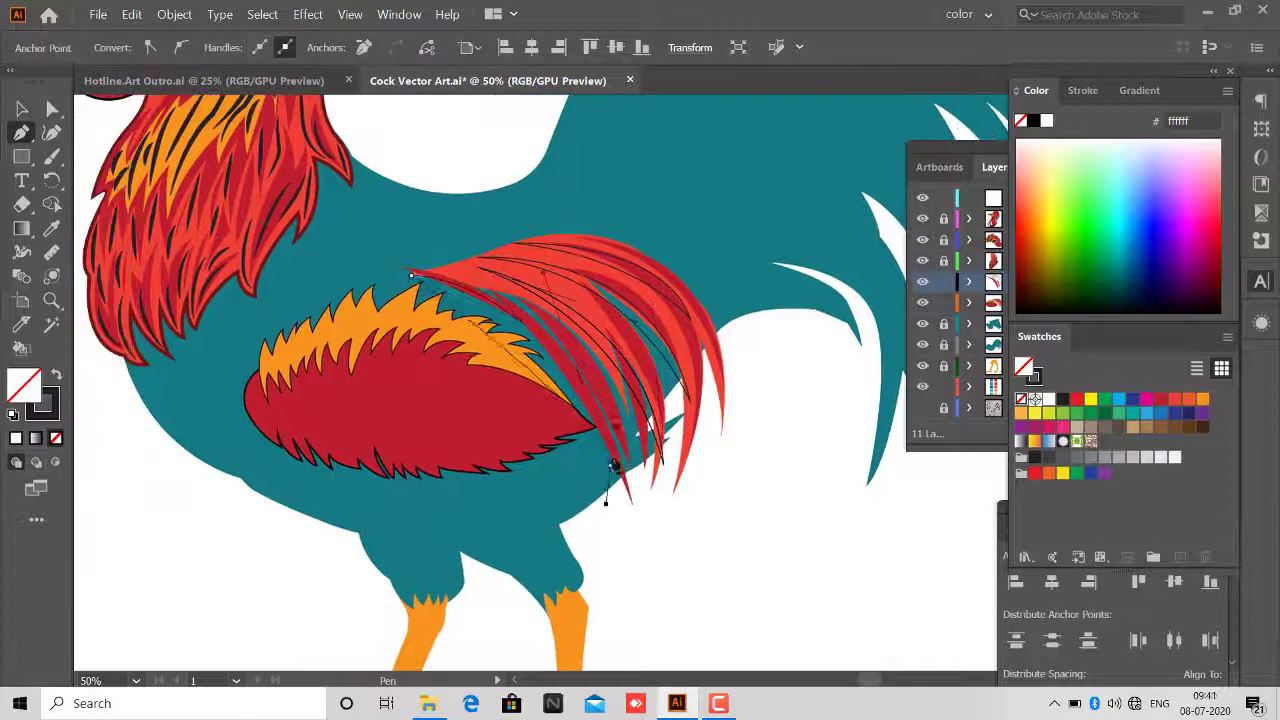
key("ctrl+plus")
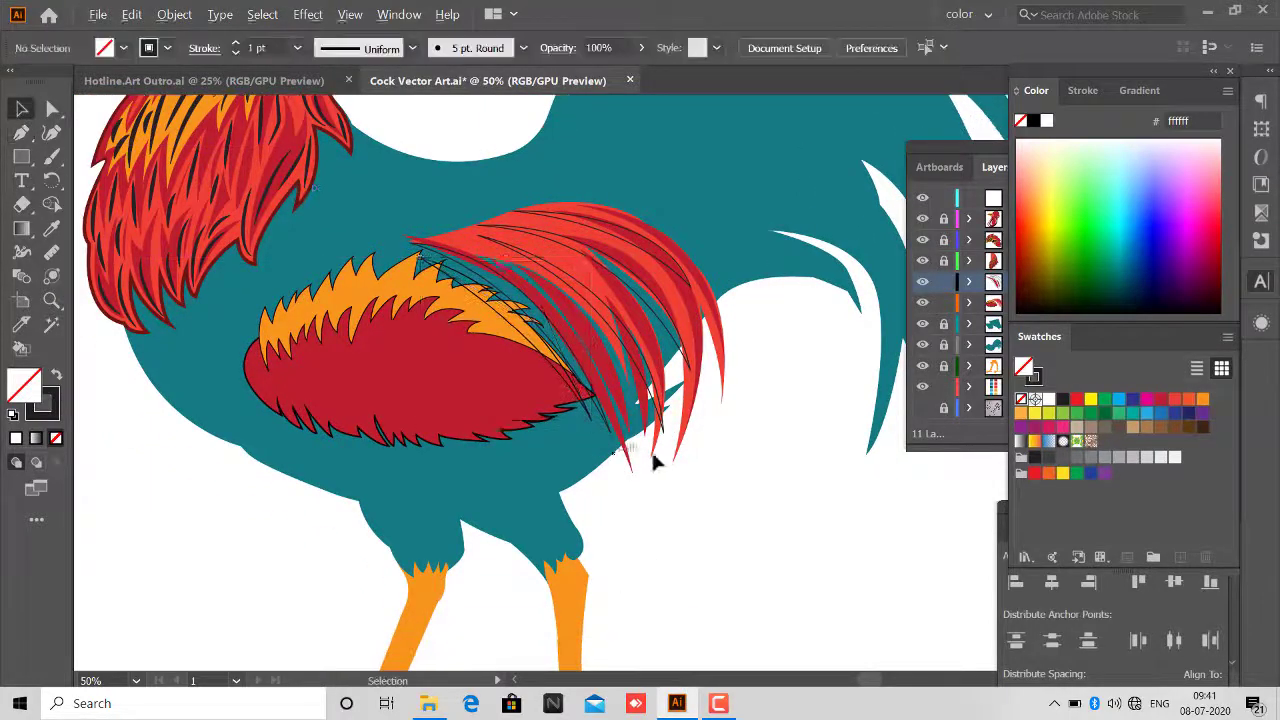
key("ctrl+plus")
Swap fill and stroke so the covert strands become solid orange streaks.
key("shift+x")
key("ctrl+minus")
key("ctrl+minus")
key("ctrl+minus")
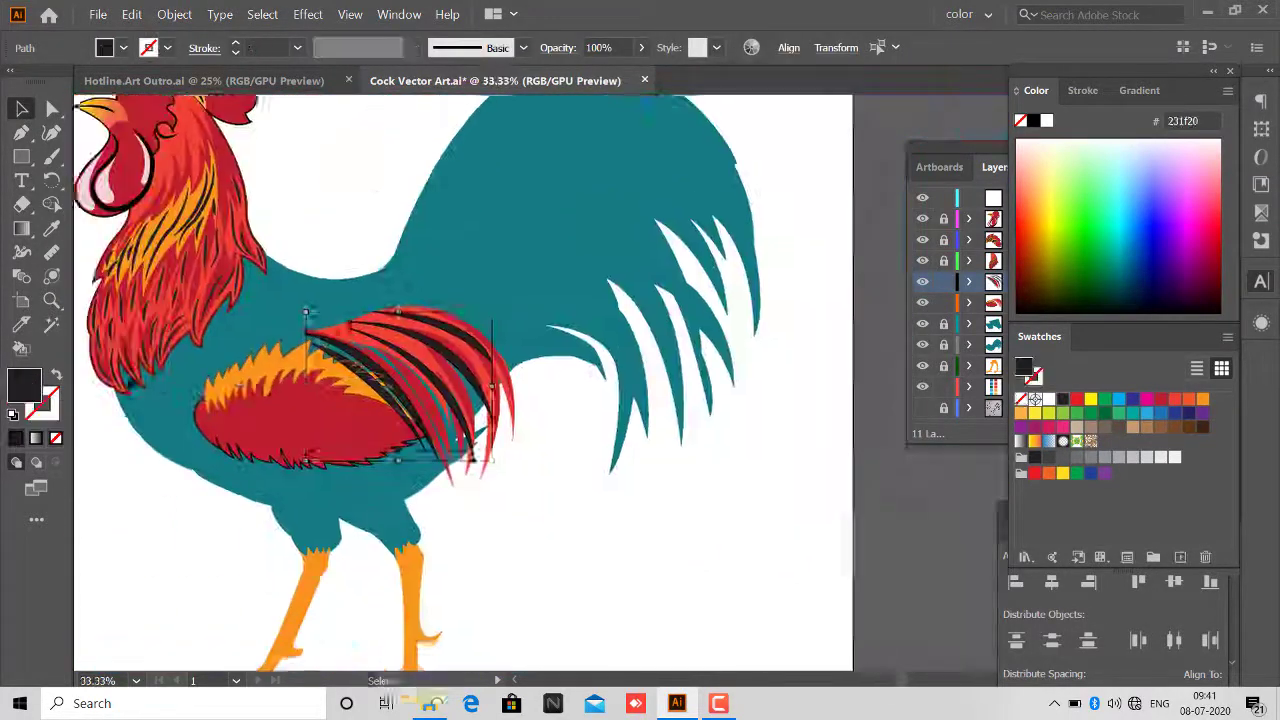
key("ctrl+minus")
key("p")
key("ctrl+plus")
key("ctrl+minus")
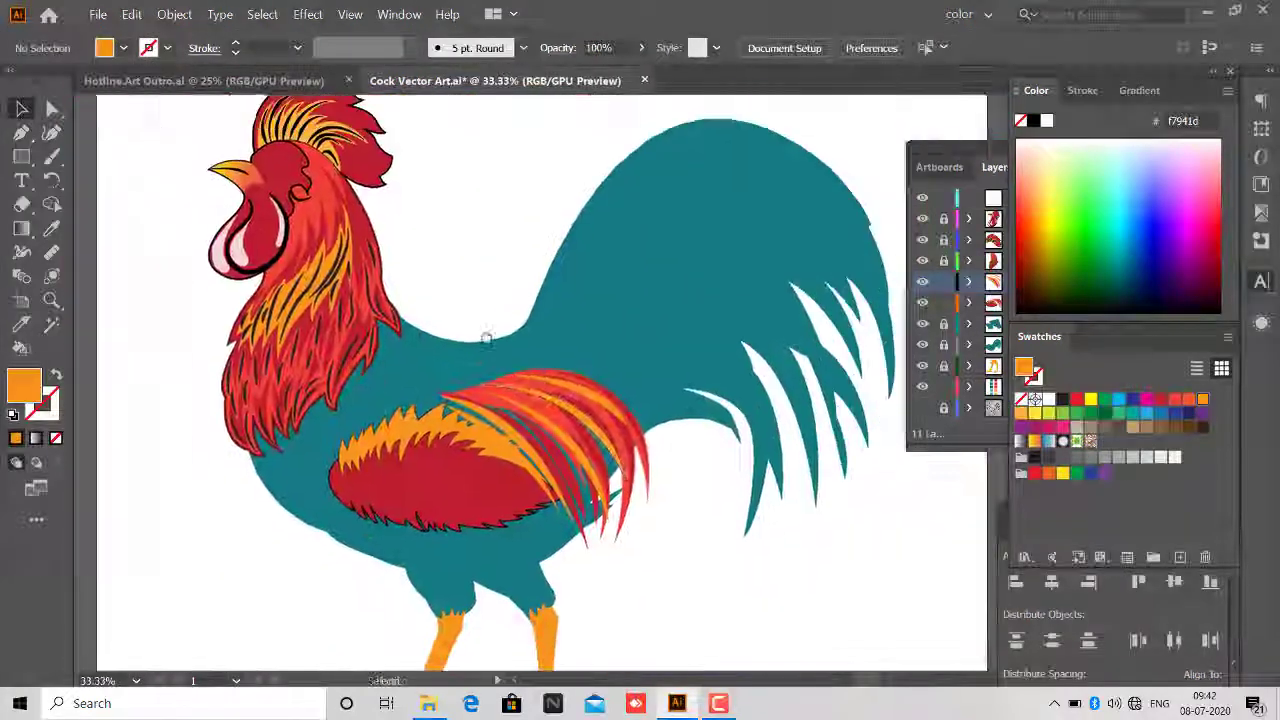
key("ctrl+minus")
Draw curved black feather strands down the teal tail.
key("/")
key("ctrl+plus")
left_click(425, 244)
left_click_drag(589, 337, 590, 445)
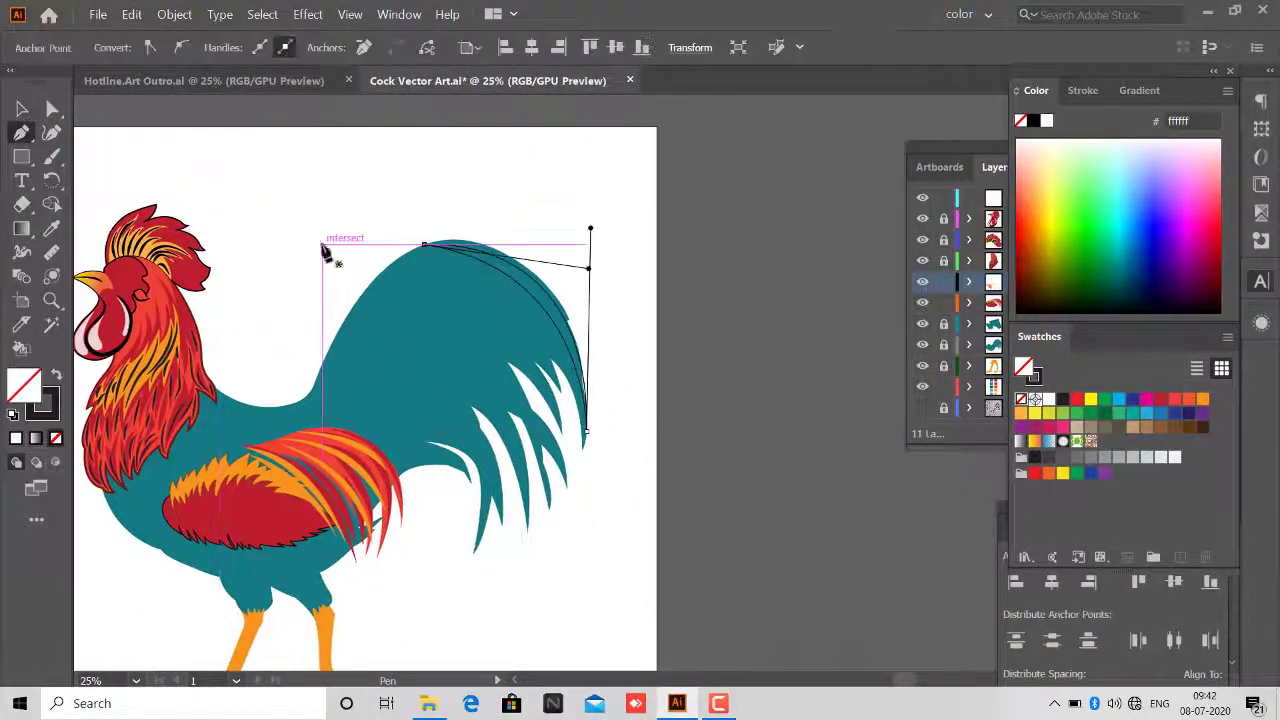
left_click_drag(571, 368, 504, 199)
left_click_drag(540, 375, 374, 317)
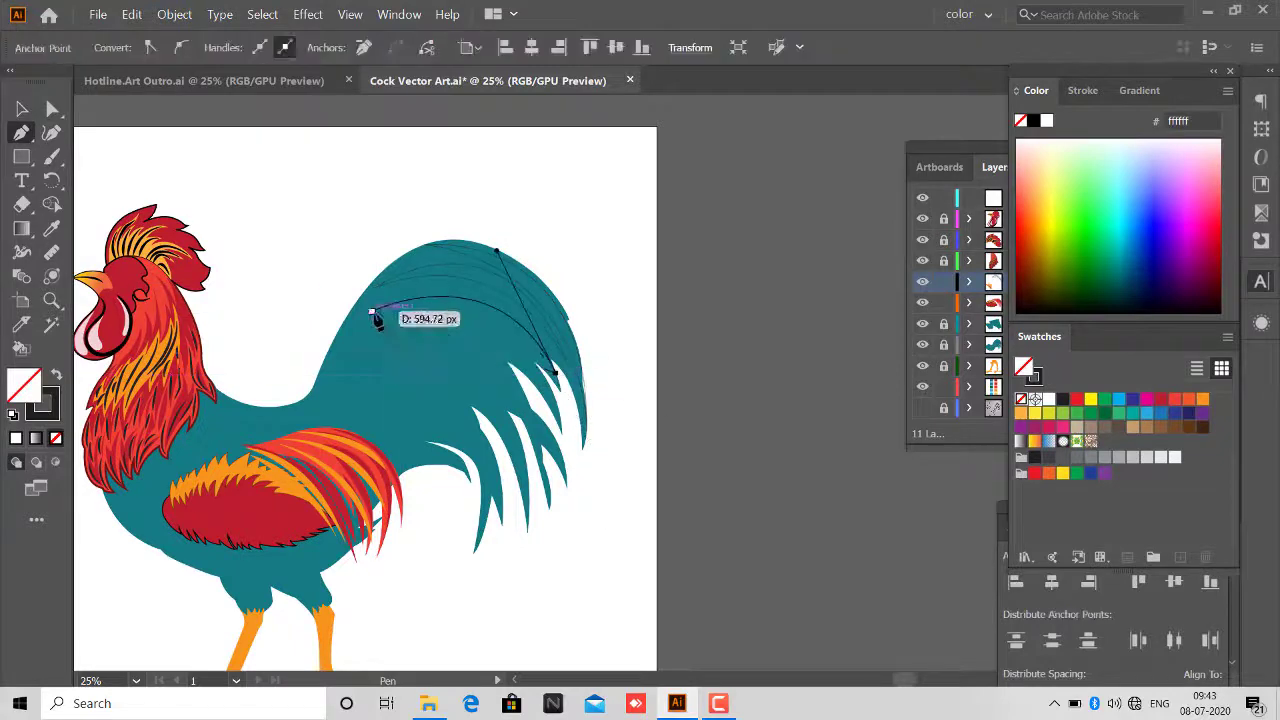
mouse_move(475, 545)
left_mouse_down()
mouse_move(390, 680)
mouse_move(423, 608)
left_mouse_up()
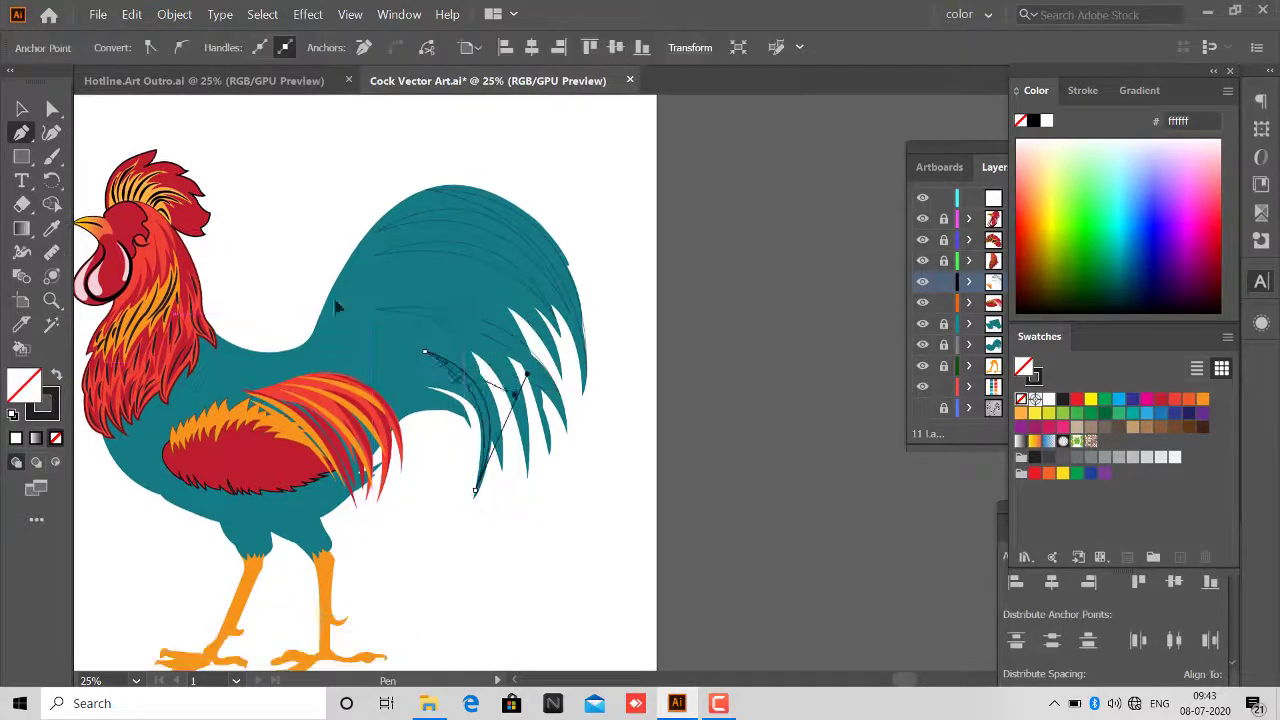
left_click_drag(529, 441, 506, 360)
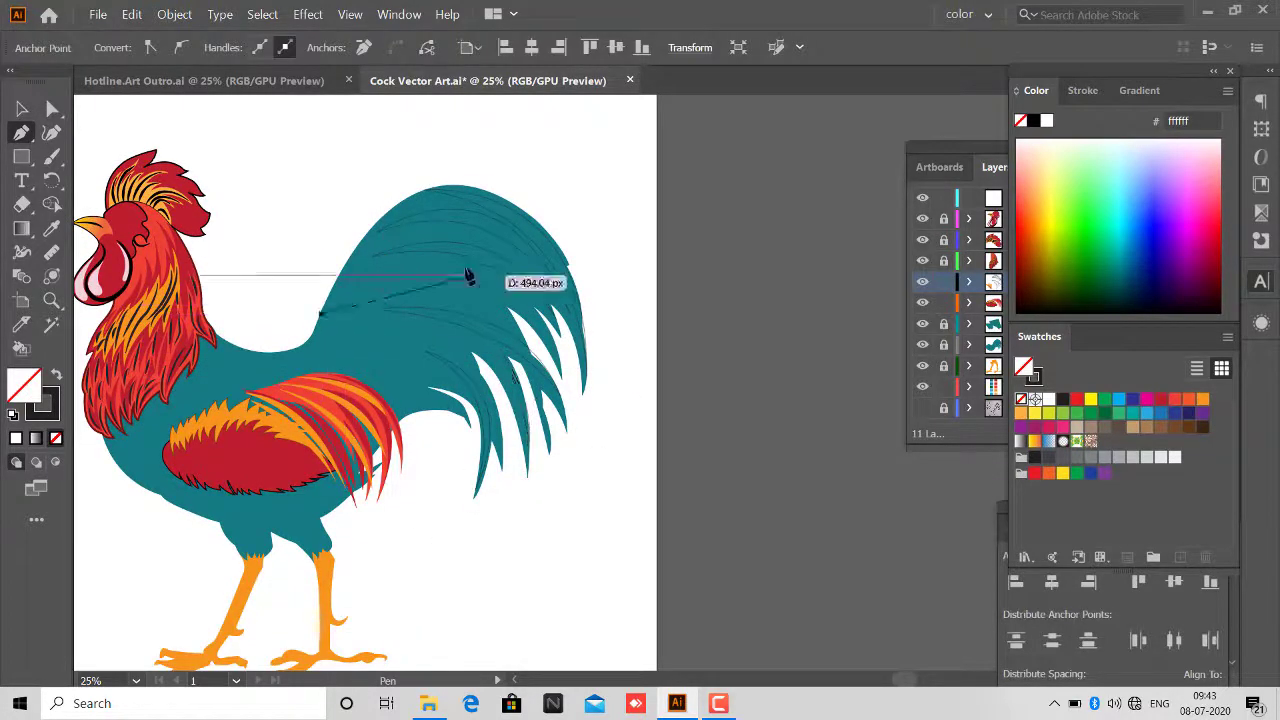
left_click(288, 129)
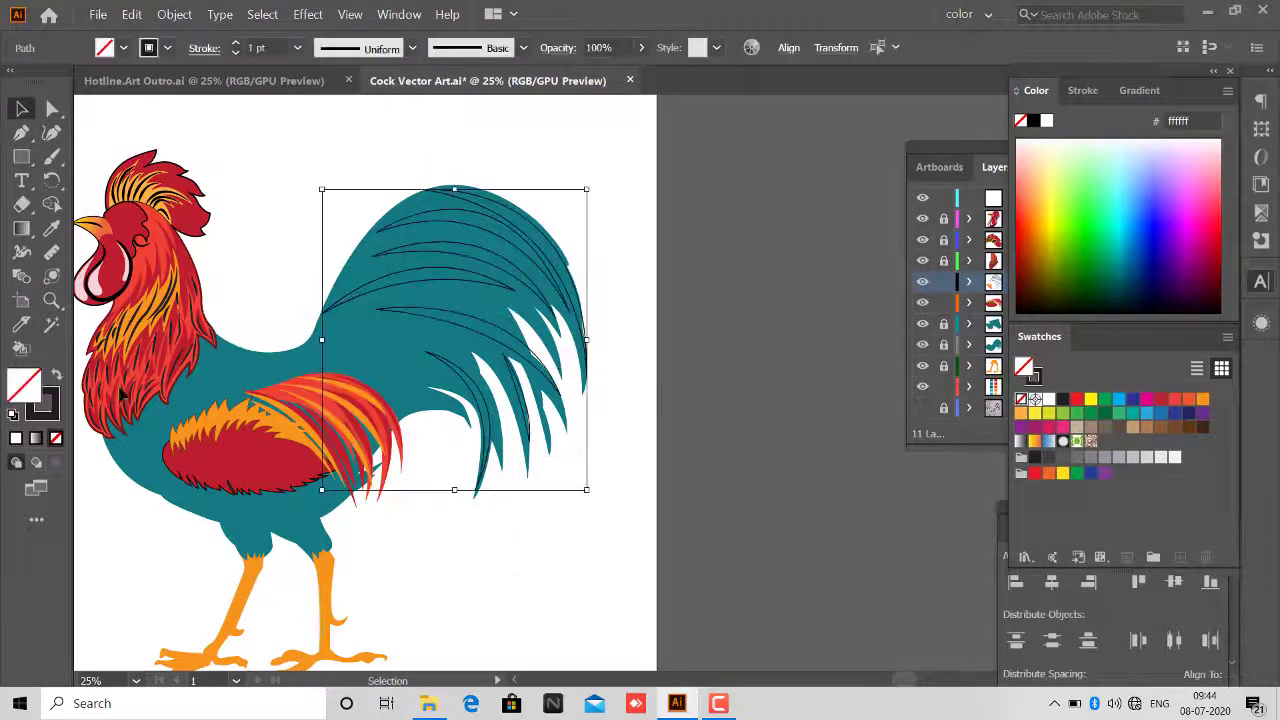
Duplicate the tail strands beside the originals and color the copies light blue (41a6ce).
key("ctrl+plus")
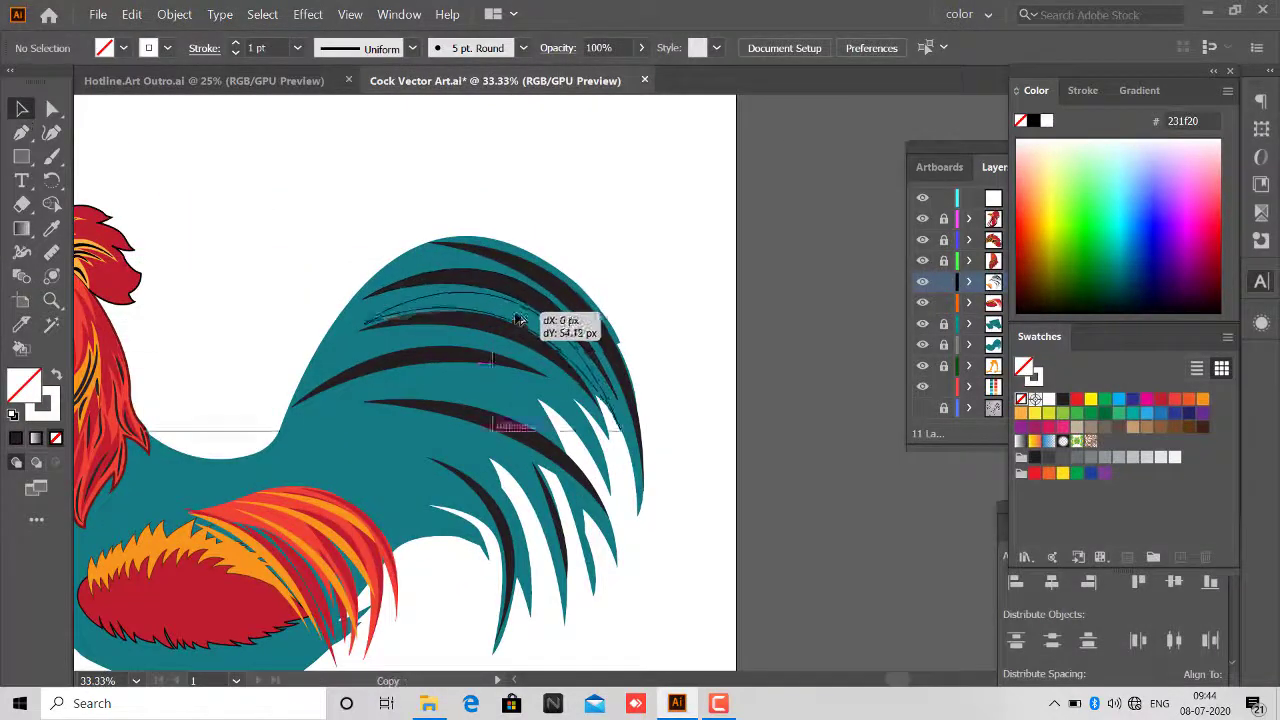
left_click_drag(518, 320, 518, 322)
key("ctrl+minus")
key("ctrl+minus")
key("ctrl+plus")
left_click_drag(639, 392, 643, 390)
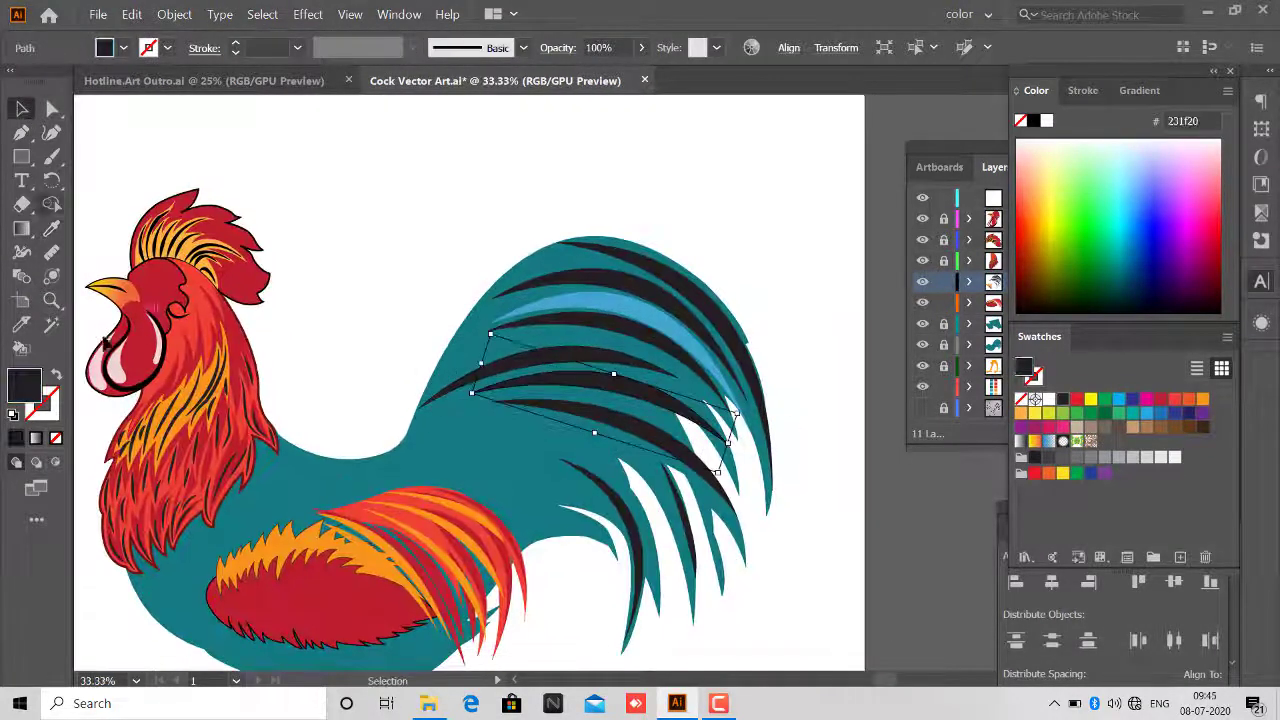
key("ctrl+minus")
left_click(661, 443)
left_click(648, 337)
key("v")
key("ctrl+shift+a")
key("ctrl+plus")
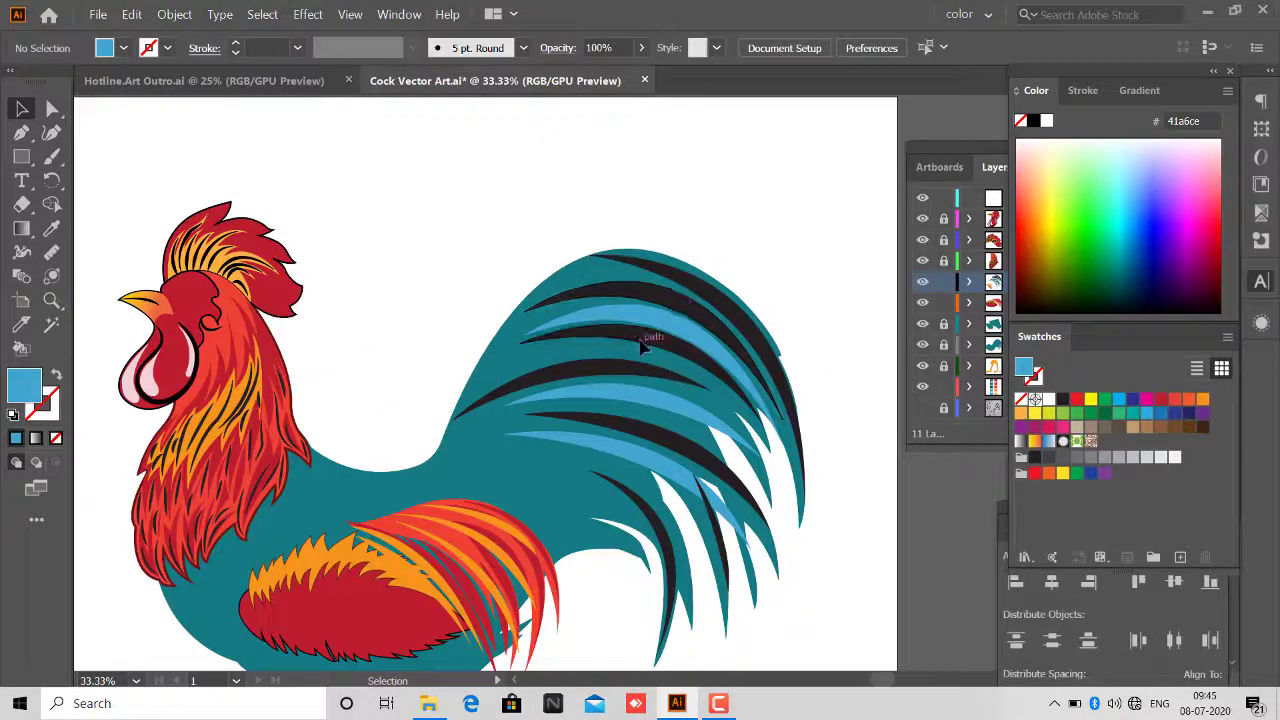
key("p")
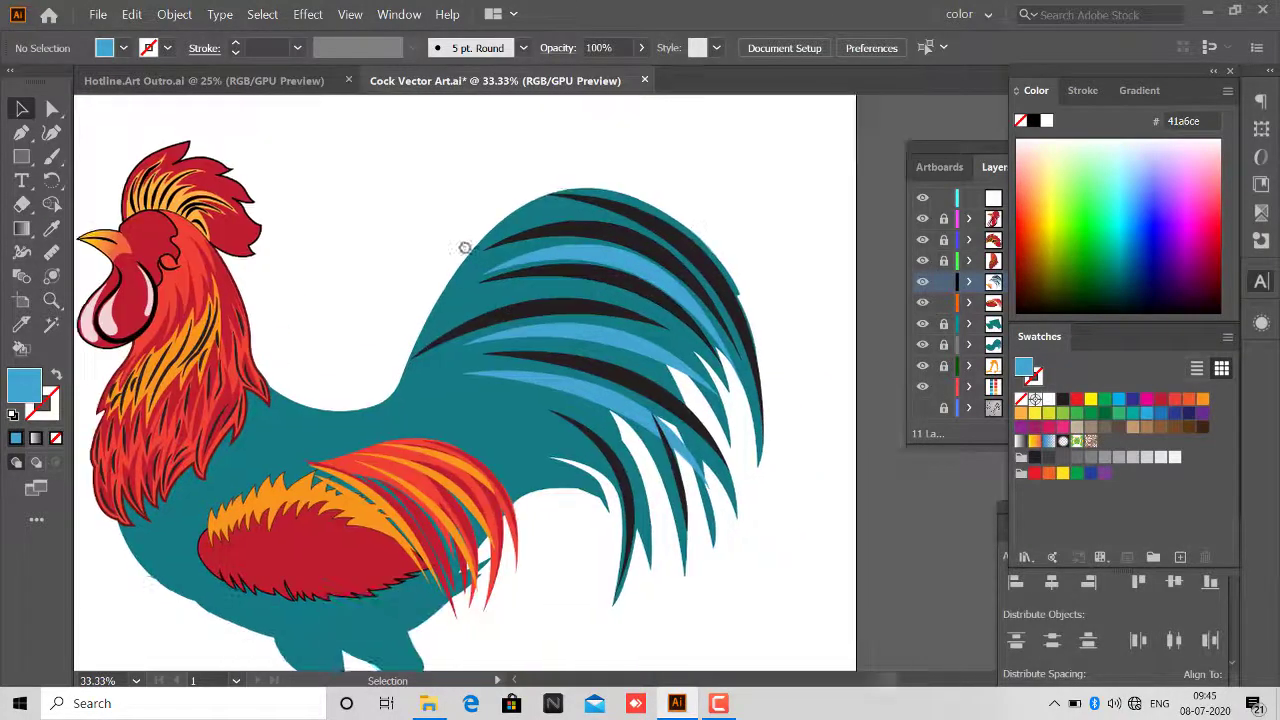
key("ctrl+plus")
Draw a curved feather strand from the top of the teal tail to its endpoint.
left_click(350, 243)
mouse_move(570, 283)
left_mouse_down()
mouse_move(577, 433)
mouse_move(627, 628)
left_mouse_up()
scroll(180, 197, "up", 3)
key("ctrl+minus")
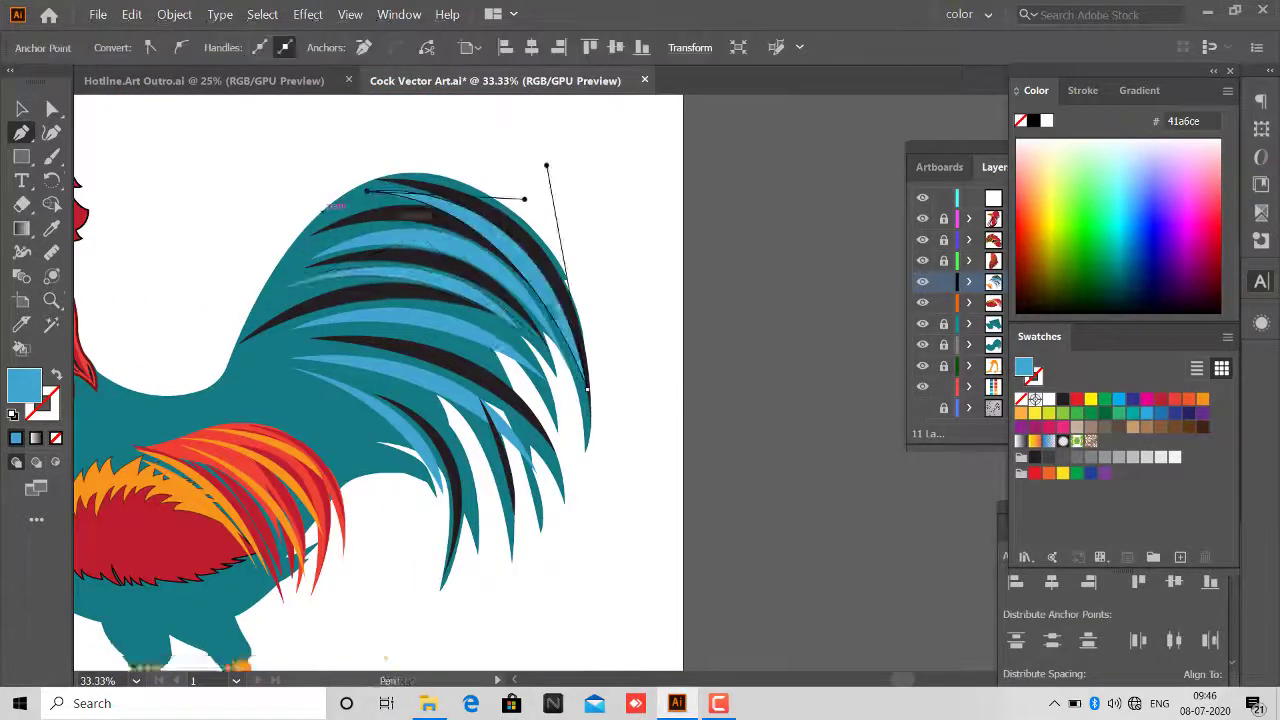
key("ctrl+minus")
left_click(333, 348)
left_click(518, 350)
key("ctrl+minus")
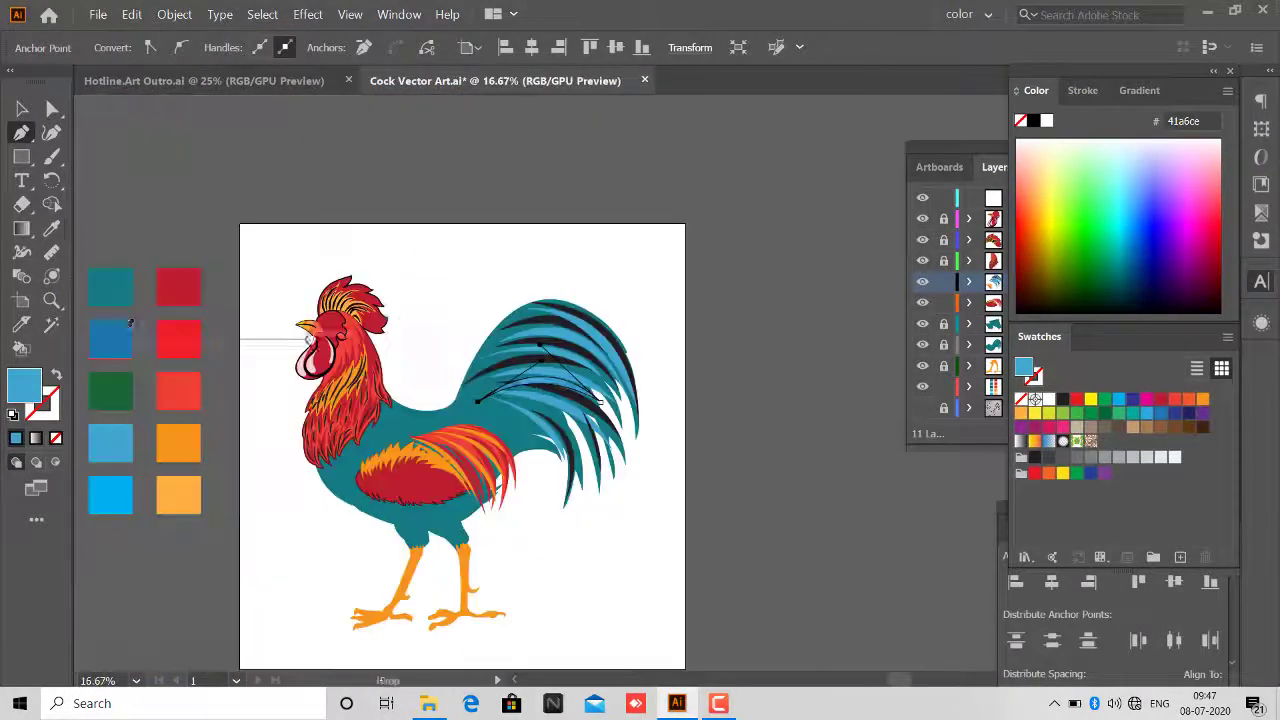
key("v")
key("ctrl+plus")
key("ctrl+minus")
key("ctrl+minus")
Draw another strand from the tail top down to the tip, then deselect it.
key("p")
key("ctrl+plus")
key("ctrl+plus")
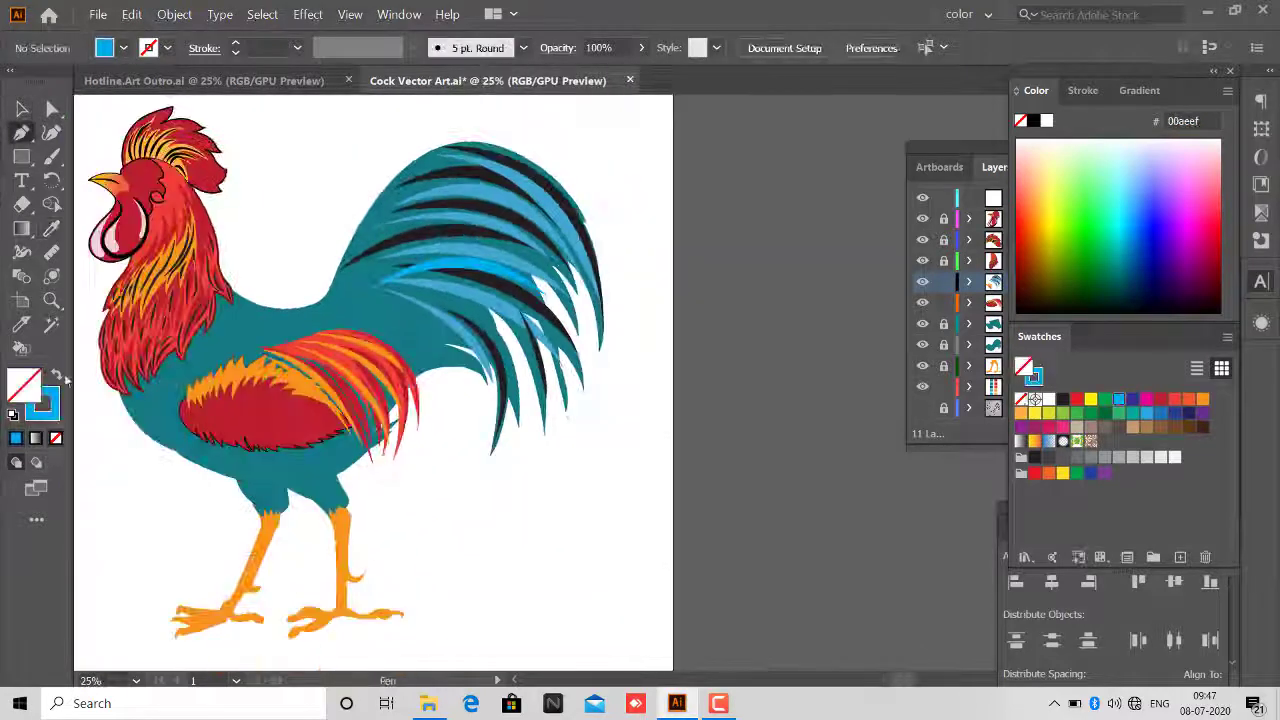
key("ctrl+plus")
left_click_drag(463, 203, 343, 231)
left_click(305, 378)
key("ctrl+minus")
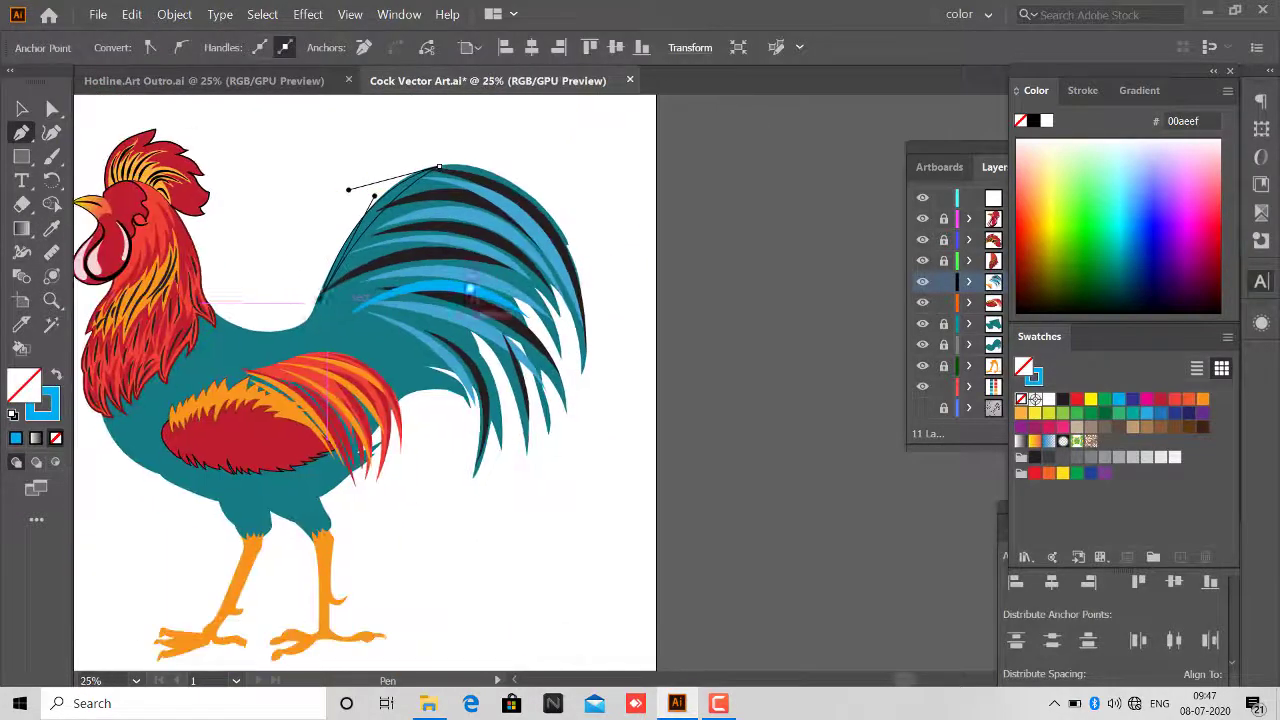
left_click_drag(463, 405, 509, 517)
left_click_drag(490, 360, 525, 428)
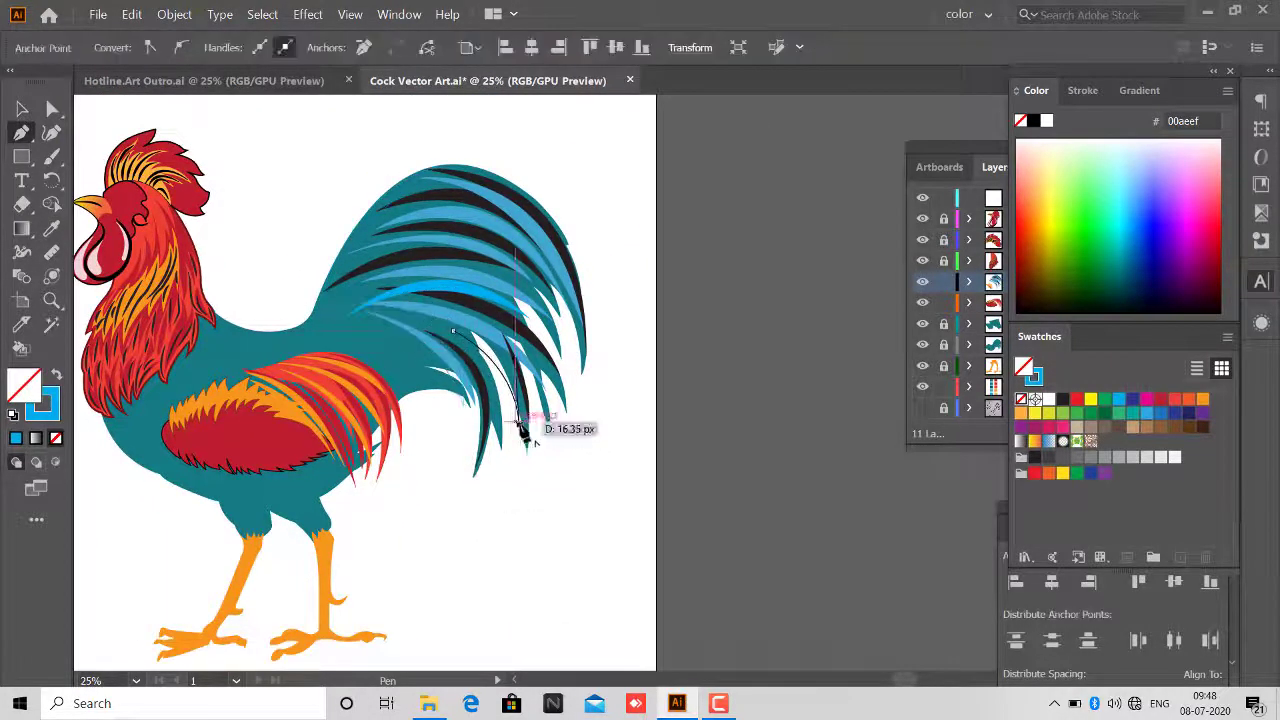
key("ctrl+plus")
key("ctrl+plus")
key("v")
key("ctrl+shift+a")
key("ctrl+minus")
key("ctrl+minus")
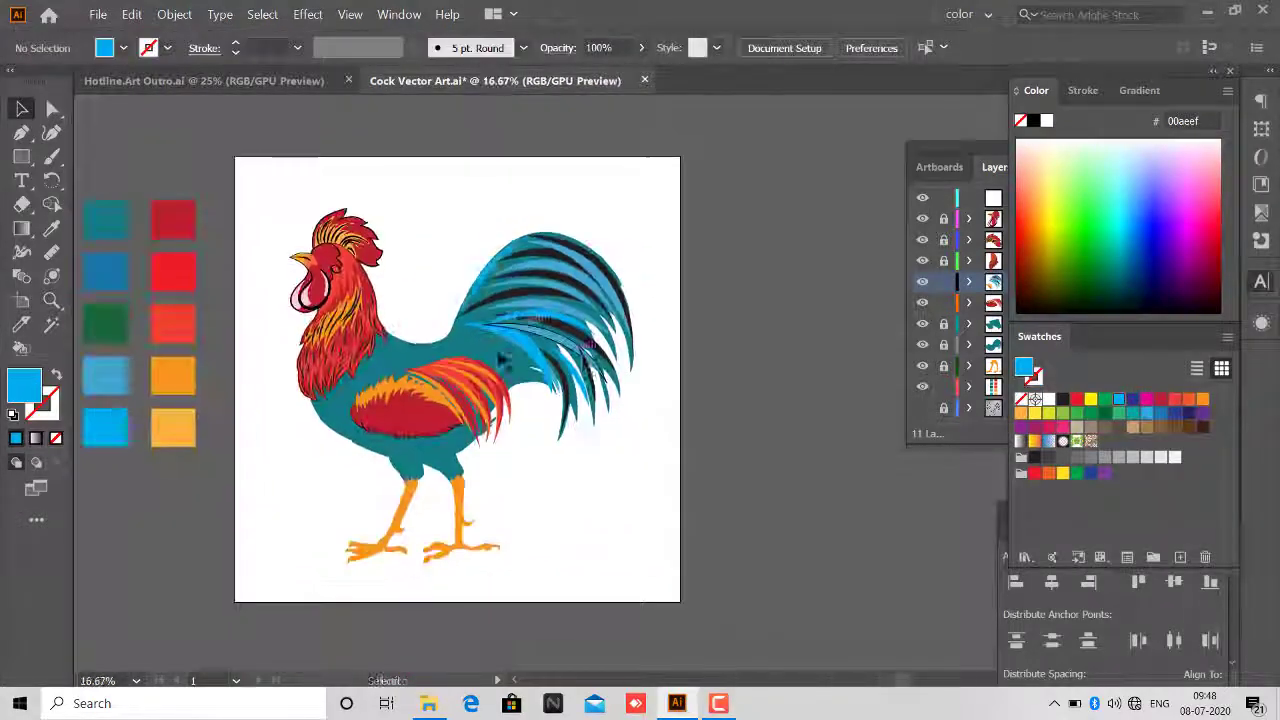
key("ctrl+plus")
Draw a stroke-only black feather curve across the rooster's chest with the Pen tool.
scroll(509, 370, "up", 1)
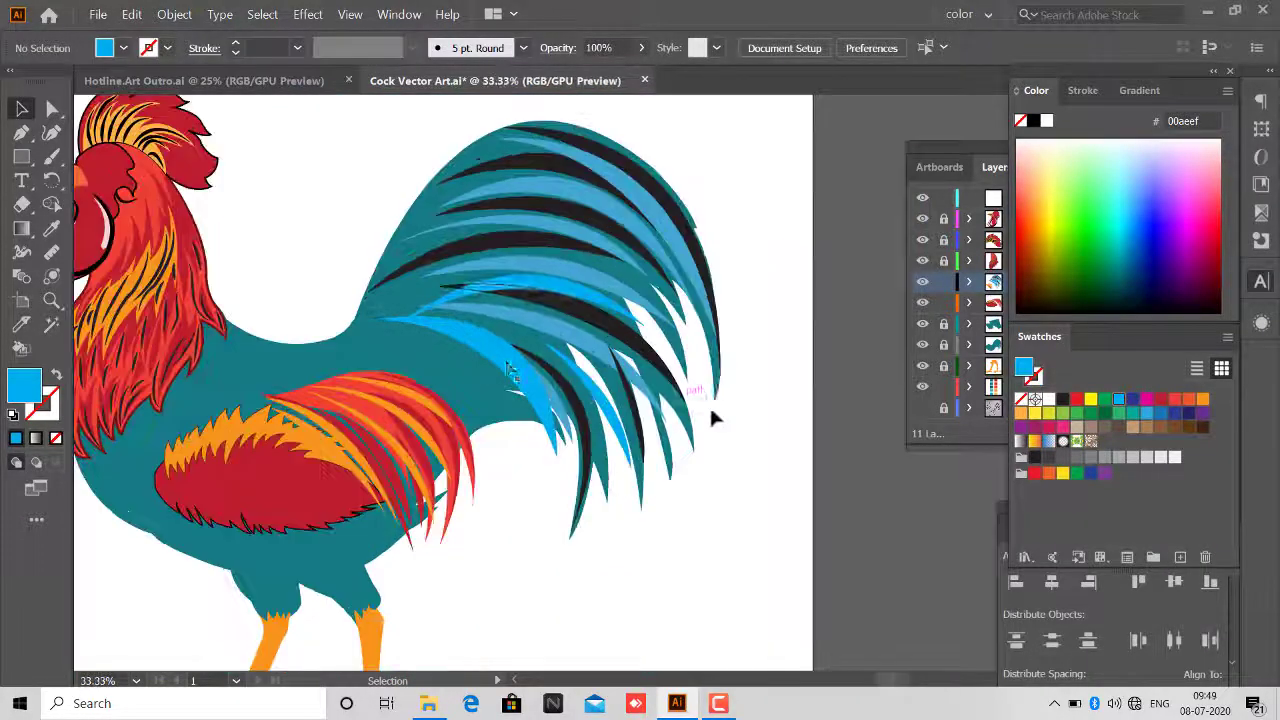
scroll(733, 418, "down", 1)
key("ctrl+plus")
key("ctrl+plus")
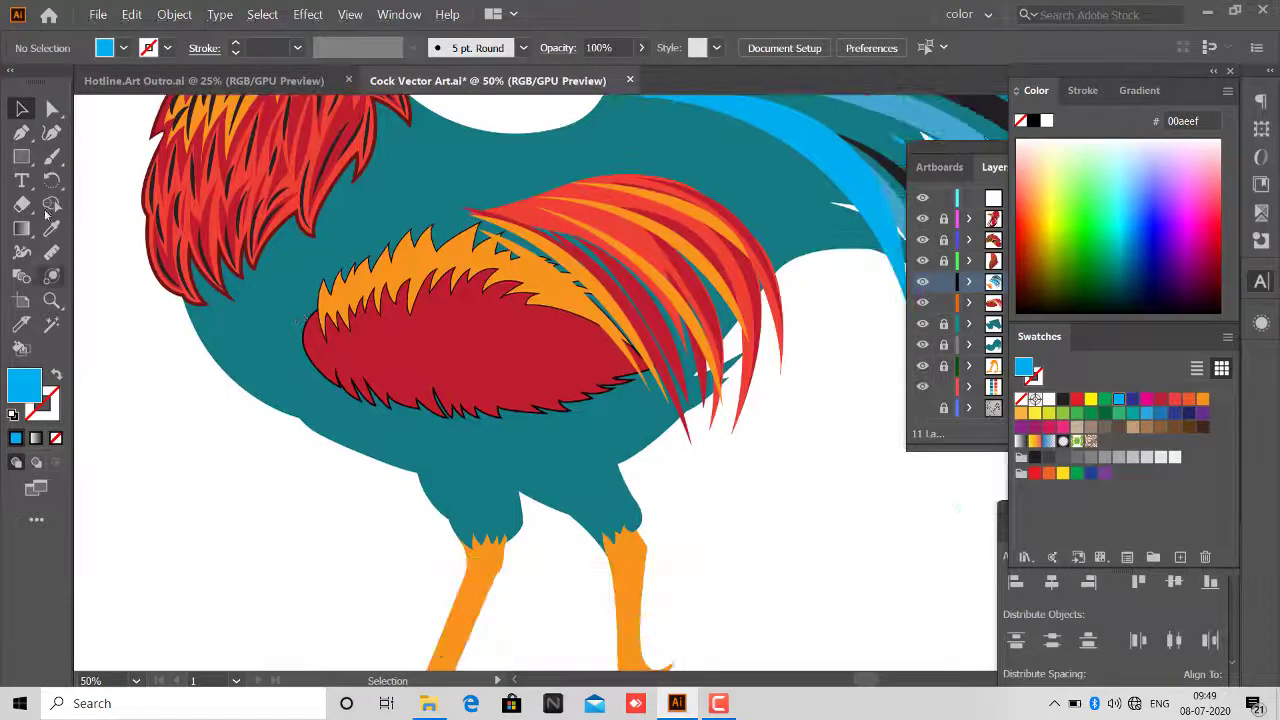
key("p")
key("shift+x")
key("ctrl+plus")
left_click(202, 313)
left_click_drag(348, 449, 441, 476)
scroll(444, 489, "left", 1)
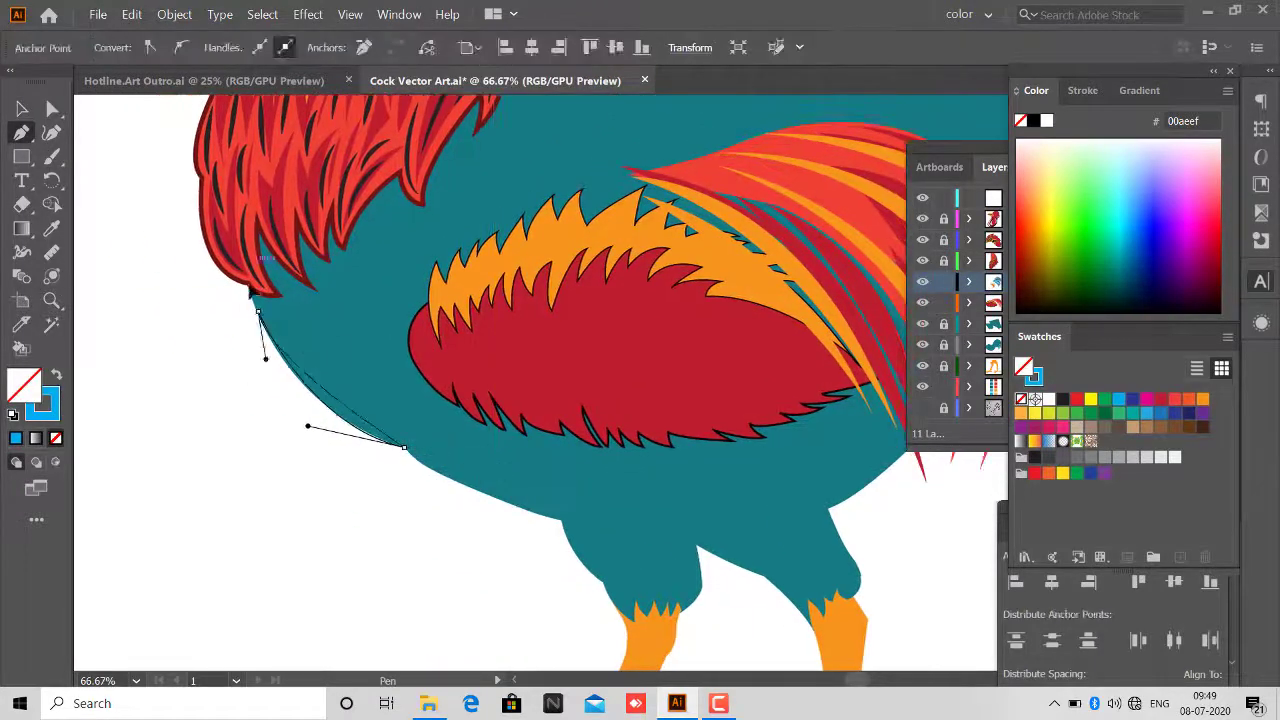
key("ctrl+minus")
Draw black feather curves running down the left and right legs.
left_click_drag(431, 530, 396, 455)
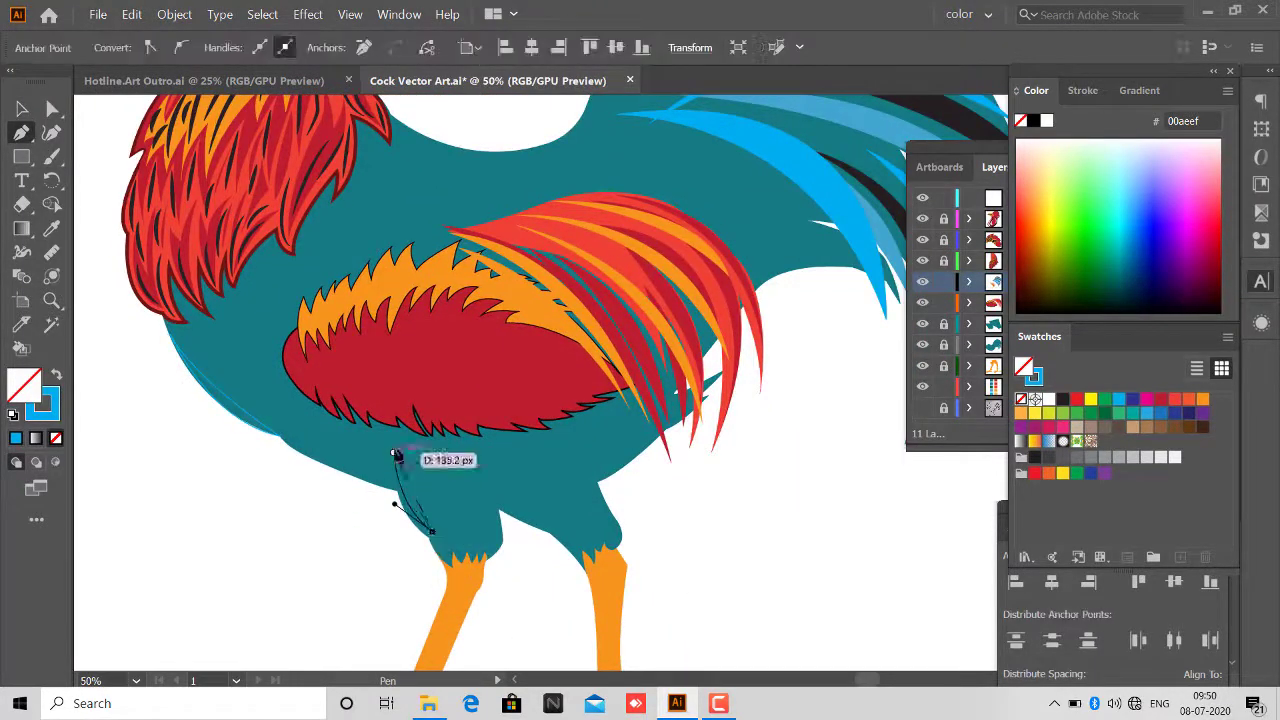
key("ctrl+plus")
key("ctrl+plus")
left_click_drag(471, 441, 474, 447)
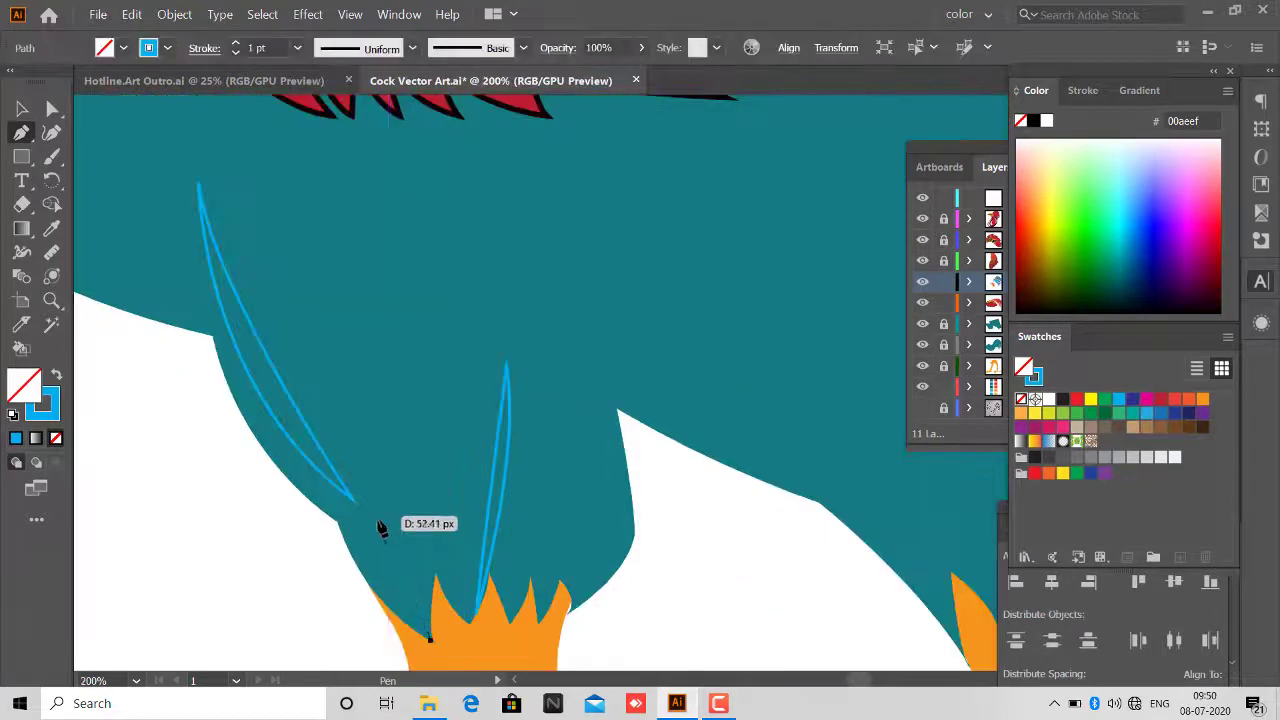
key("ctrl+plus")
left_click(609, 381)
left_click(685, 482)
mouse_move(718, 562)
left_mouse_down()
mouse_move(751, 645)
mouse_move(549, 447)
left_mouse_up()
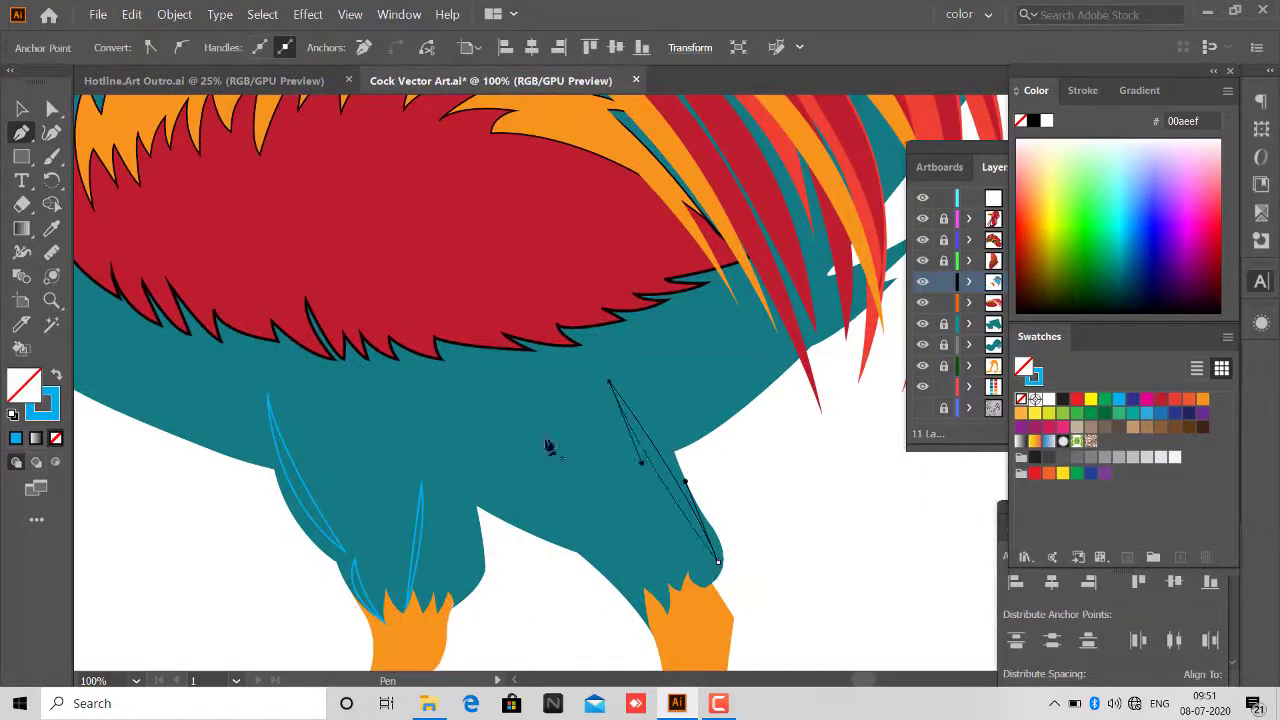
left_click_drag(584, 546, 669, 623)
key("ctrl+minus")
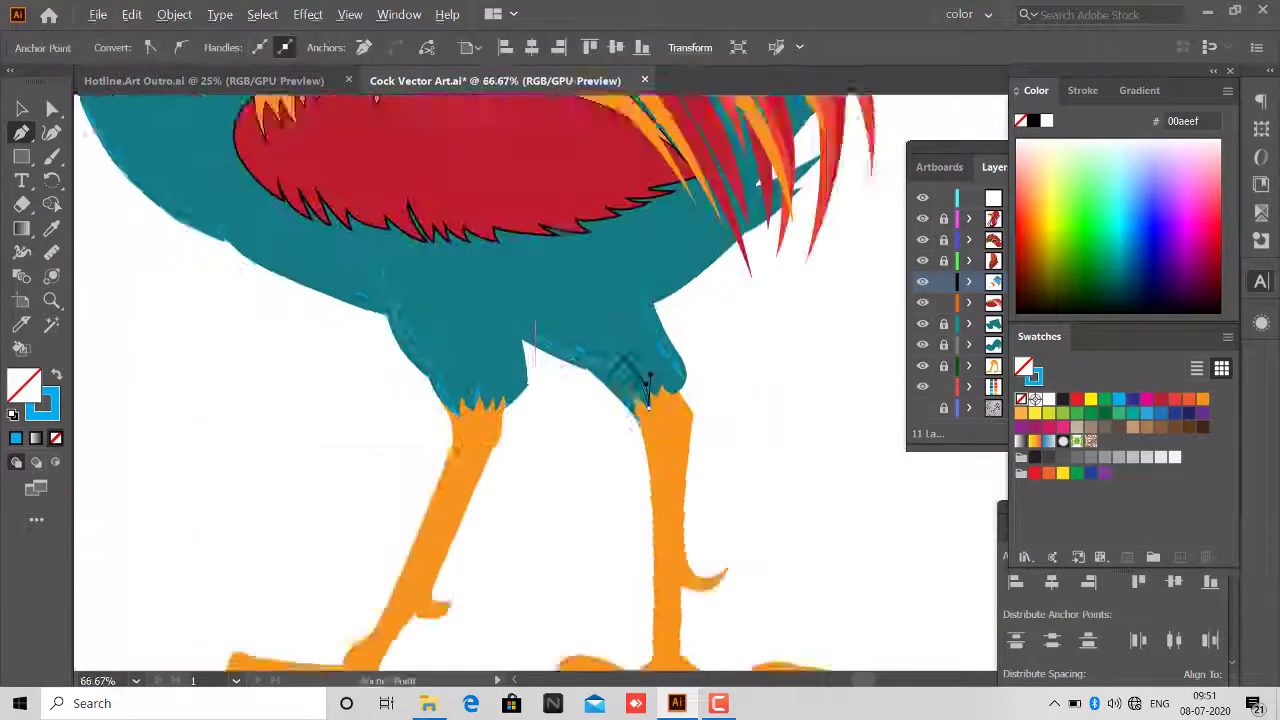
key("ctrl+minus")
Clear the selection and draw another unfilled black feather curve down the leg.
key("ctrl+plus")
key("ctrl+minus")
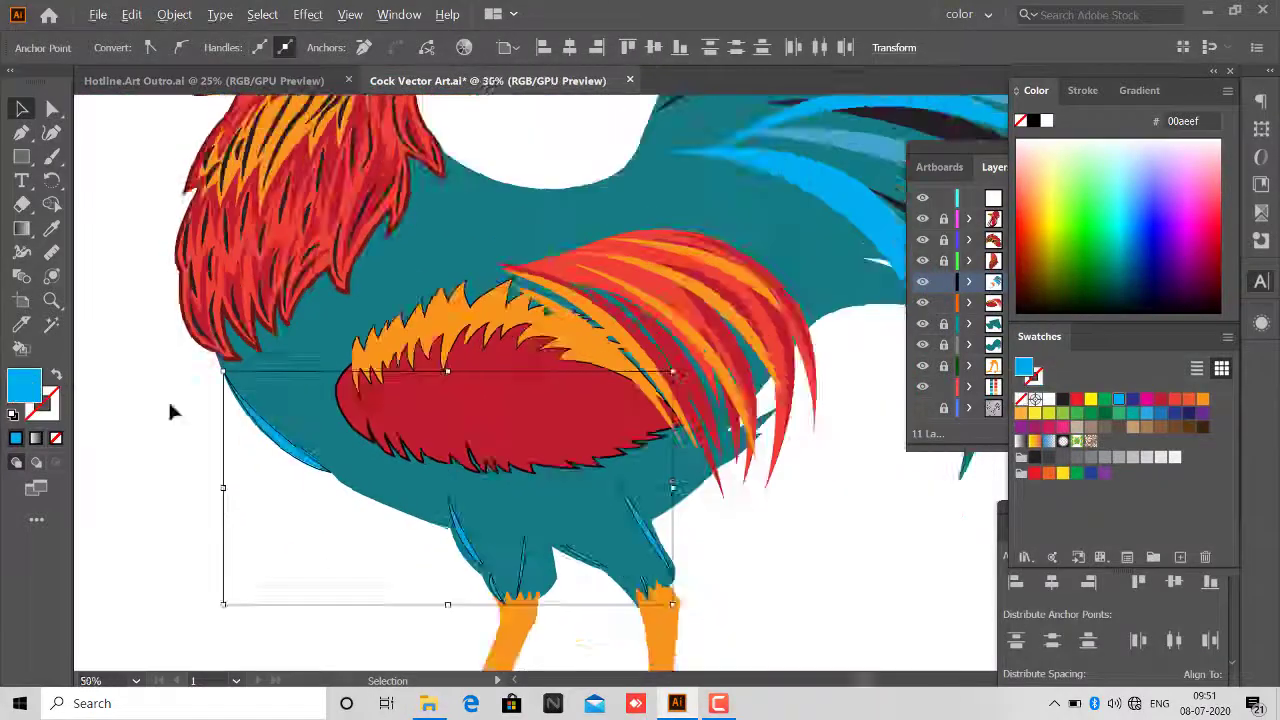
key("ctrl+minus")
key("ctrl+minus")
left_click(457, 409)
key("ctrl+minus")
key("ctrl+plus")
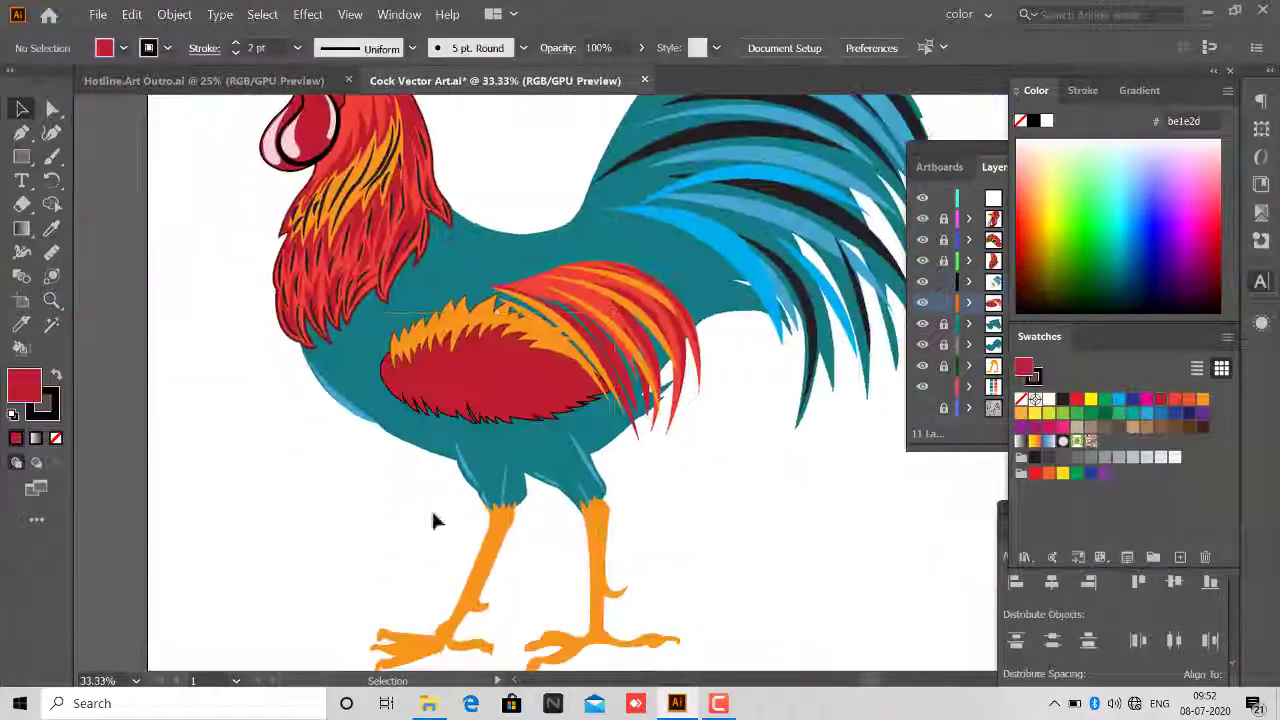
key("ctrl+plus")
key("p")
key("/")
left_click(590, 453)
left_click_drag(588, 585, 627, 497)
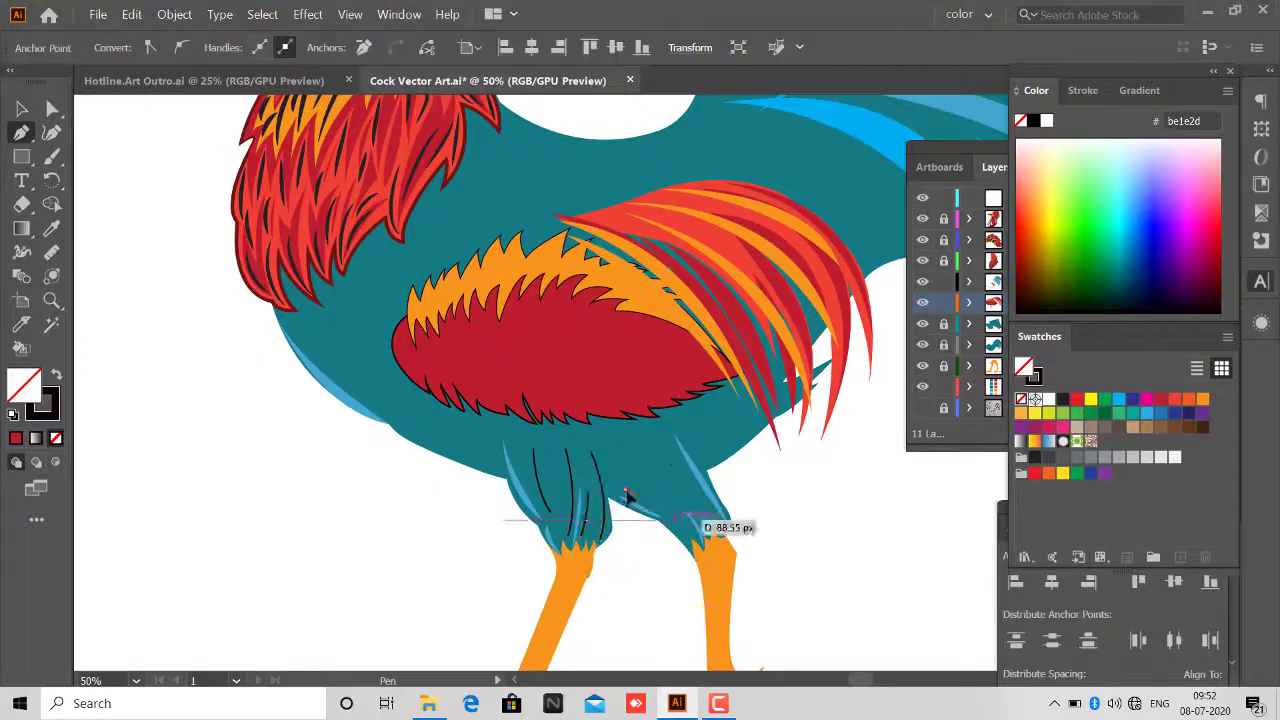
Add black feather curves along the neck and near the top of the tail.
scroll(640, 485, "up", 3)
left_click(427, 312)
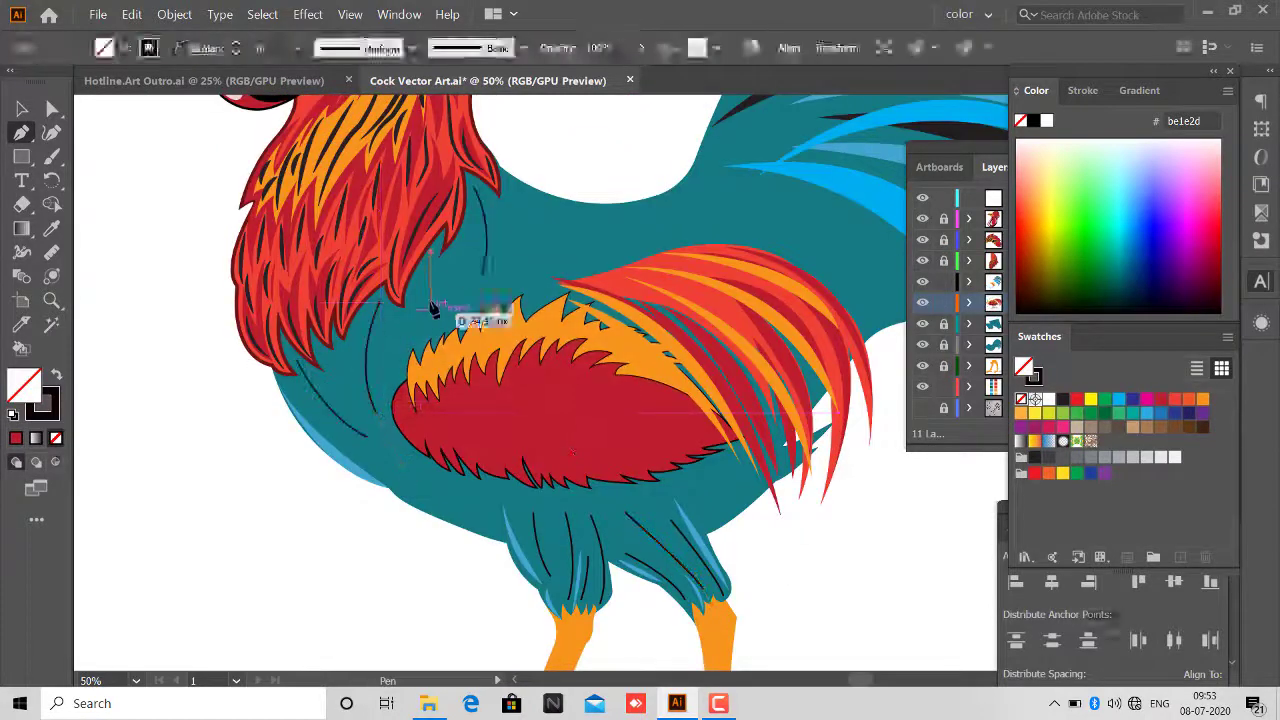
scroll(538, 318, "up", 2)
scroll(538, 318, "right", 2)
left_click_drag(590, 219, 800, 117)
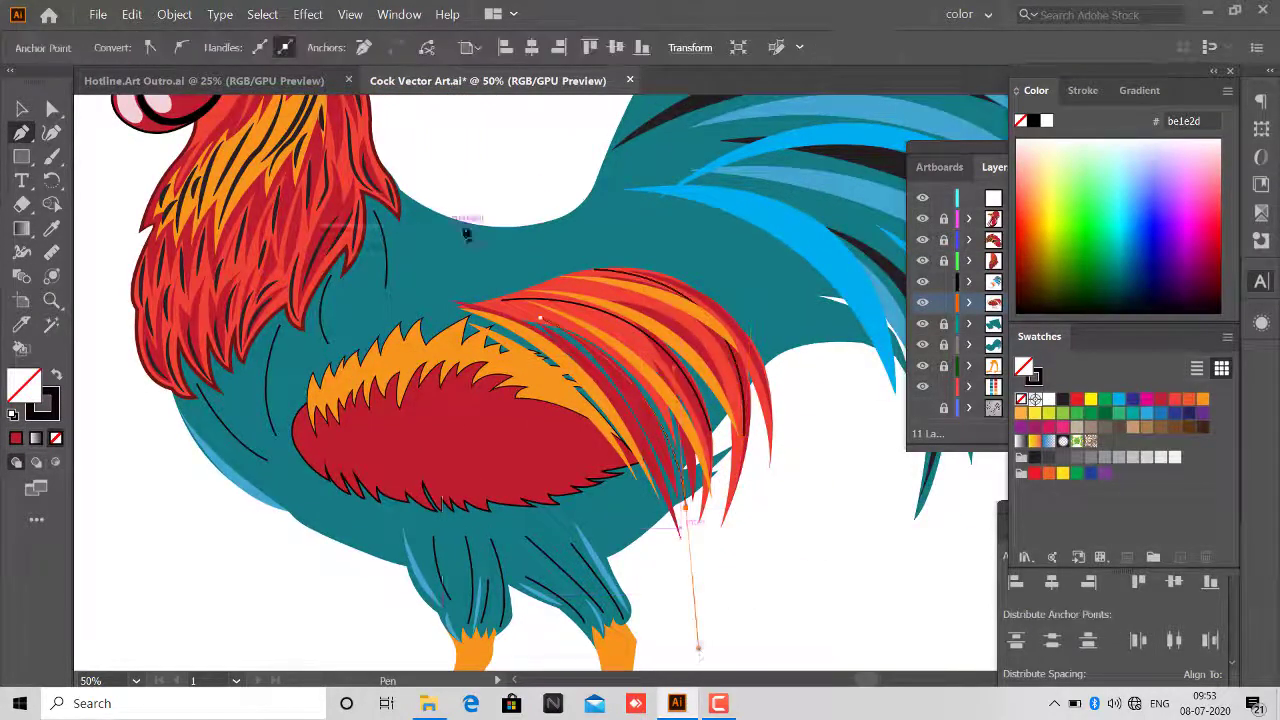
scroll(493, 297, "up", 1)
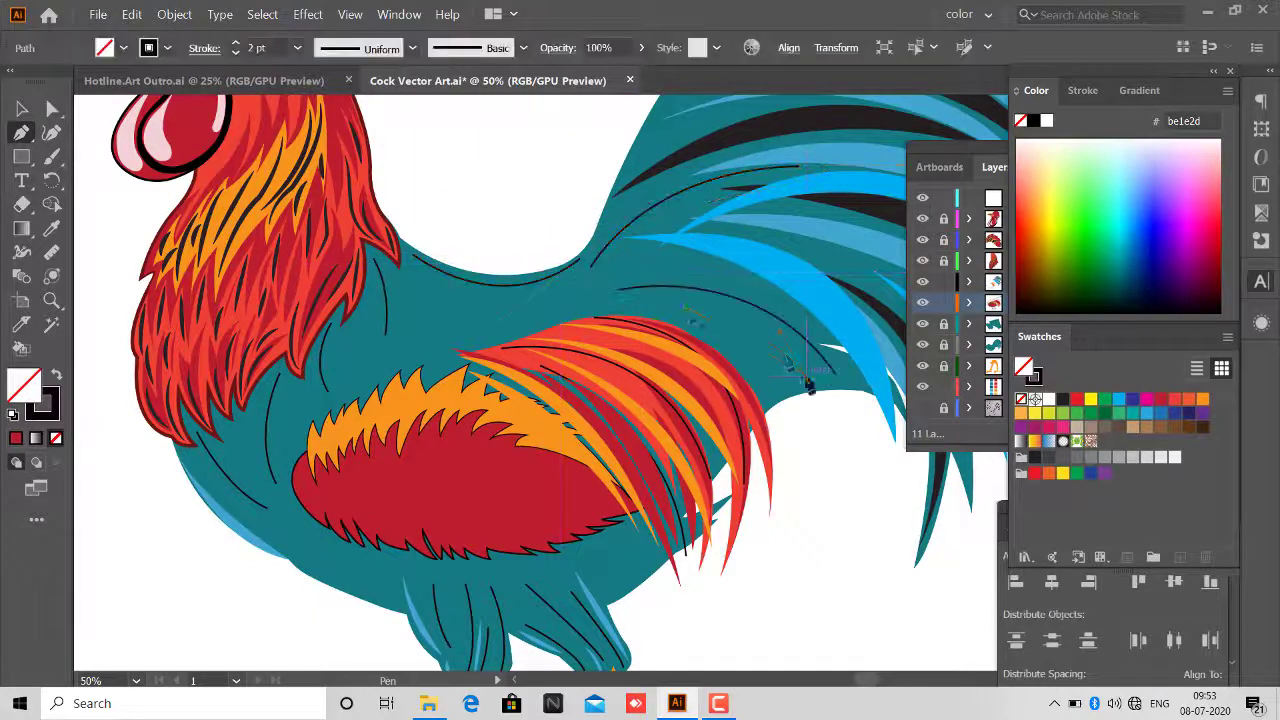
left_click_drag(738, 319, 813, 485)
scroll(486, 314, "down", 1)
key("Escape")
scroll(686, 614, "down", 3)
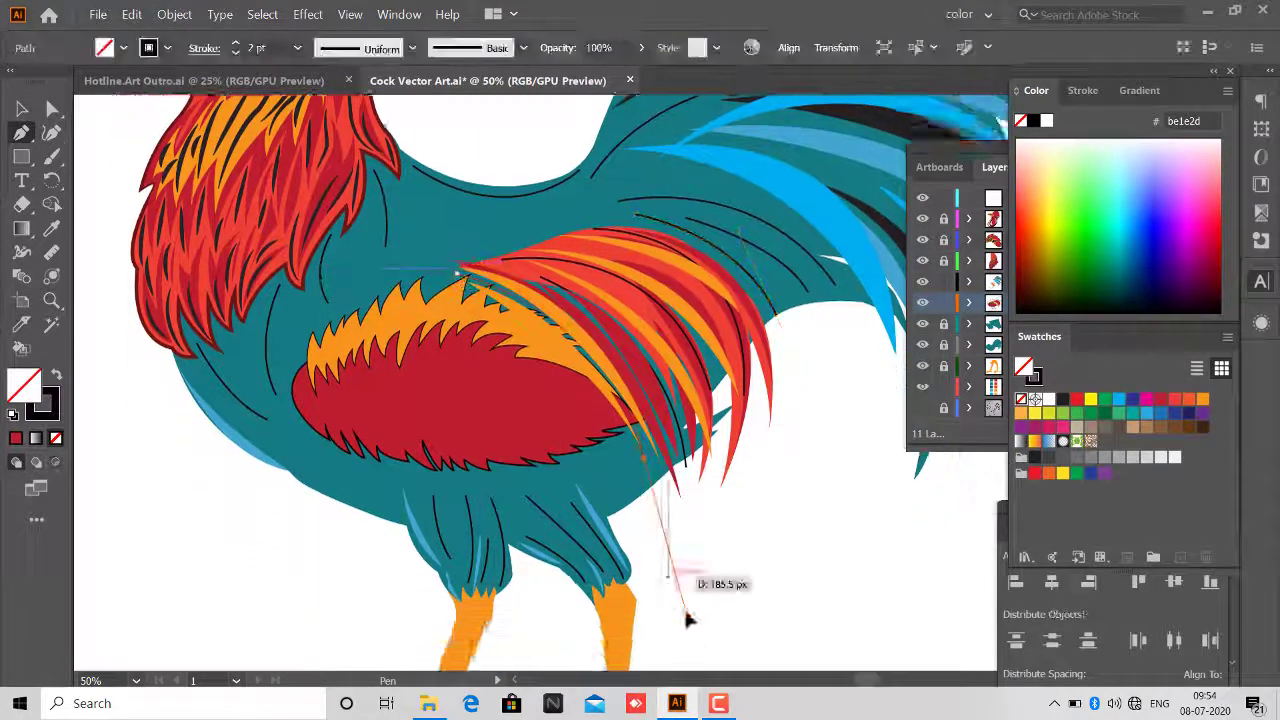
scroll(463, 277, "up", 3)
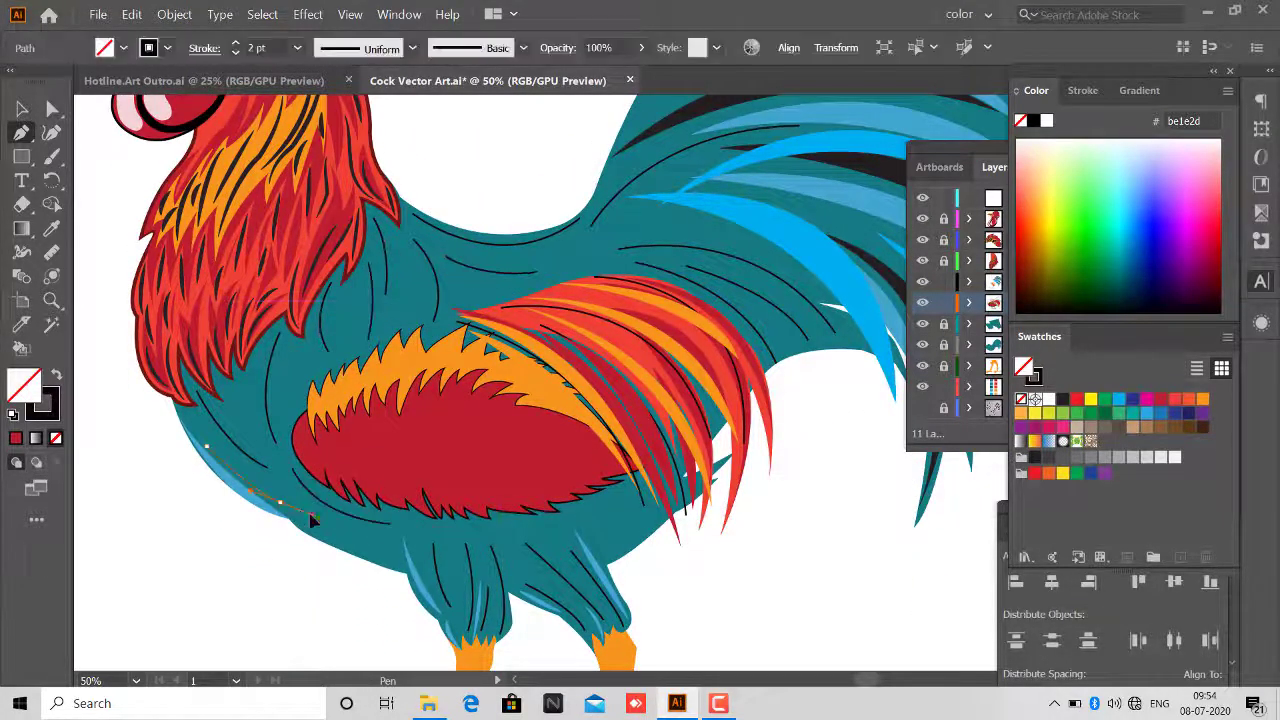
scroll(300, 470, "down", 2)
scroll(410, 418, "up", 2)
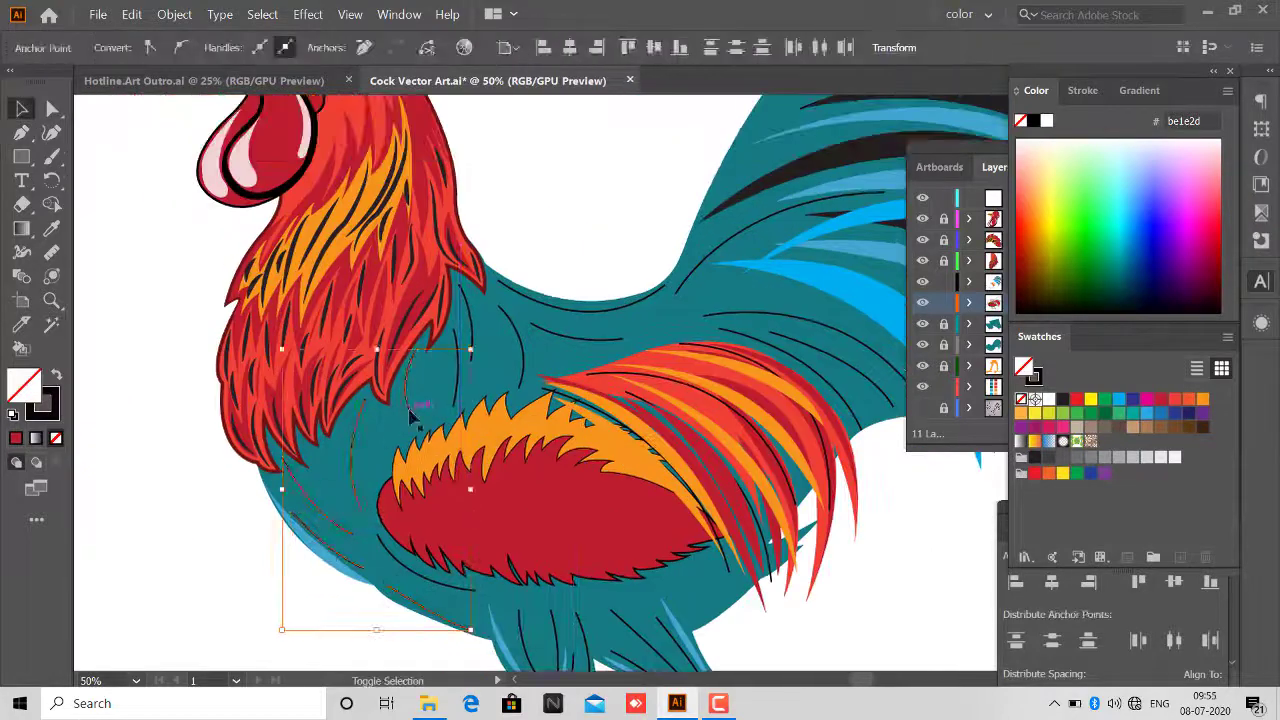
Select the black body feather lines and apply a tapered width profile.
left_click(519, 341)
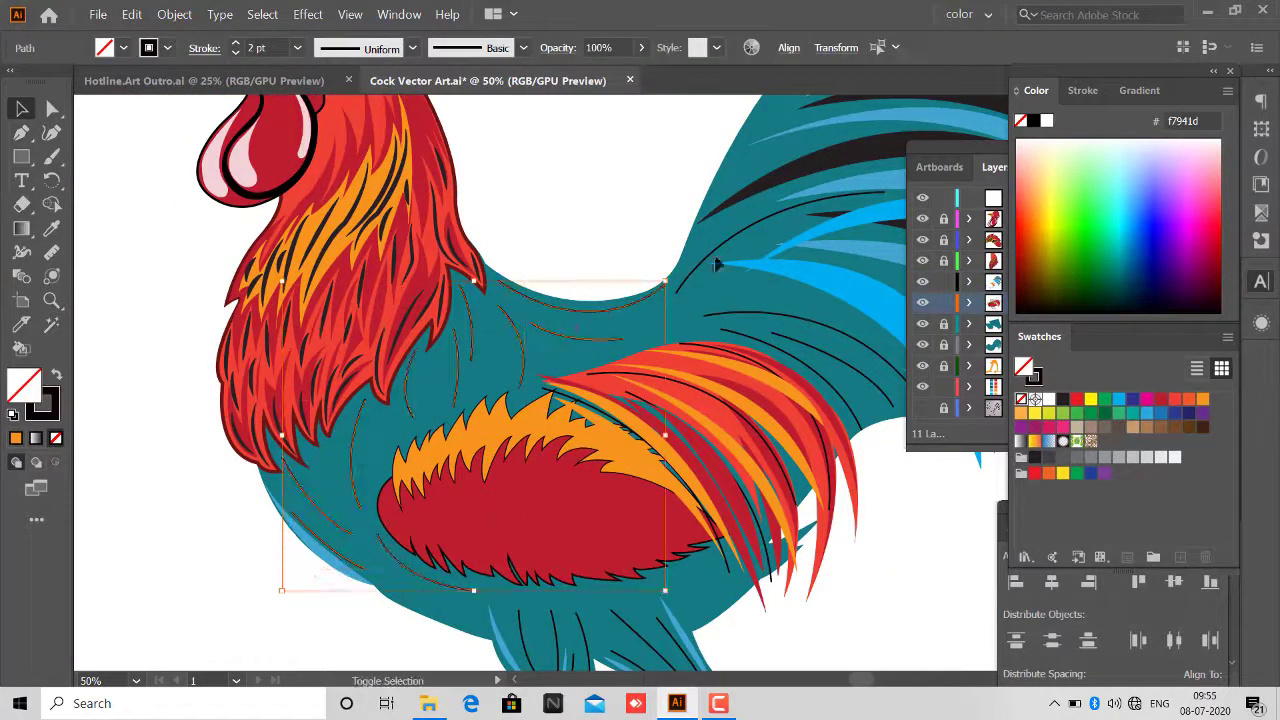
scroll(529, 289, "up", 2)
scroll(529, 300, "down", 5)
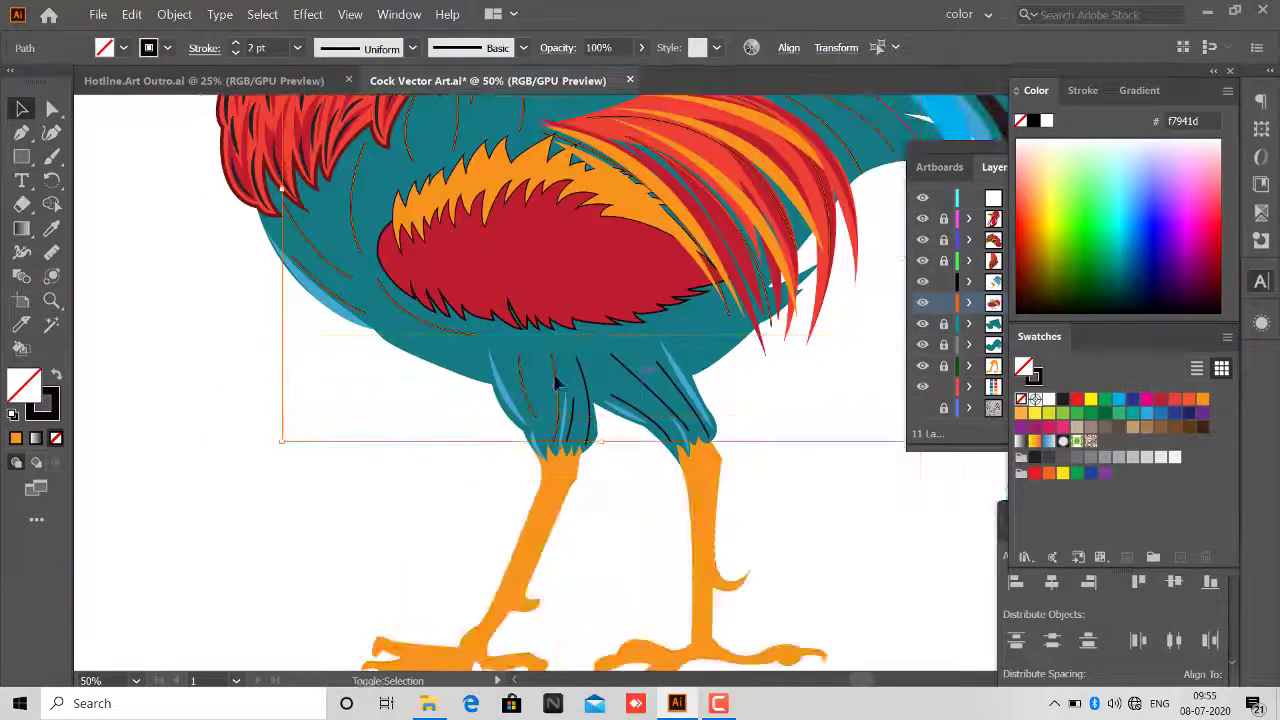
scroll(520, 380, "down", 2)
left_click(1120, 480)
scroll(809, 500, "down", 1)
Draw thin white feather strands near the belly and neck, then select them together.
scroll(623, 457, "up", 3)
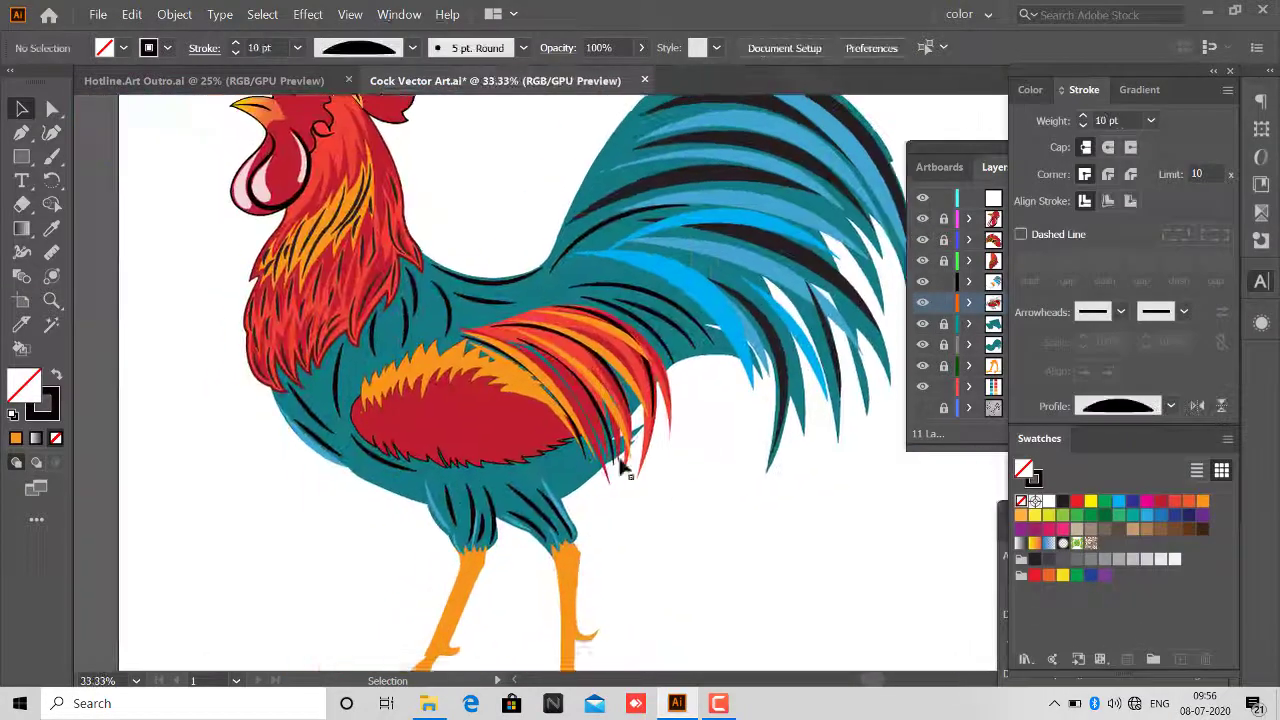
key("p")
scroll(258, 405, "up", 2)
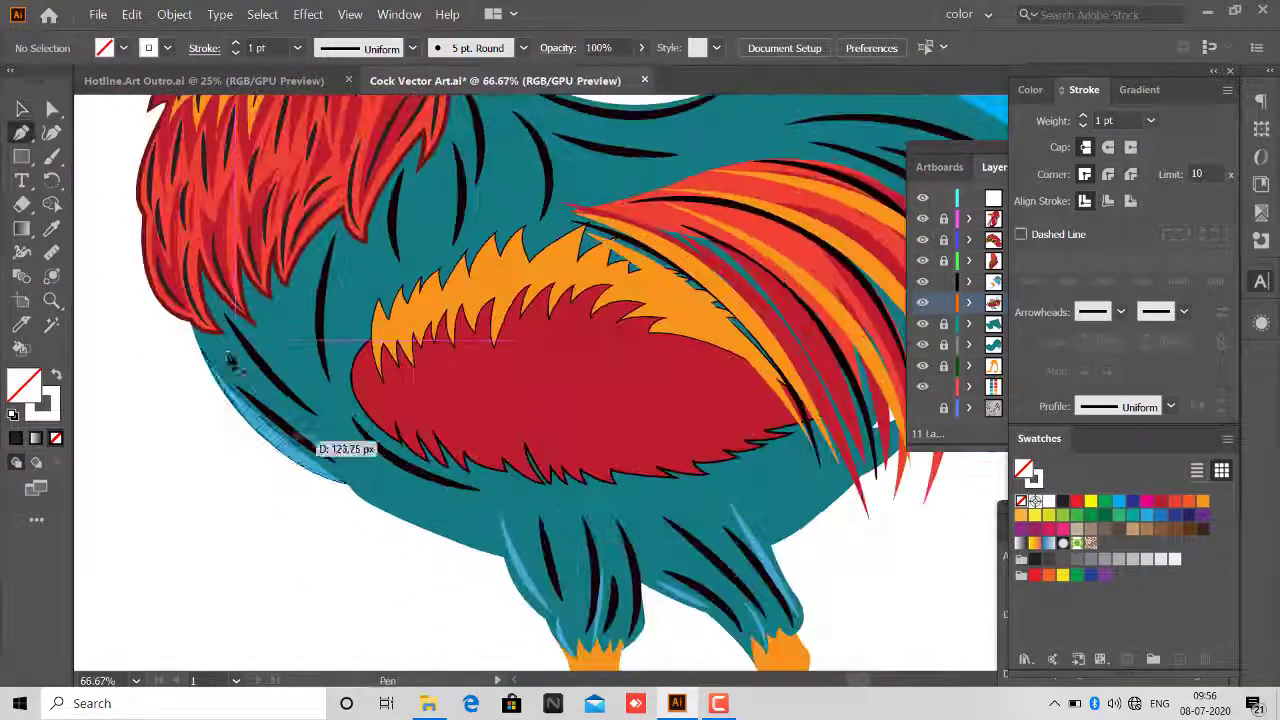
left_click_drag(305, 435, 350, 405)
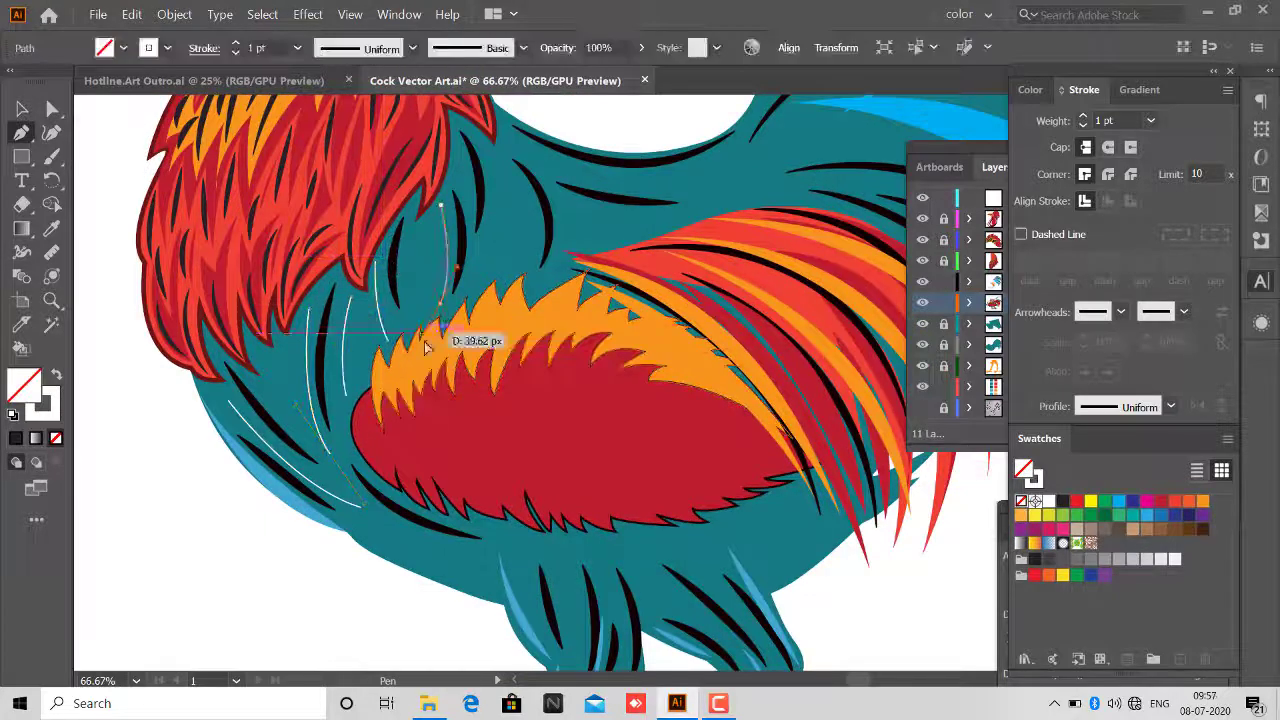
left_click_drag(478, 277, 542, 215)
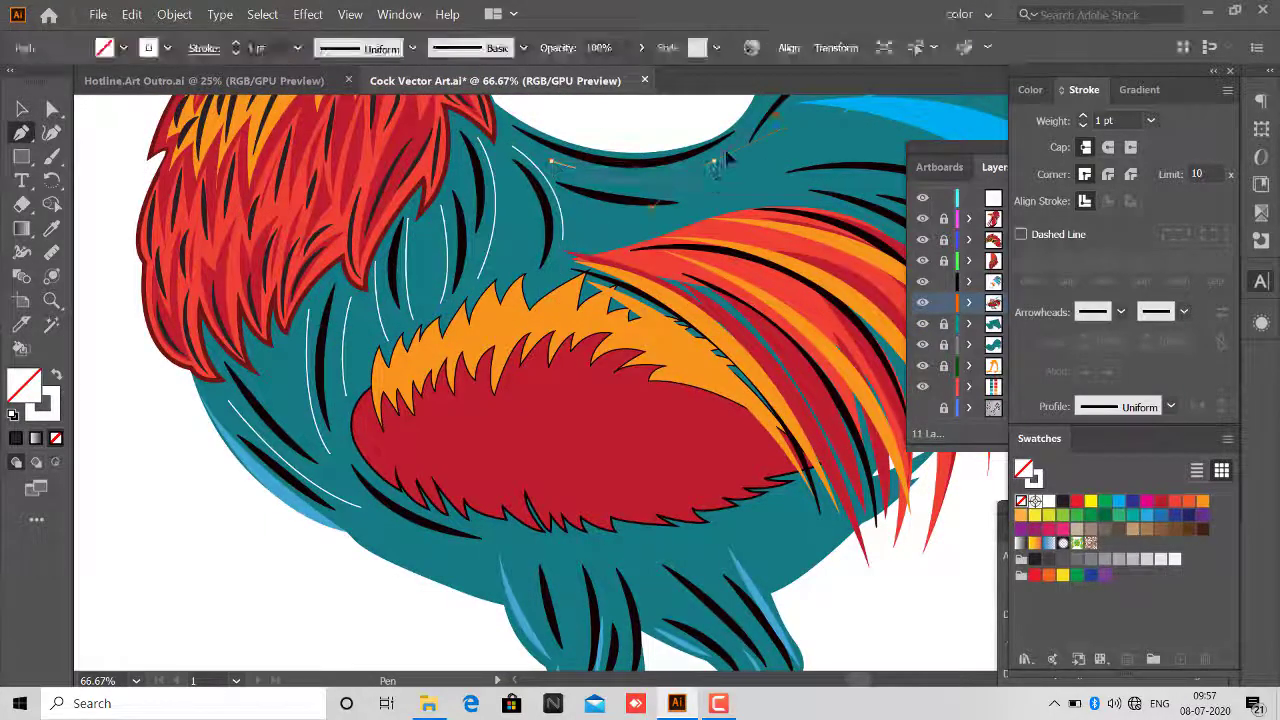
scroll(650, 400, "right", 2)
scroll(783, 535, "down", 3)
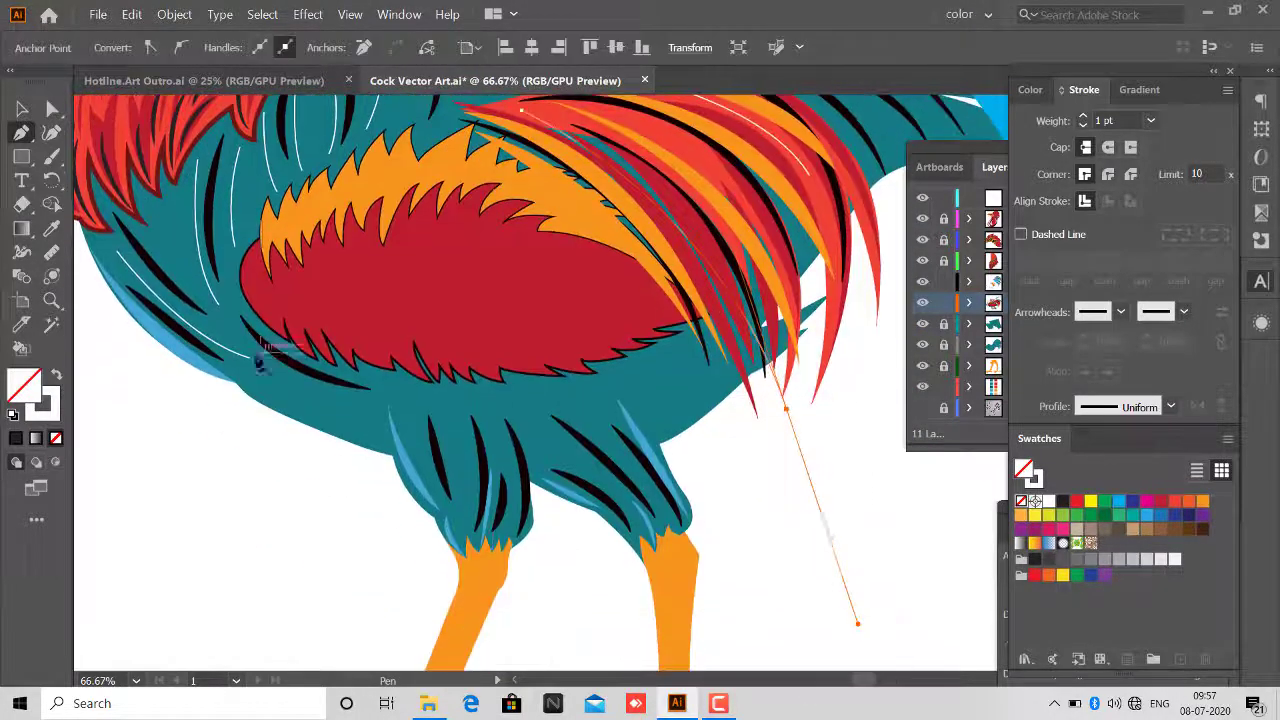
left_click(372, 437)
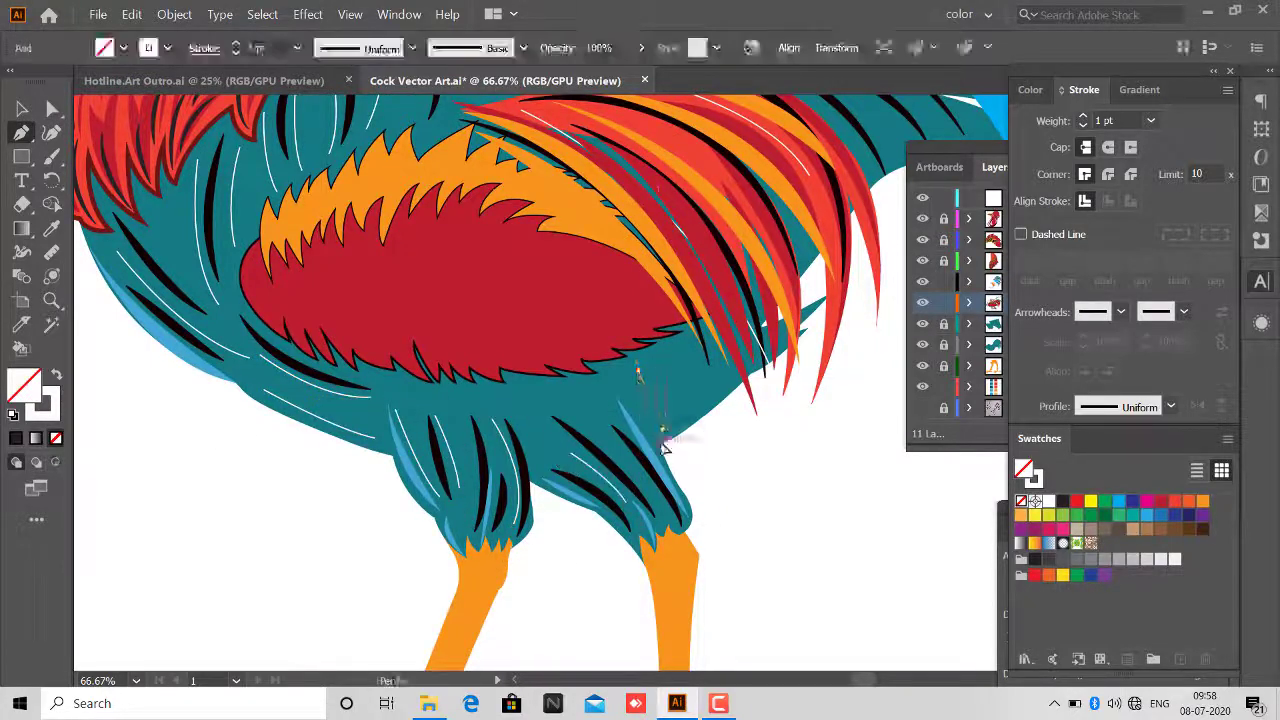
scroll(543, 452, "down", 1)
scroll(687, 358, "right", 3)
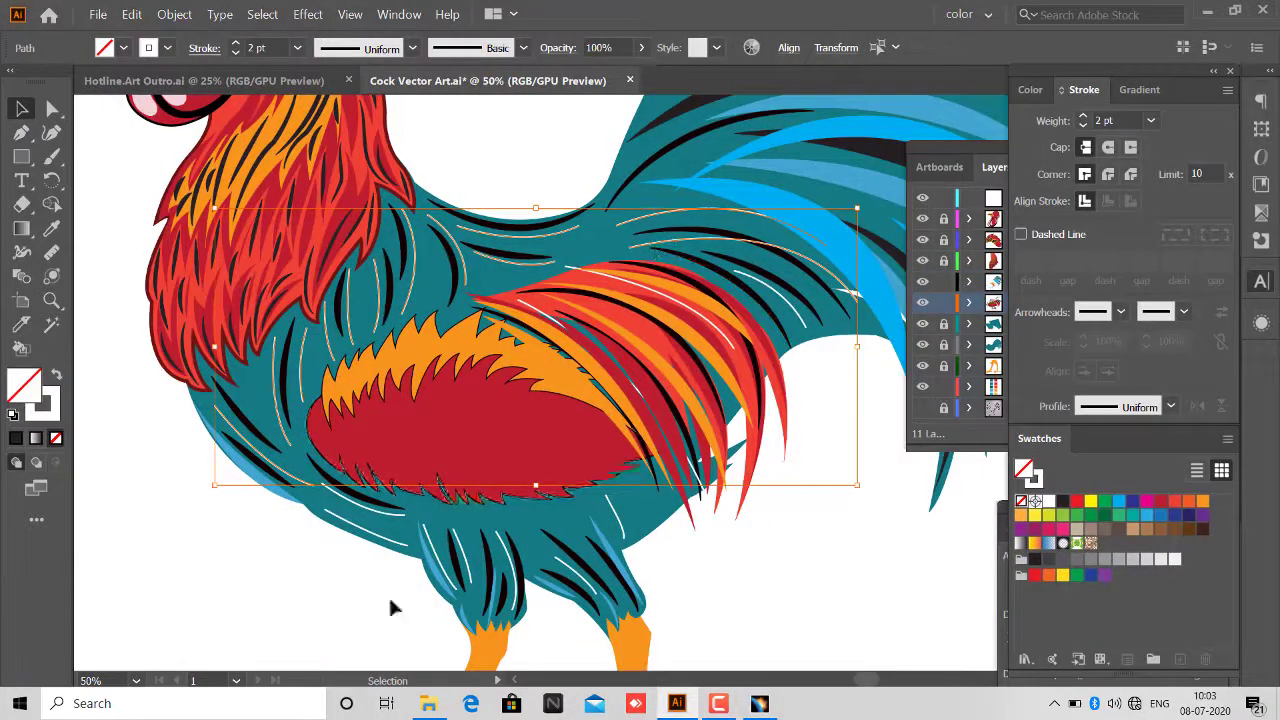
left_click(766, 301, "shift")
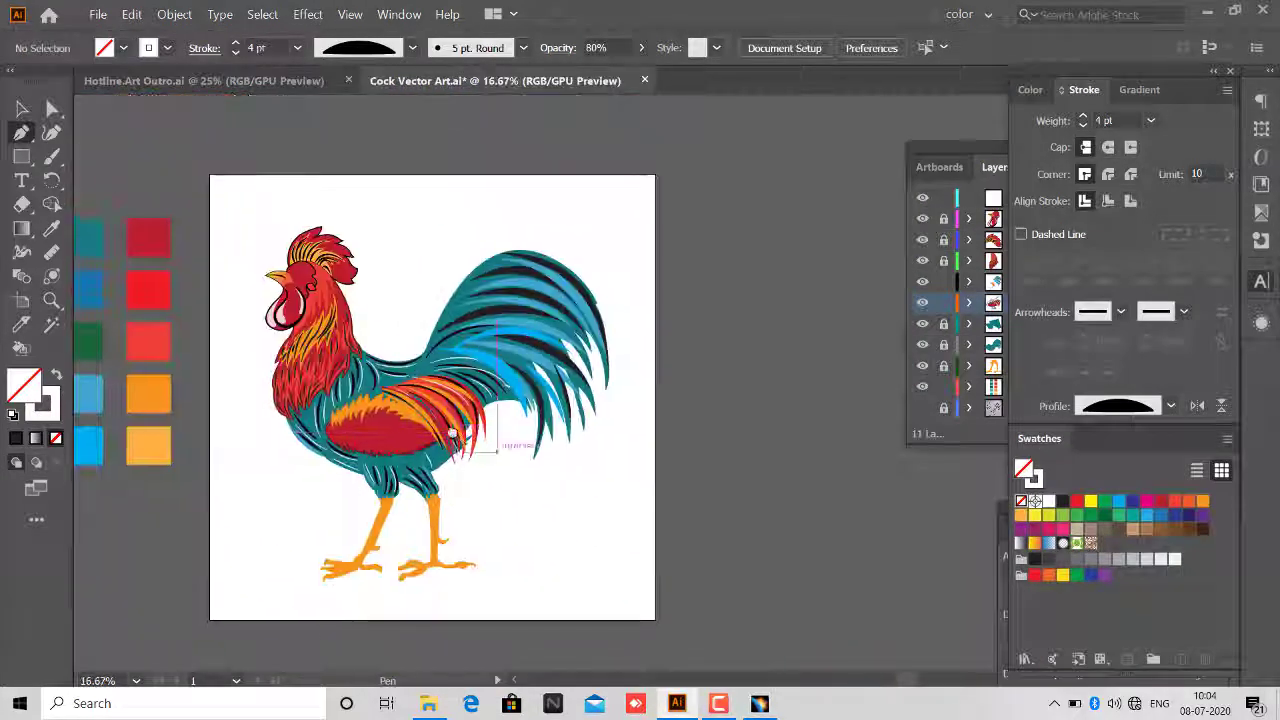
Add a new layer and draw a curved white feather strand over the wing.
key("ctrl+equal")
key("ctrl+equal")
key("ctrl+equal")
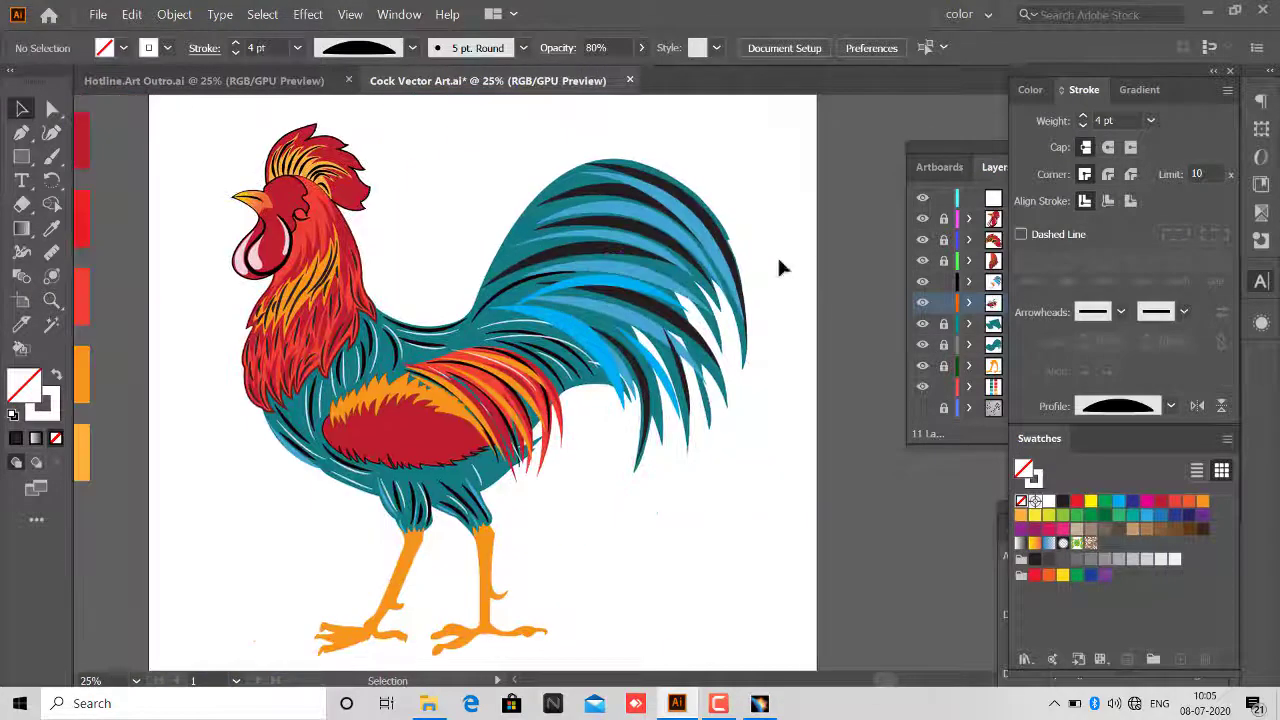
left_click(1131, 431)
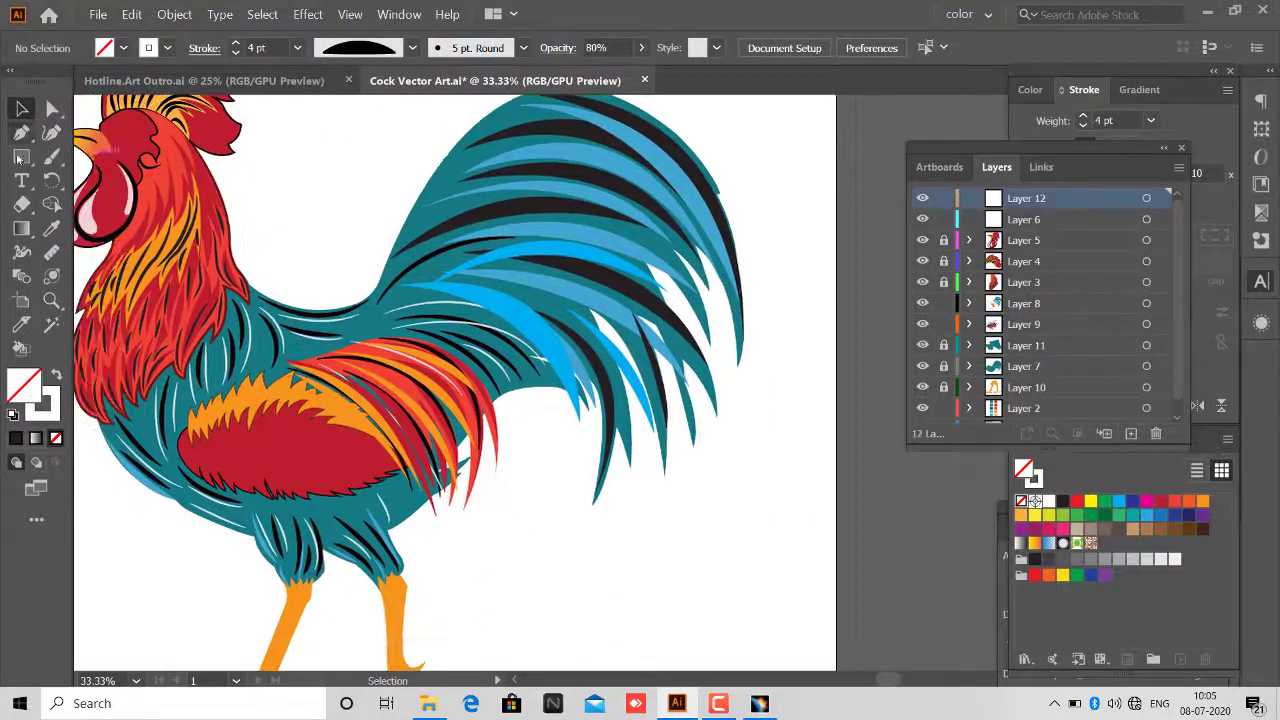
key("p")
left_click(392, 201)
left_click_drag(650, 245, 778, 422)
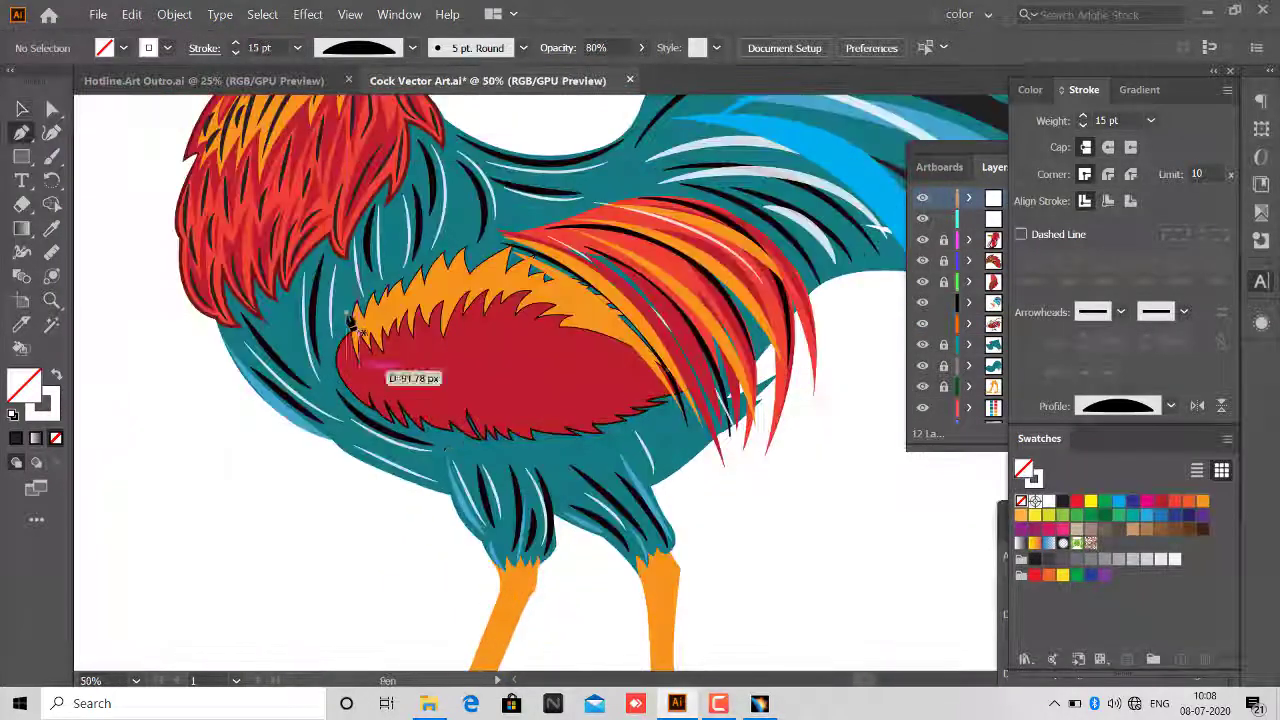
Add another strand on the red wing and give the white strands a tapered width profile.
key("ctrl+minus")
key("ctrl+minus")
key("ctrl+minus")
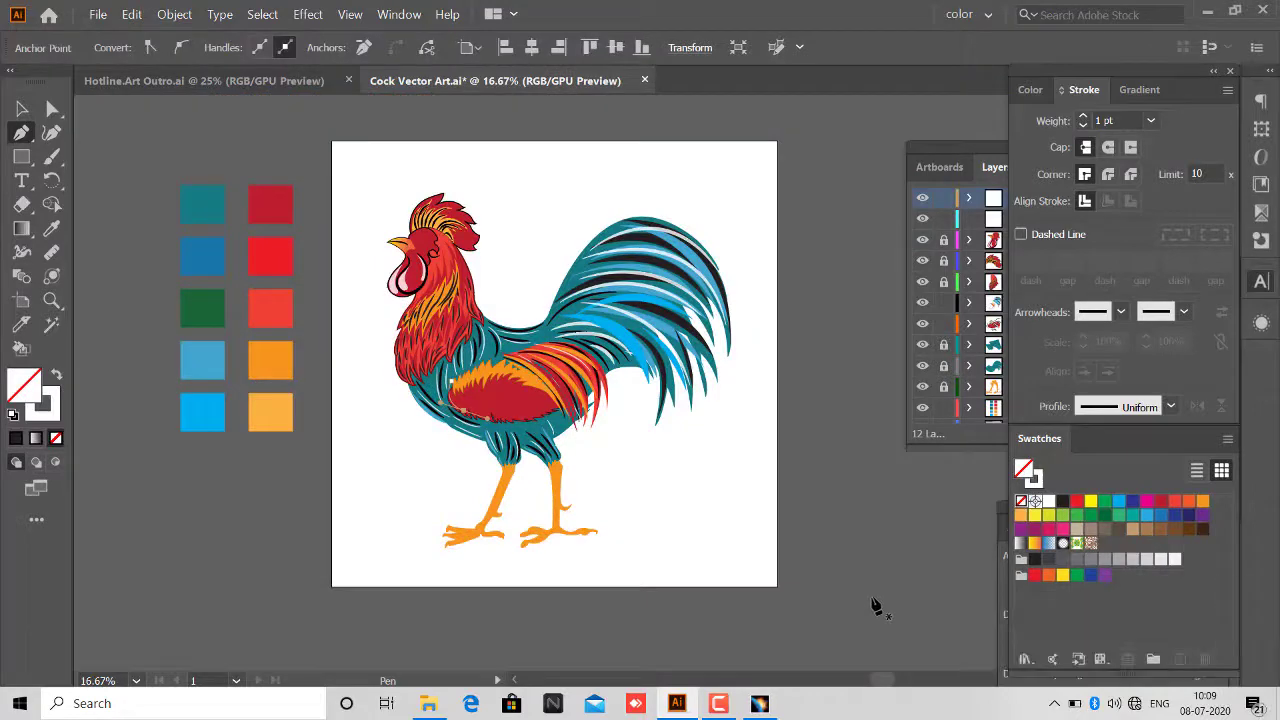
scroll(657, 514, "up", 2)
scroll(523, 363, "up", 2)
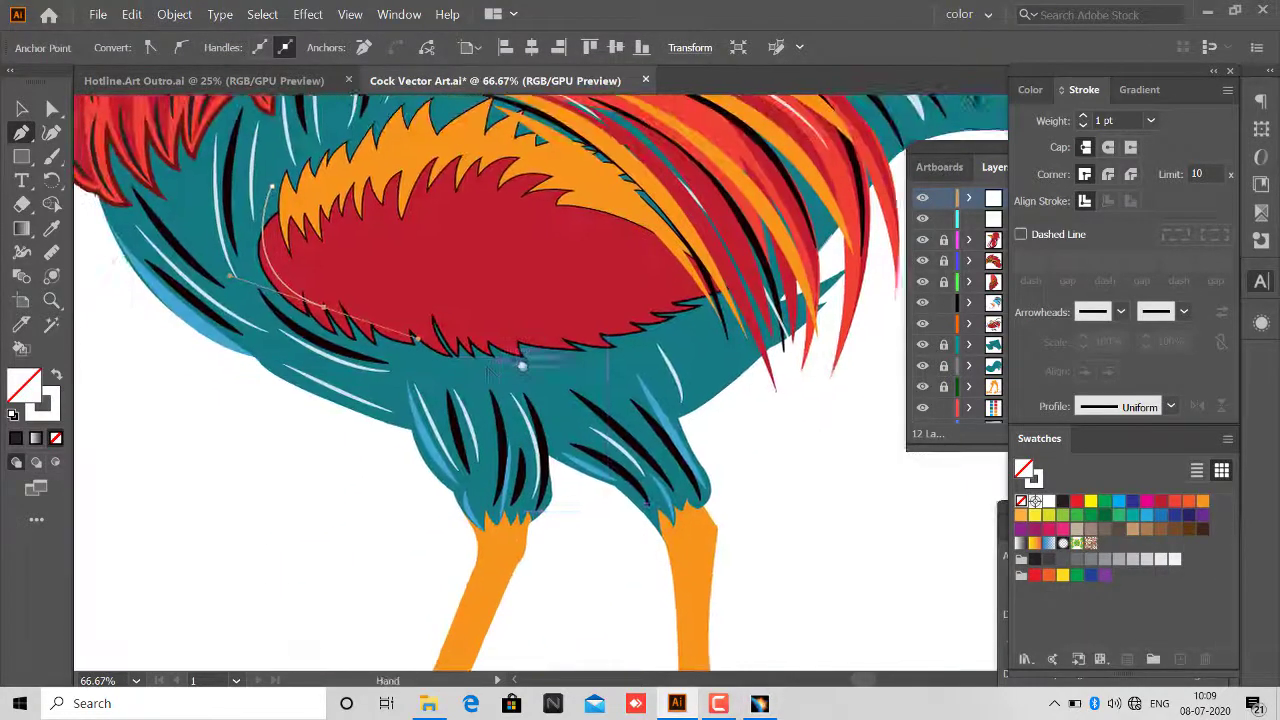
scroll(391, 345, "up", 1)
left_click(459, 357)
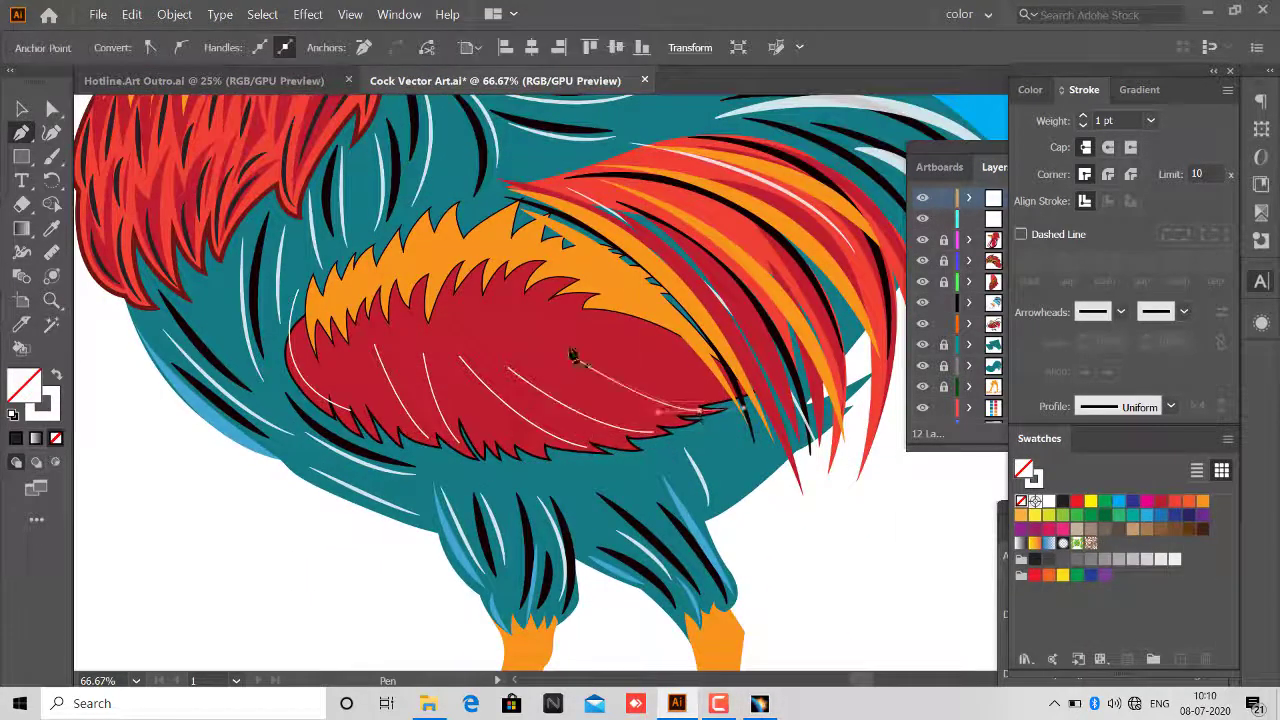
scroll(573, 356, "up", 1)
left_click(368, 422, "ctrl")
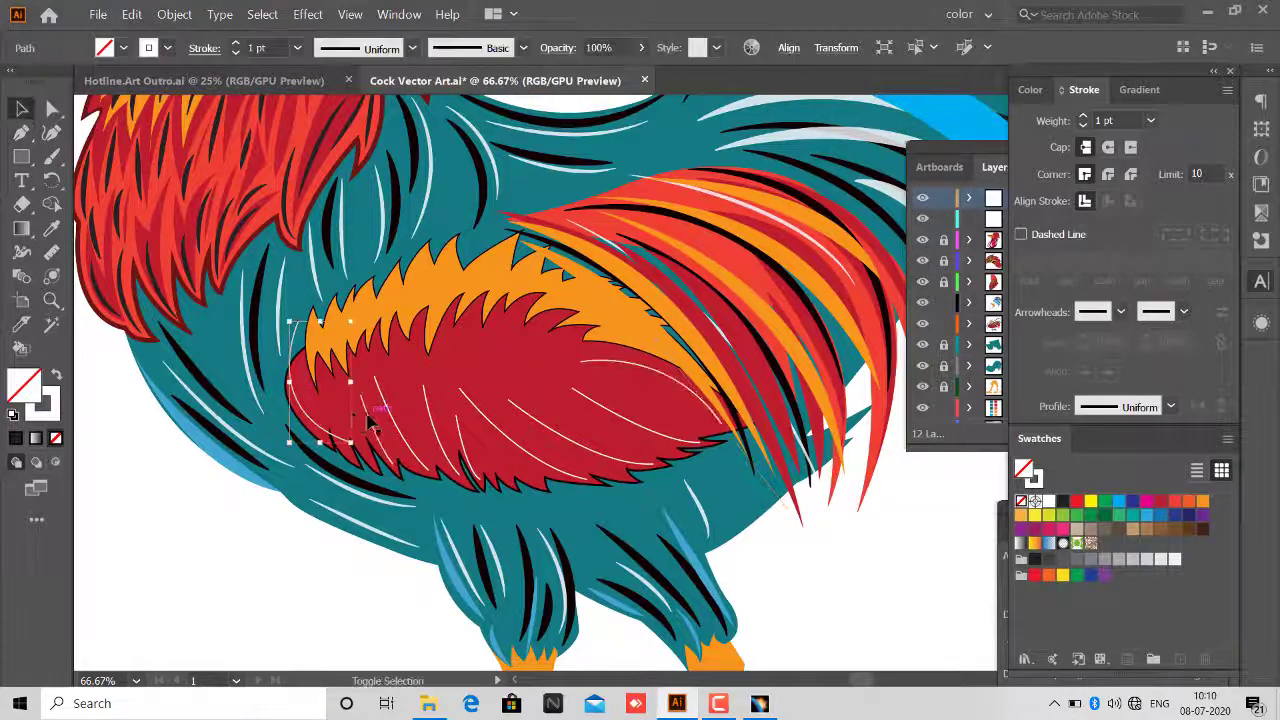
left_click(1170, 406)
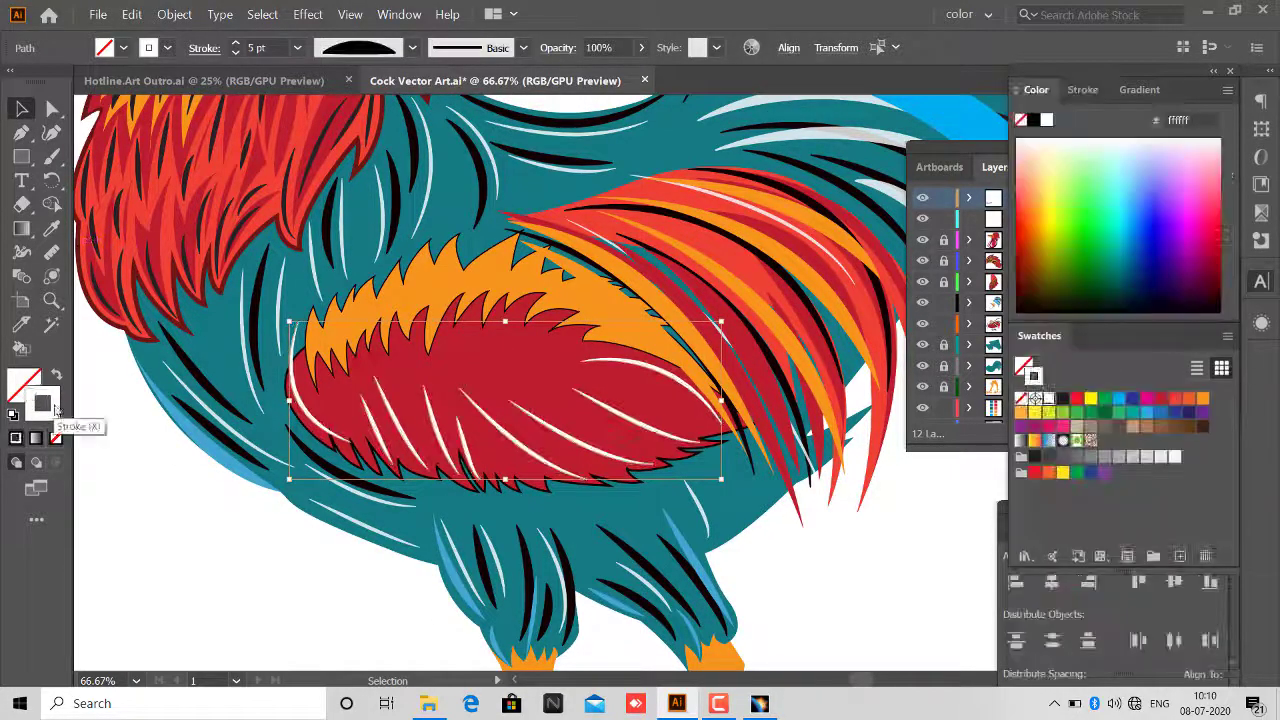
key("ctrl+0")
scroll(490, 480, "up", 2)
scroll(490, 480, "up", 1)
Draw dark detail curves down the leg and a crescent line at the heel.
scroll(479, 434, "up", 2)
key("p")
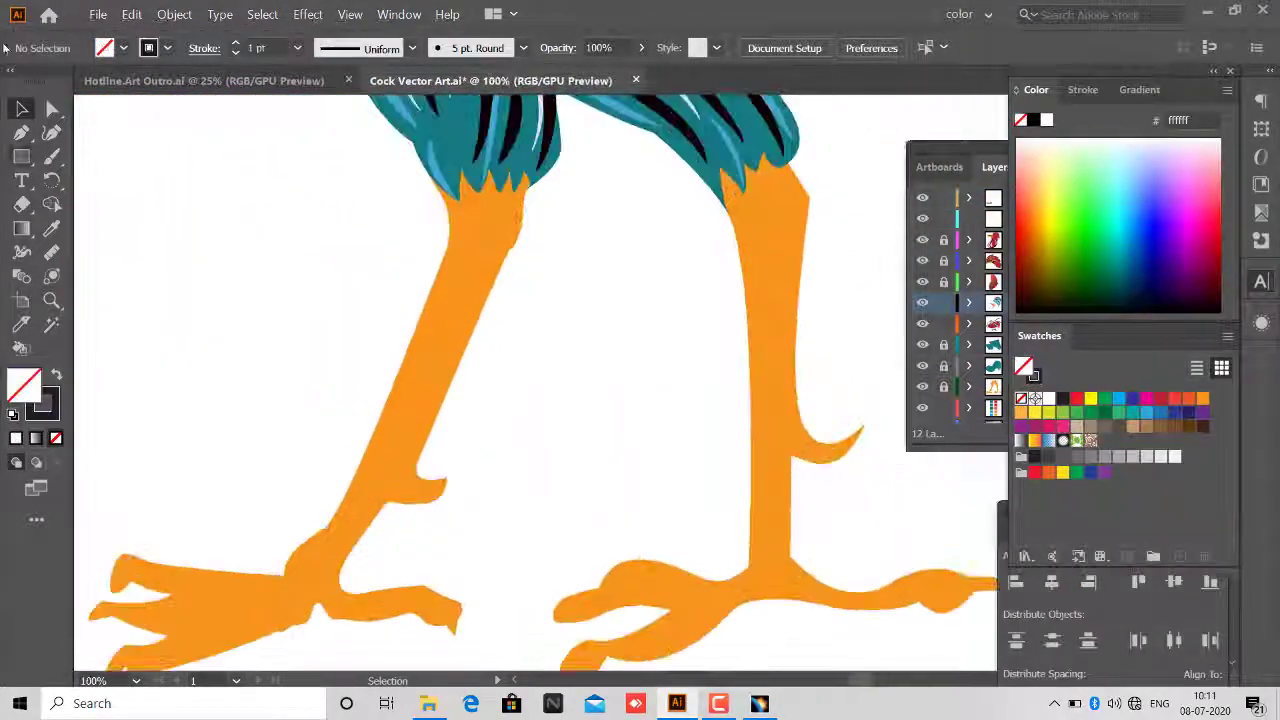
left_click(444, 178)
left_click_drag(413, 305, 412, 303)
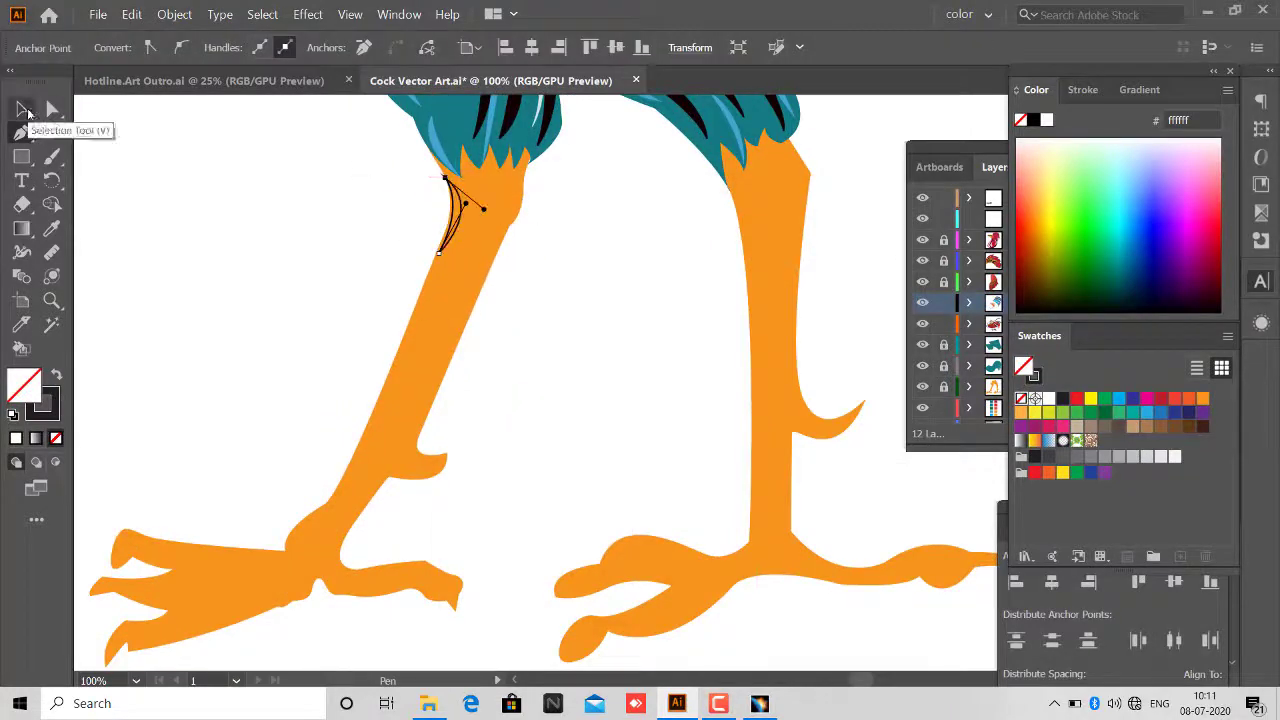
left_click(467, 231)
left_click(443, 466)
left_click(388, 440)
left_click(467, 241)
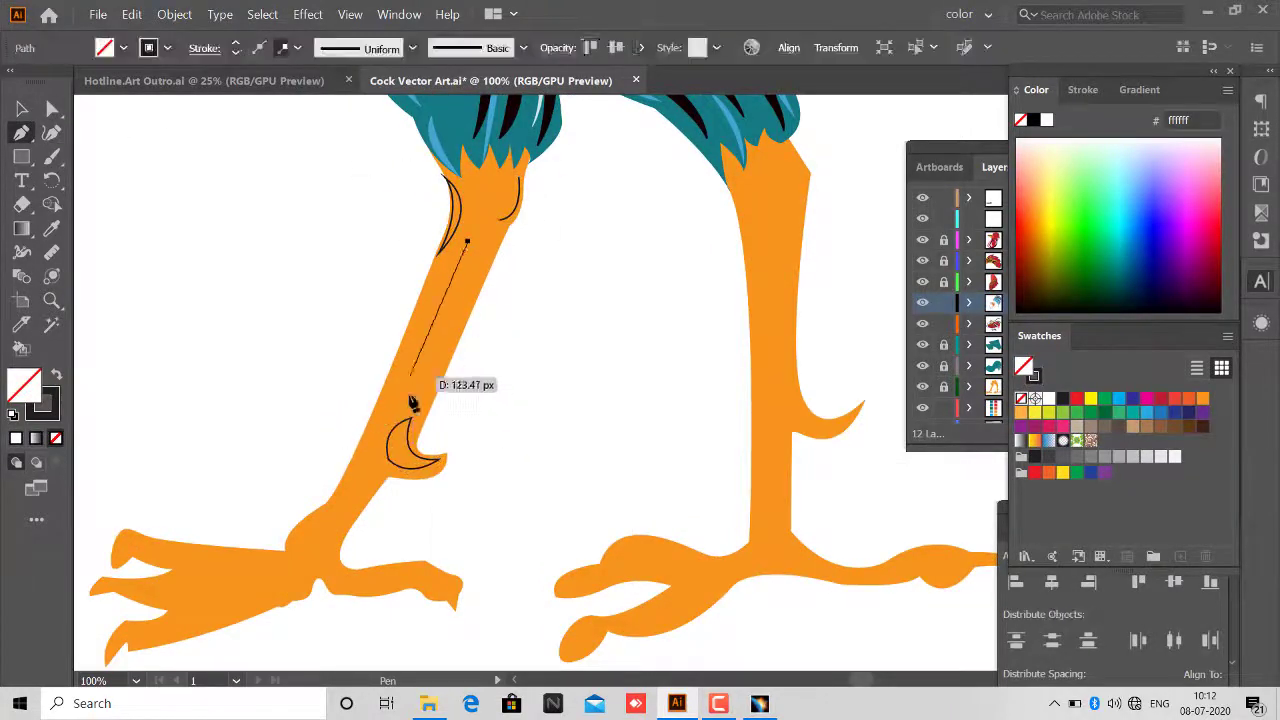
left_click_drag(412, 403, 478, 226)
Add curved detail lines at the ankle and along the toes.
scroll(478, 226, "down", 1)
left_click_drag(455, 316, 472, 308)
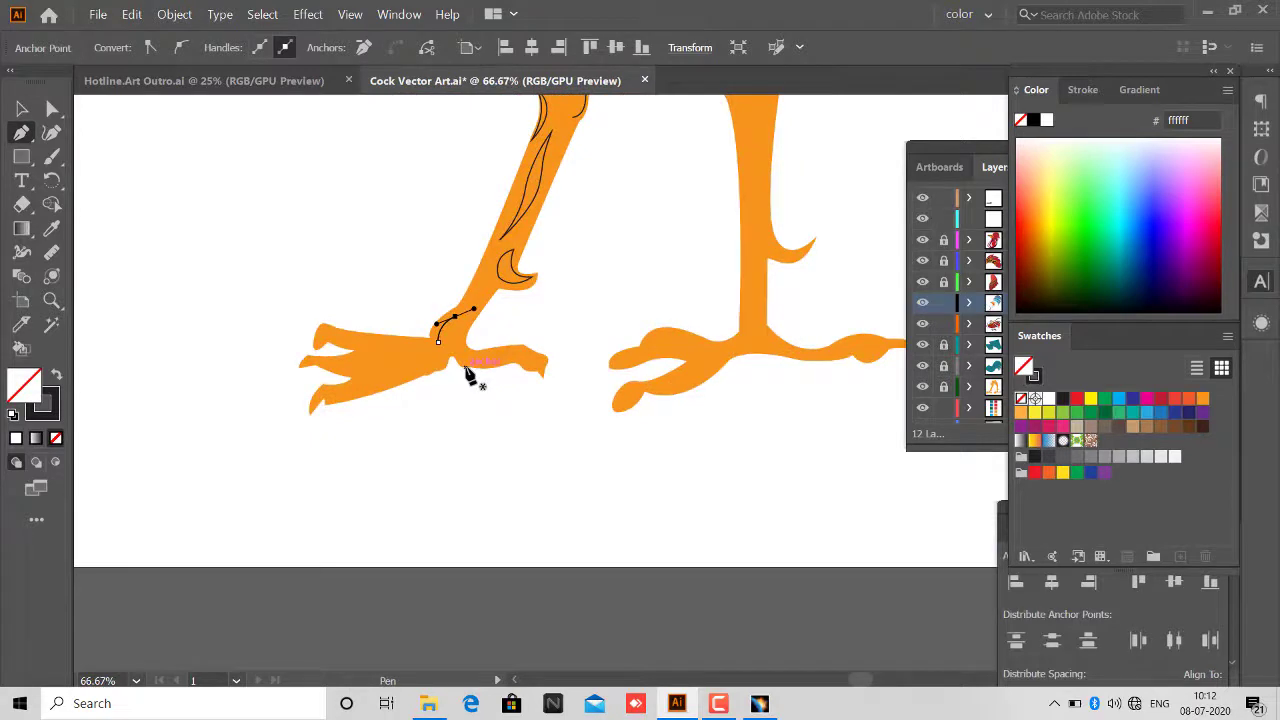
scroll(465, 368, "up", 1)
left_click_drag(344, 369, 386, 390)
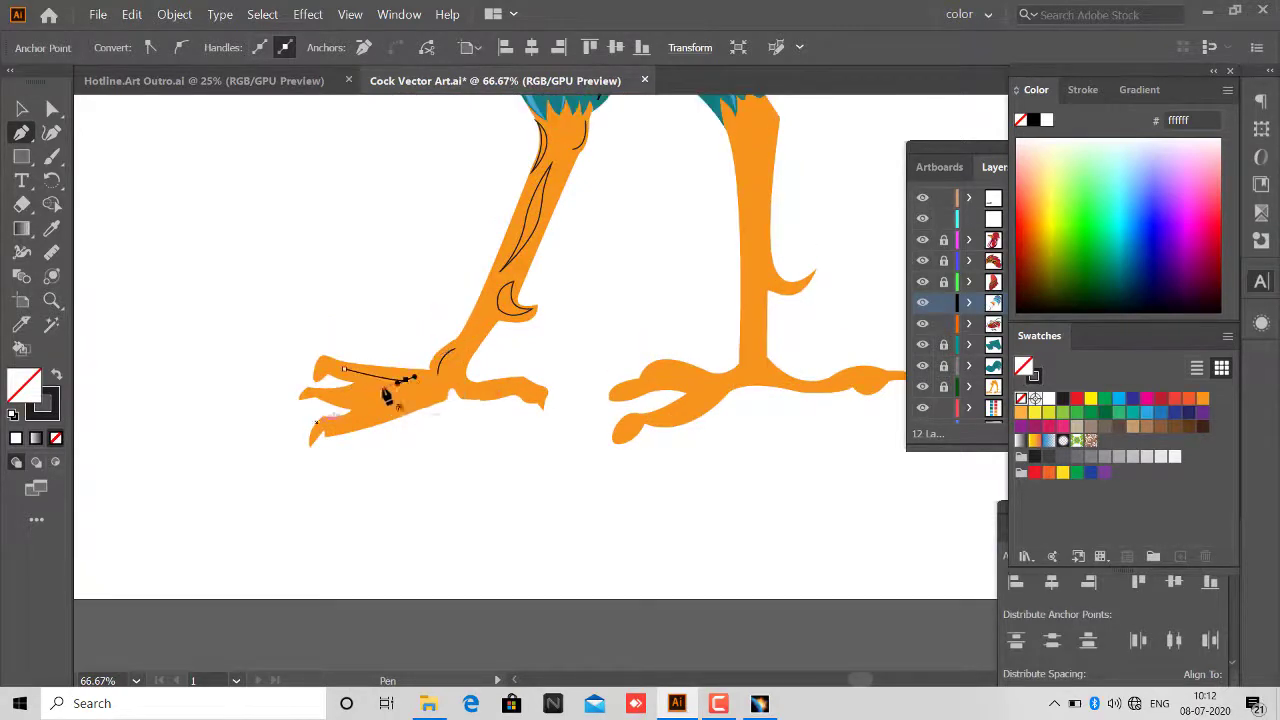
left_click_drag(515, 388, 535, 388)
scroll(580, 405, "right", 2)
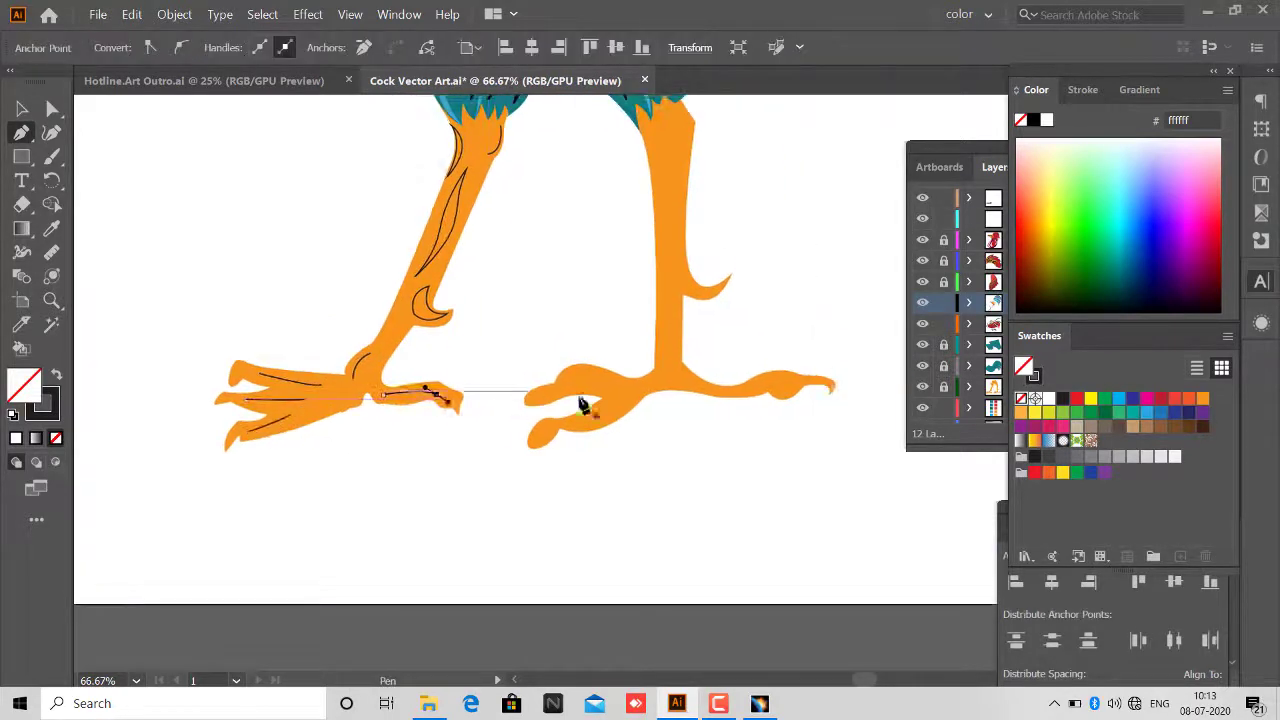
left_click(787, 385)
scroll(714, 343, "up", 1)
Select the leg and foot lines and give them a 4 pt tapered width profile.
key("v")
left_click(463, 205)
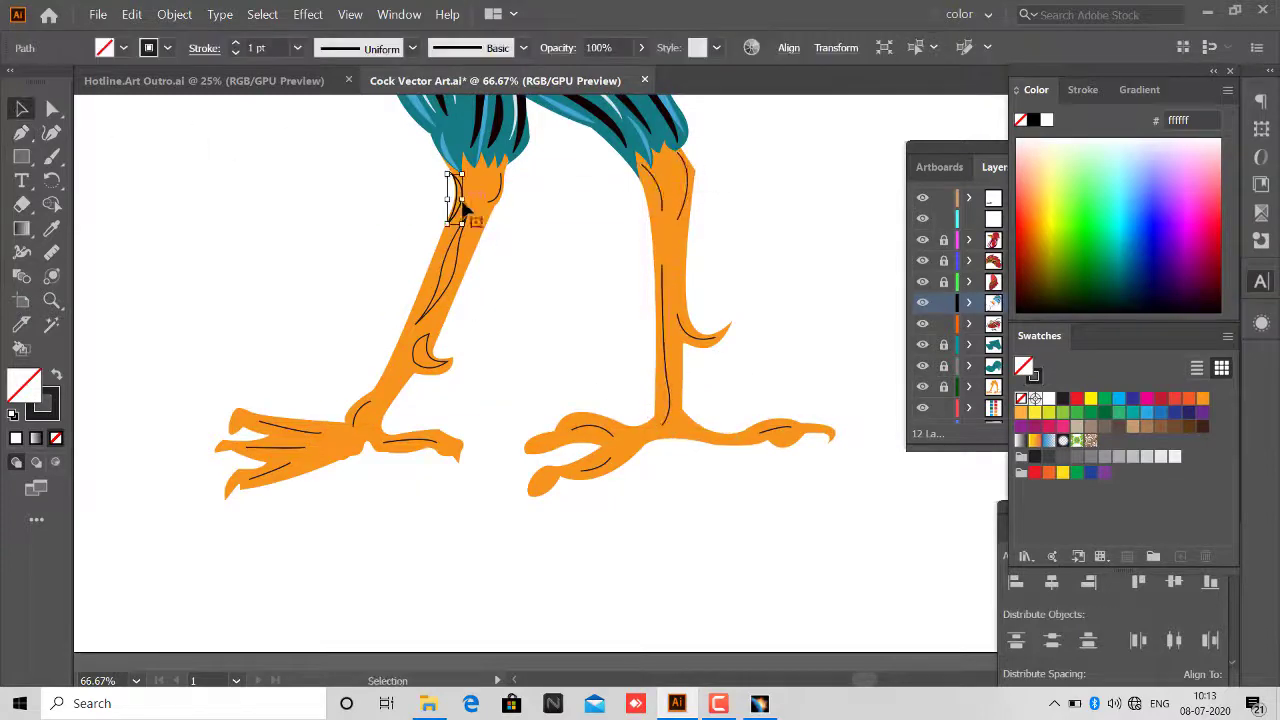
scroll(511, 262, "down", 4)
scroll(410, 269, "up", 1)
scroll(410, 269, "up", 1)
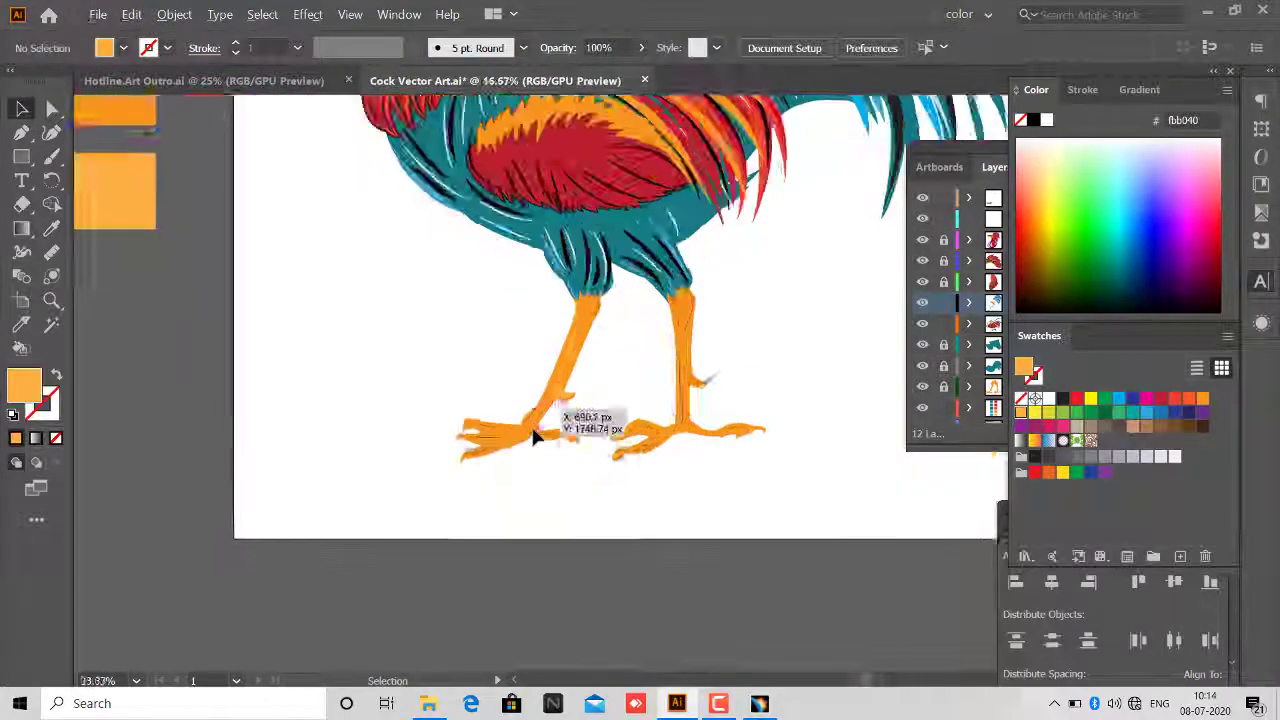
scroll(535, 434, "up", 1)
left_click(447, 492)
scroll(490, 500, "right", 5)
left_click(540, 507, "shift")
left_click(724, 470, "shift")
left_click(1083, 89)
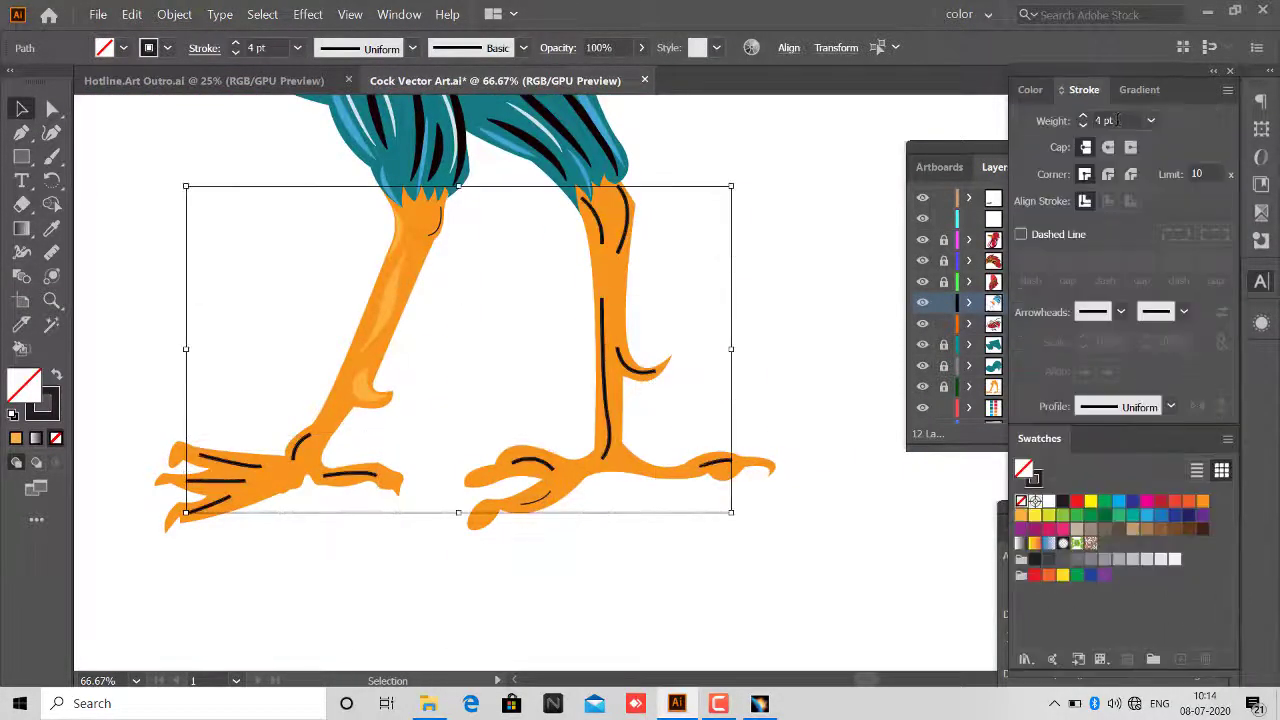
left_click(1170, 406)
left_click(1130, 600)
scroll(640, 320, "down", 3)
left_click(643, 320)
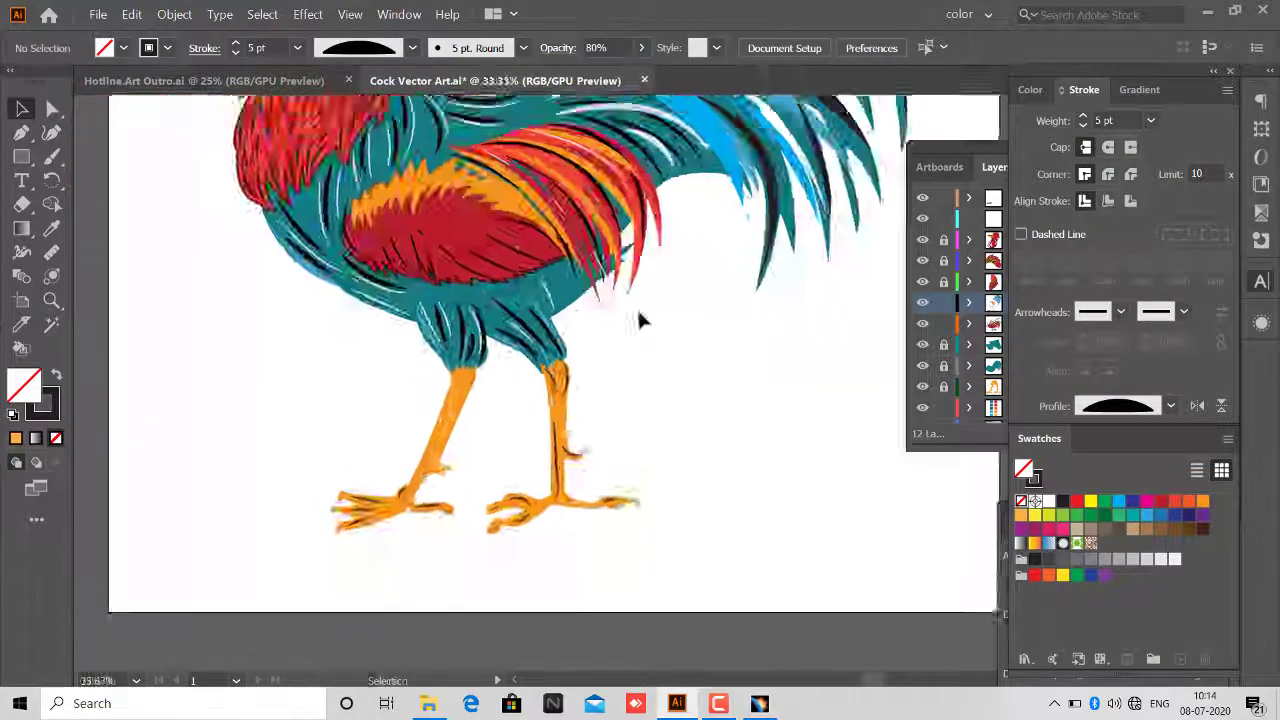
Match the toe lines to the leg line style using the Eyedropper.
scroll(601, 374, "down", 1)
scroll(601, 374, "up", 3)
scroll(500, 420, "up", 2)
left_click(529, 206)
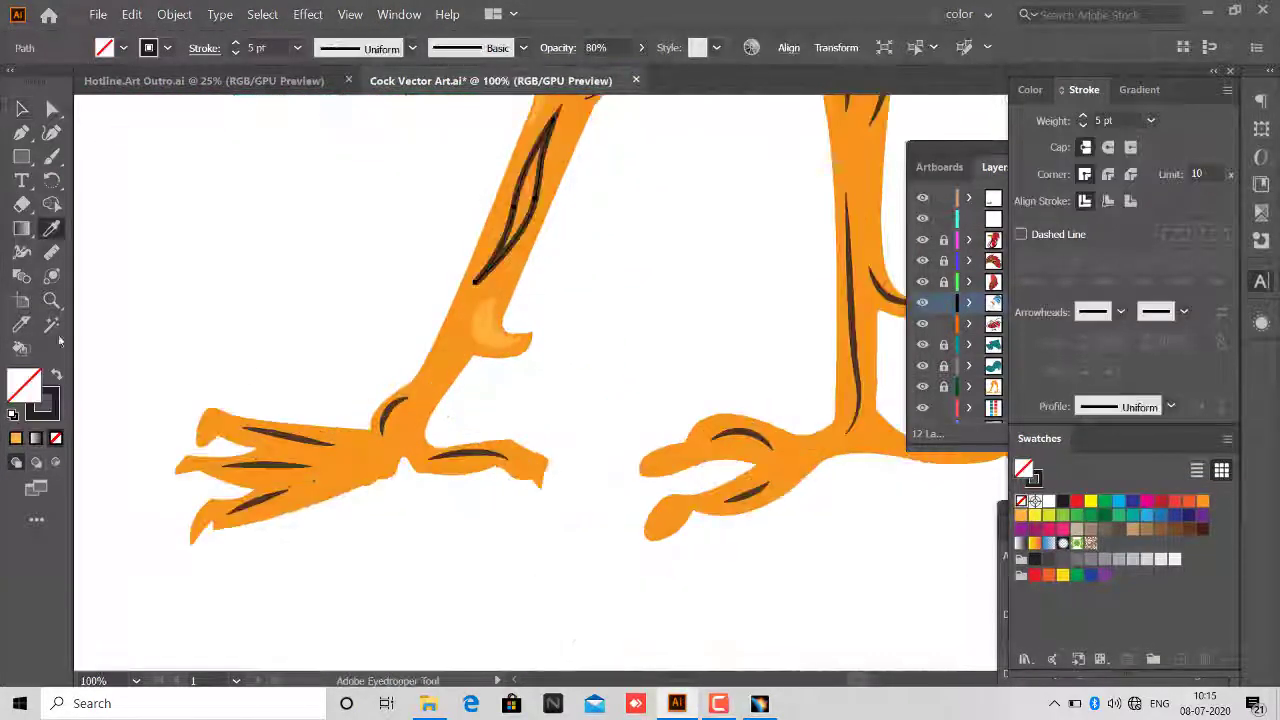
scroll(440, 343, "down", 2)
left_click(440, 335)
key("i")
left_click(609, 355)
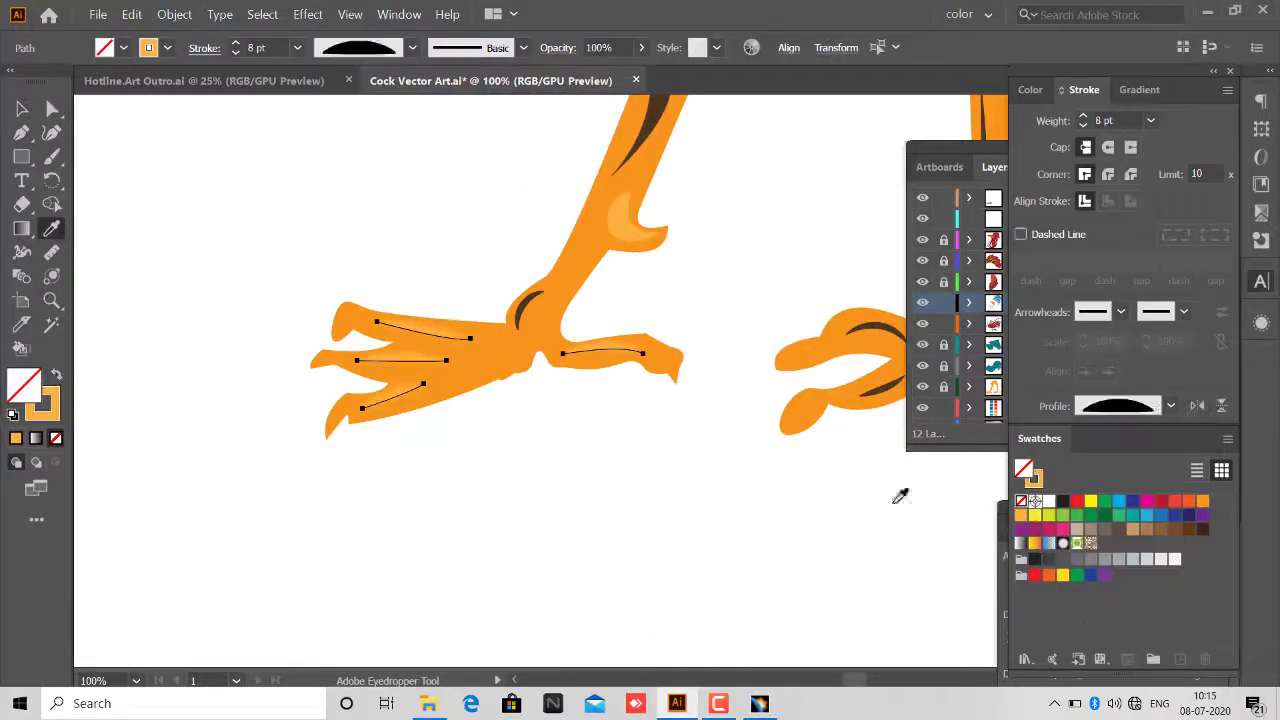
key("ctrl+shift+a")
scroll(345, 150, "down", 5)
scroll(500, 386, "up", 3)
left_click(394, 440)
Close the almond eye outline and give it a 6 pt tapered stroke.
key("ctrl+shift+a")
scroll(457, 400, "down", 3)
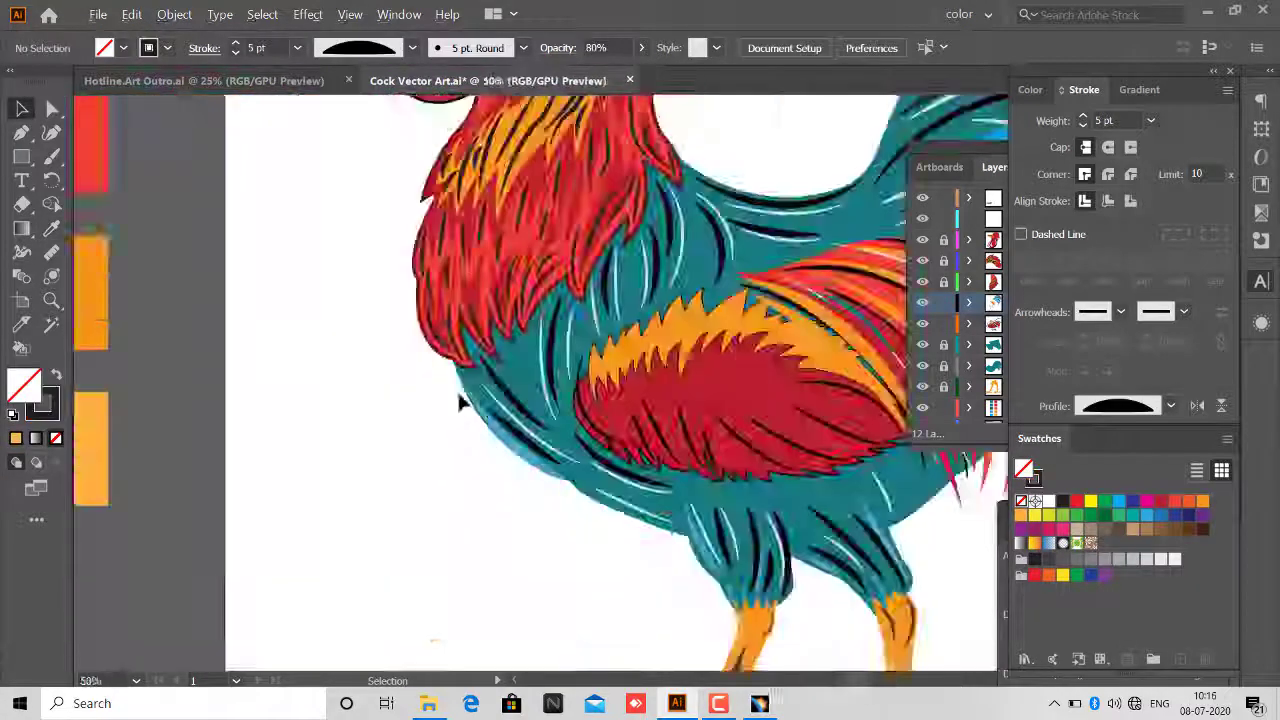
scroll(457, 400, "up", 3)
left_click(951, 403)
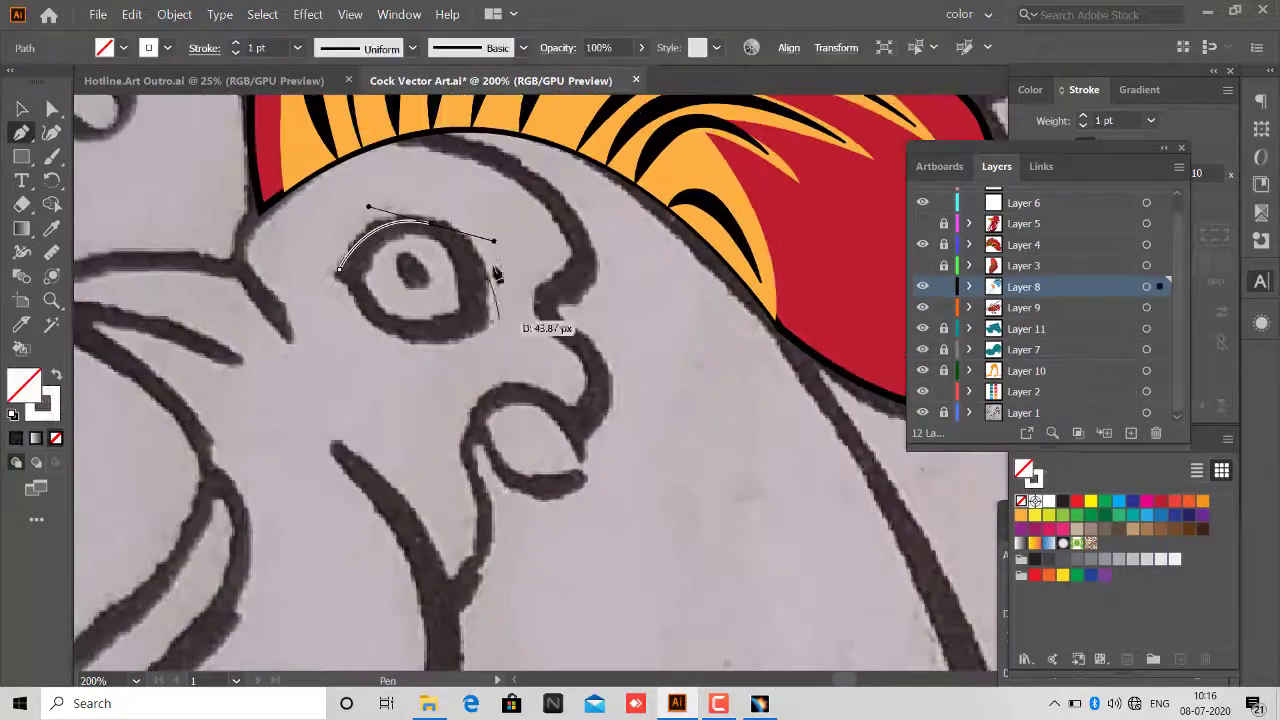
left_click(484, 328)
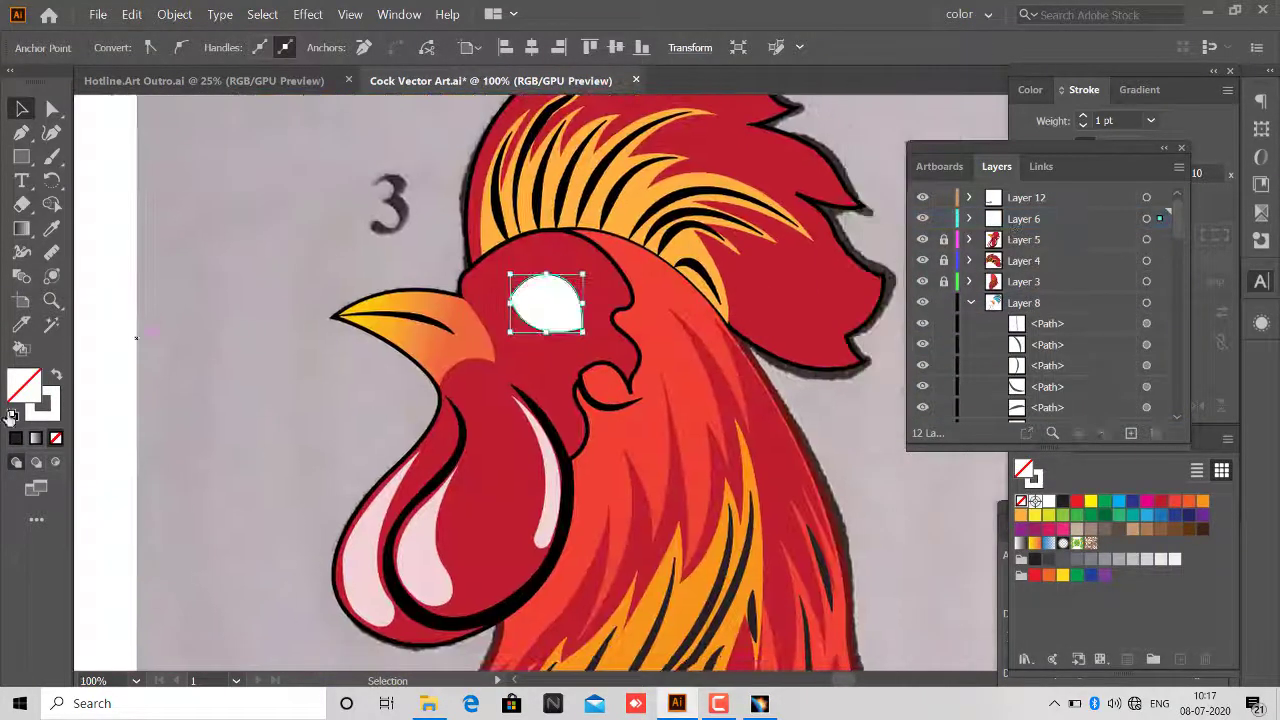
left_click(1083, 92)
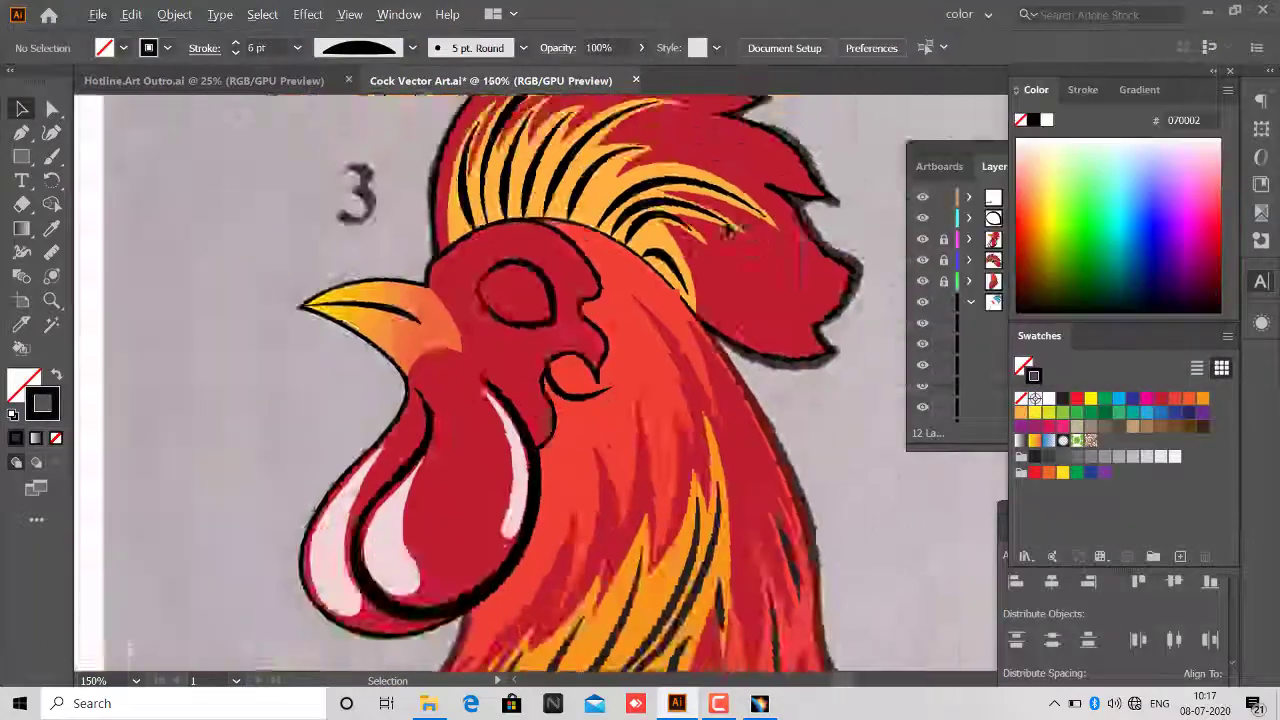
Draw an oval pupil inside the eye with the Ellipse tool.
left_click(22, 157)
left_click(100, 181)
left_click_drag(325, 152, 445, 310)
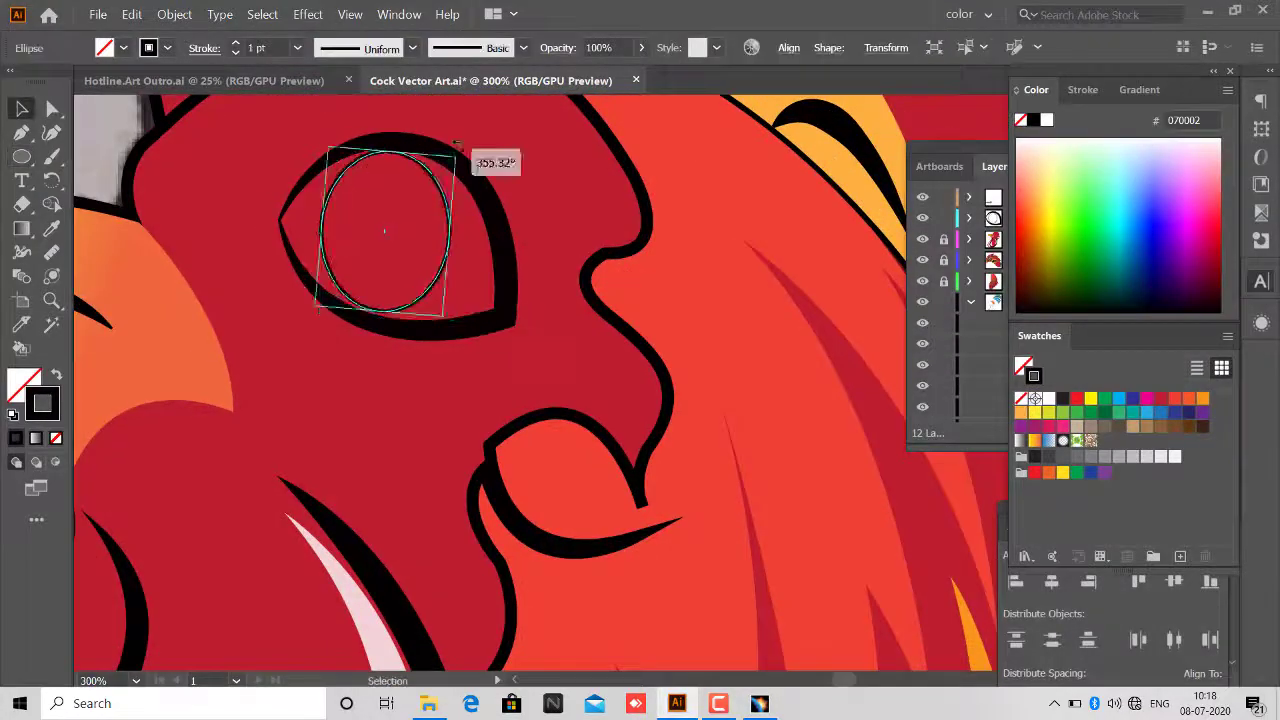